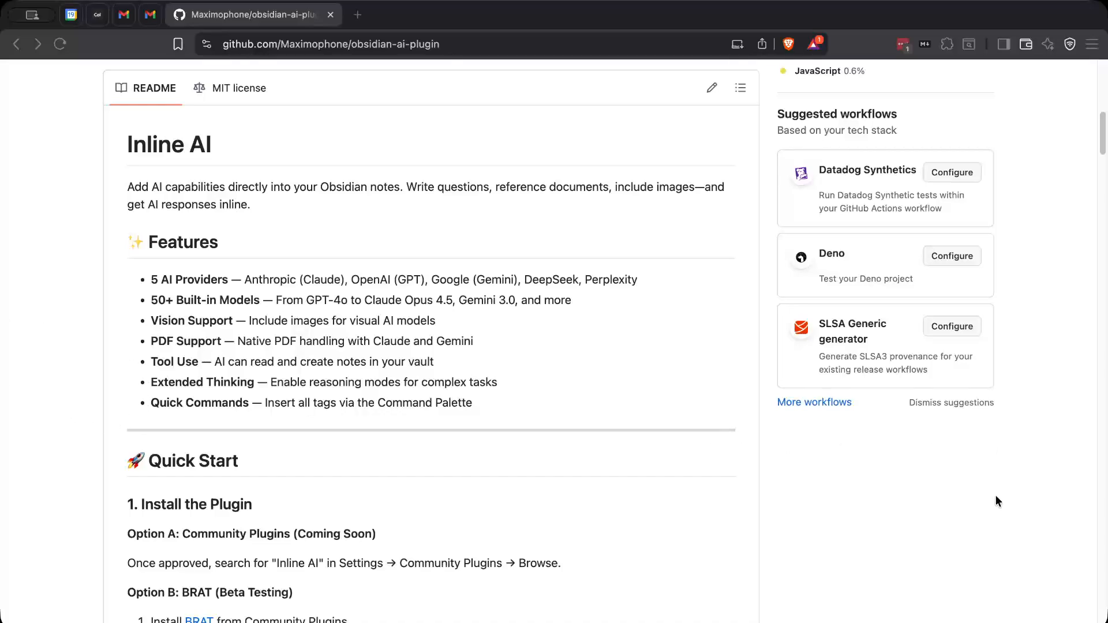
Step: Switch to Obsidian and open the community plugin browser from the Demo-Vault settings
key(super+Tab)
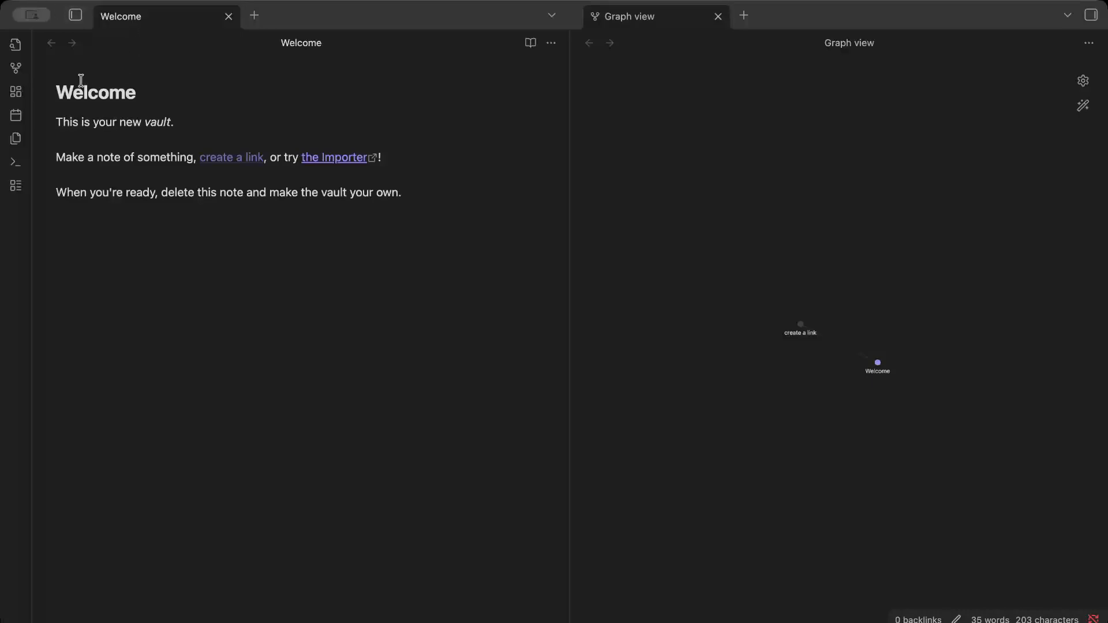
click(75, 14)
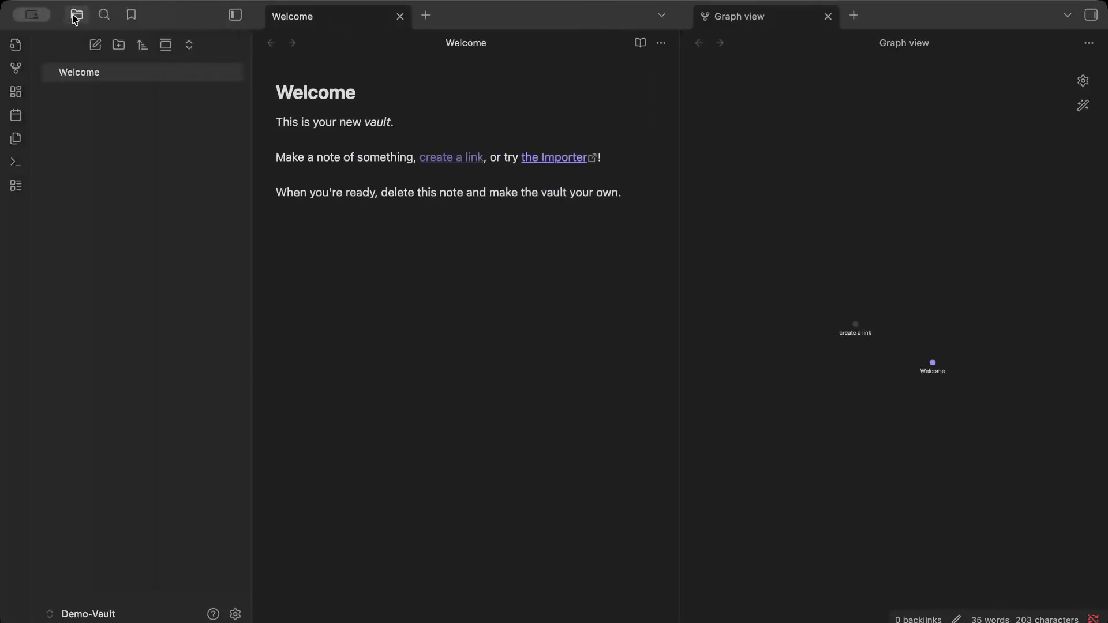
click(235, 615)
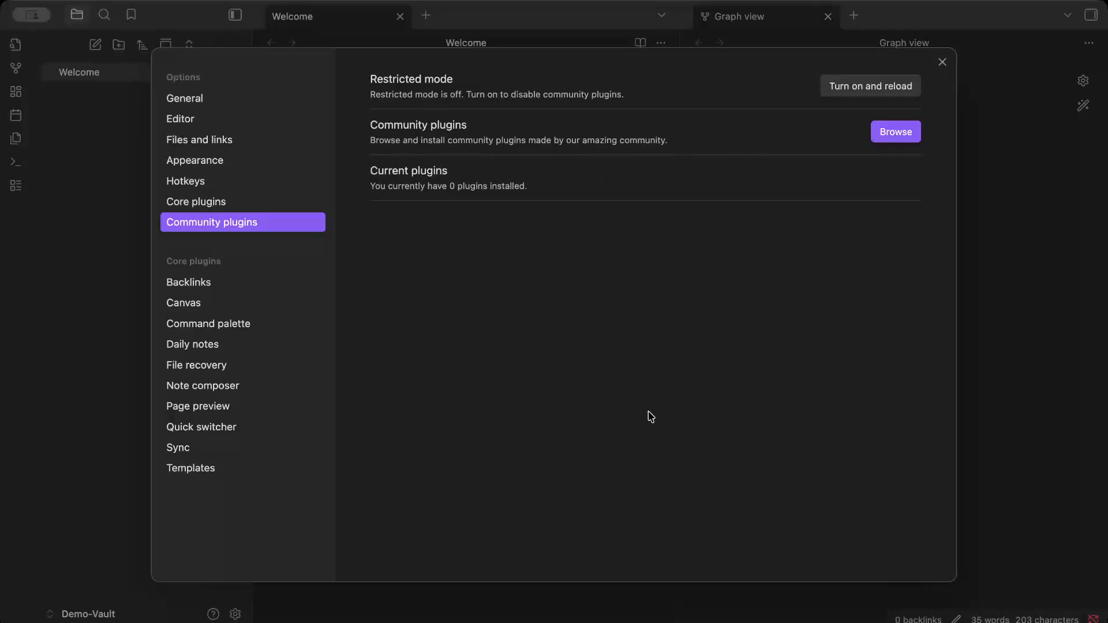
click(893, 127)
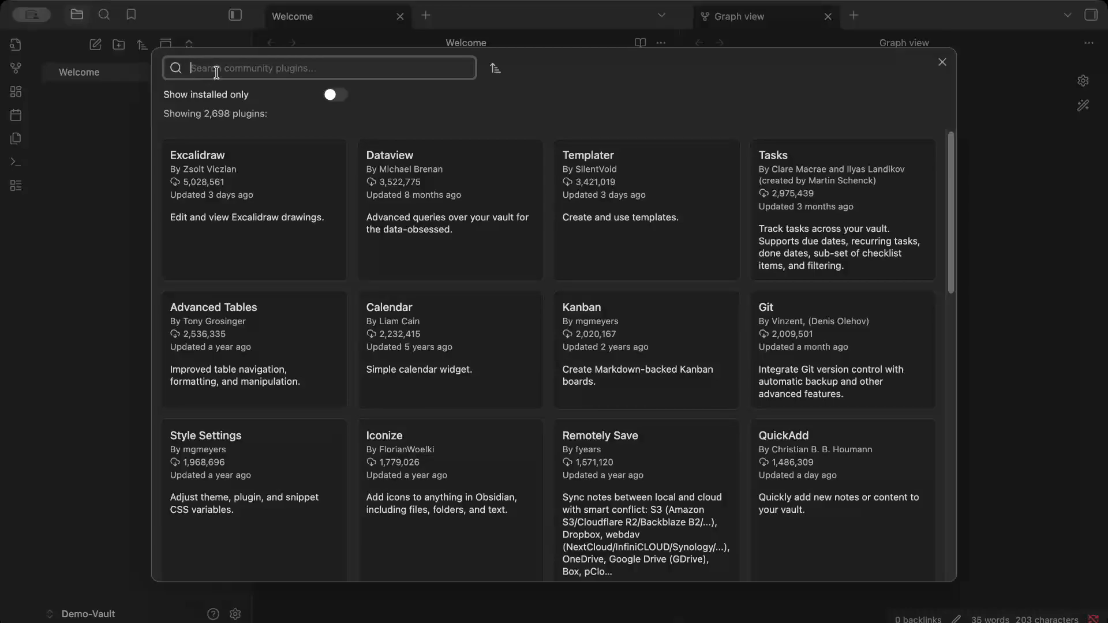
Step: Search the community plugins for "brat", then install and enable the BRAT plugin
text(brat)
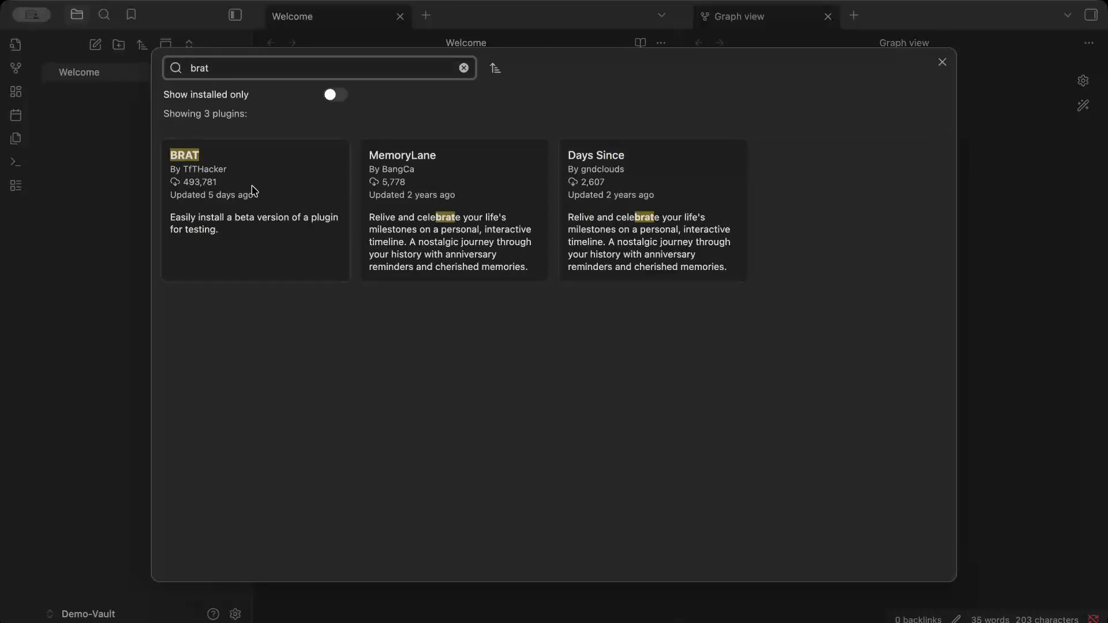
click(284, 188)
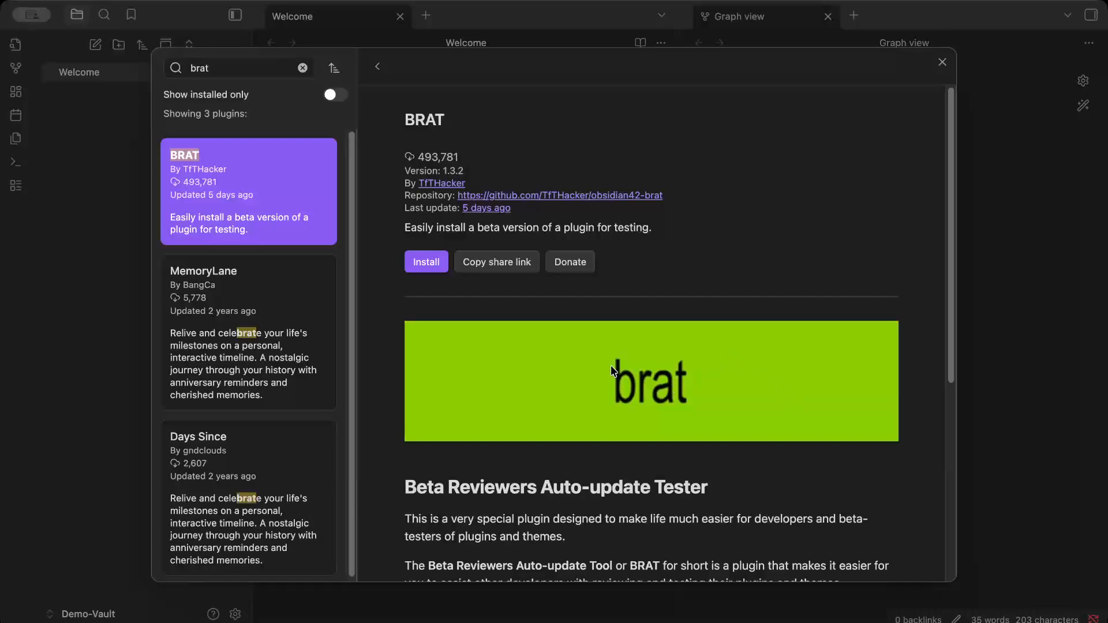
click(430, 264)
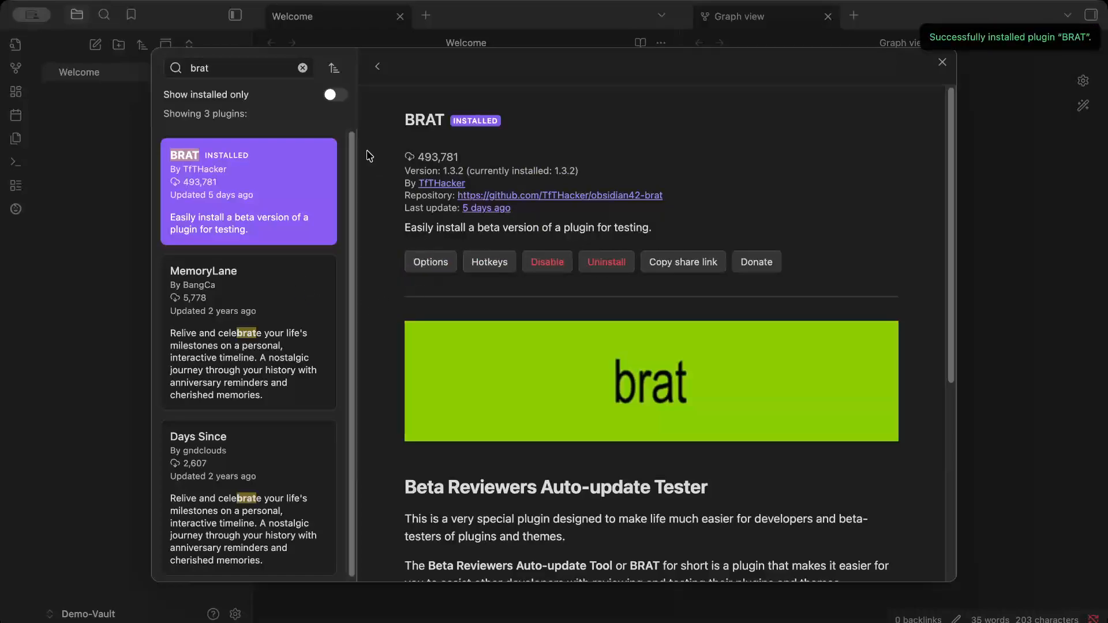
Step: Open BRAT's options and look through its update, beta plugin, beta theme and monitoring settings
click(455, 264)
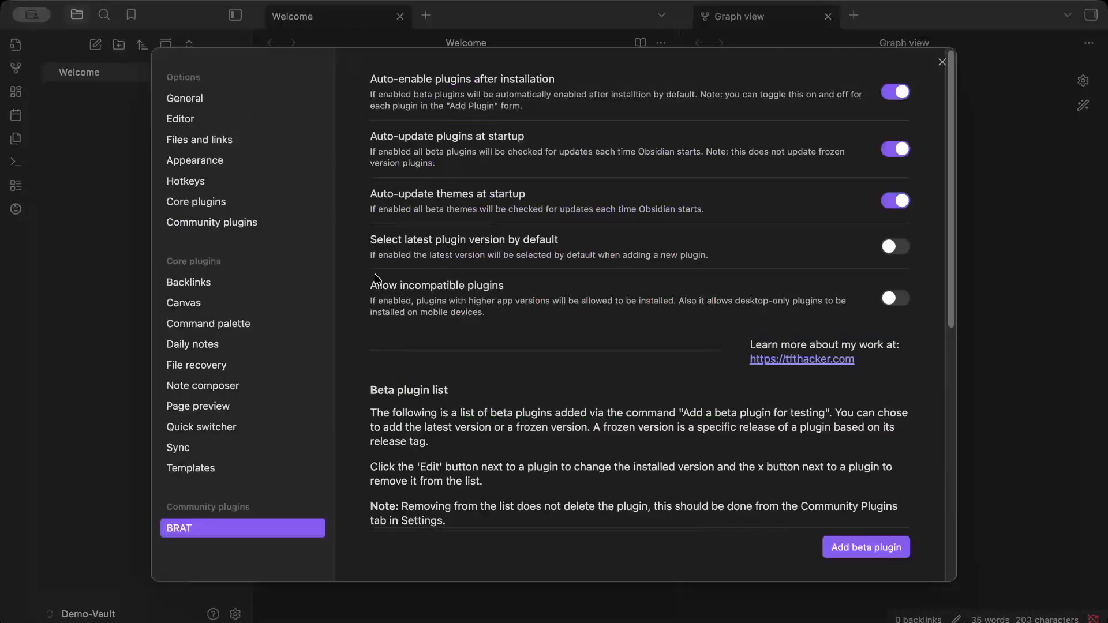
scroll(677, 407, down, 6)
scroll(499, 407, down, 4)
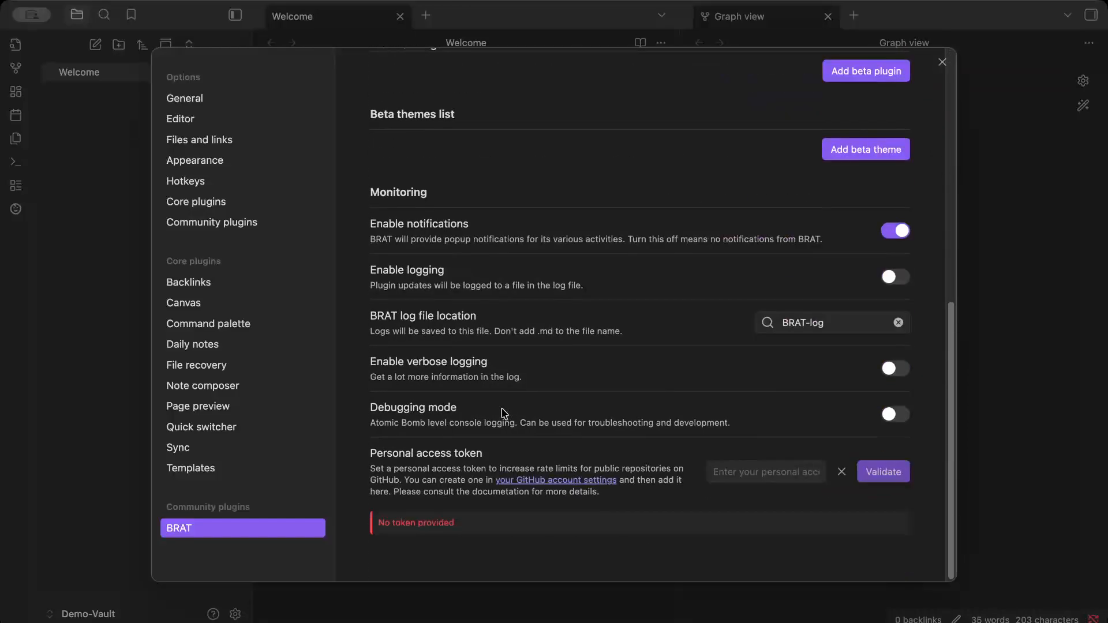
scroll(629, 442, up, 8)
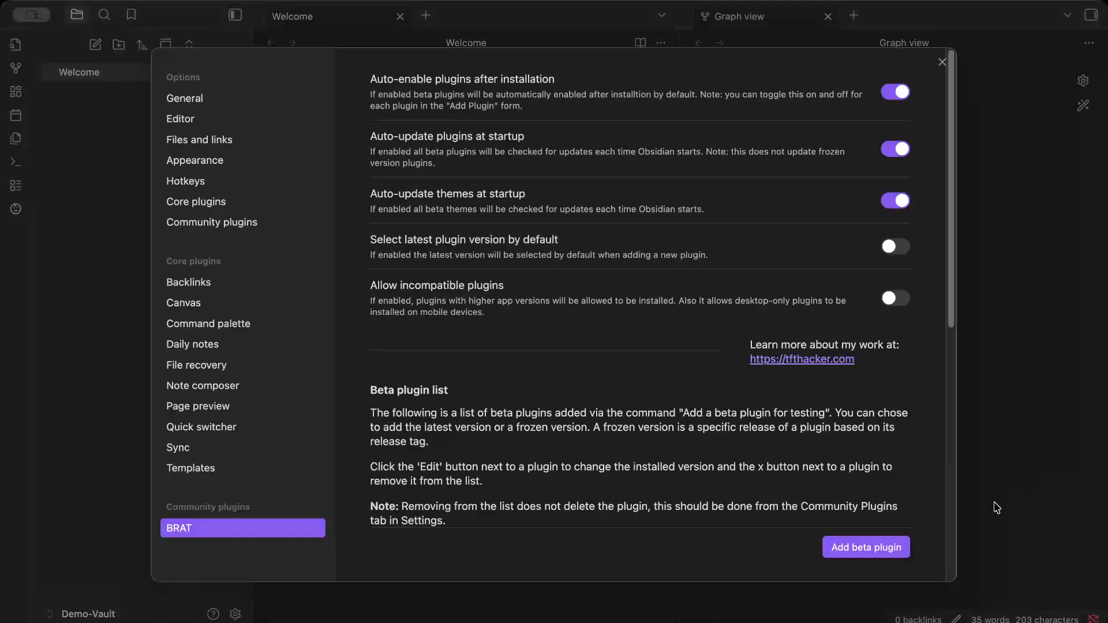
Step: Start adding a beta plugin in BRAT and enter the GitHub repository maximophone/obsidian-ai-plugin
scroll(854, 482, down, 3)
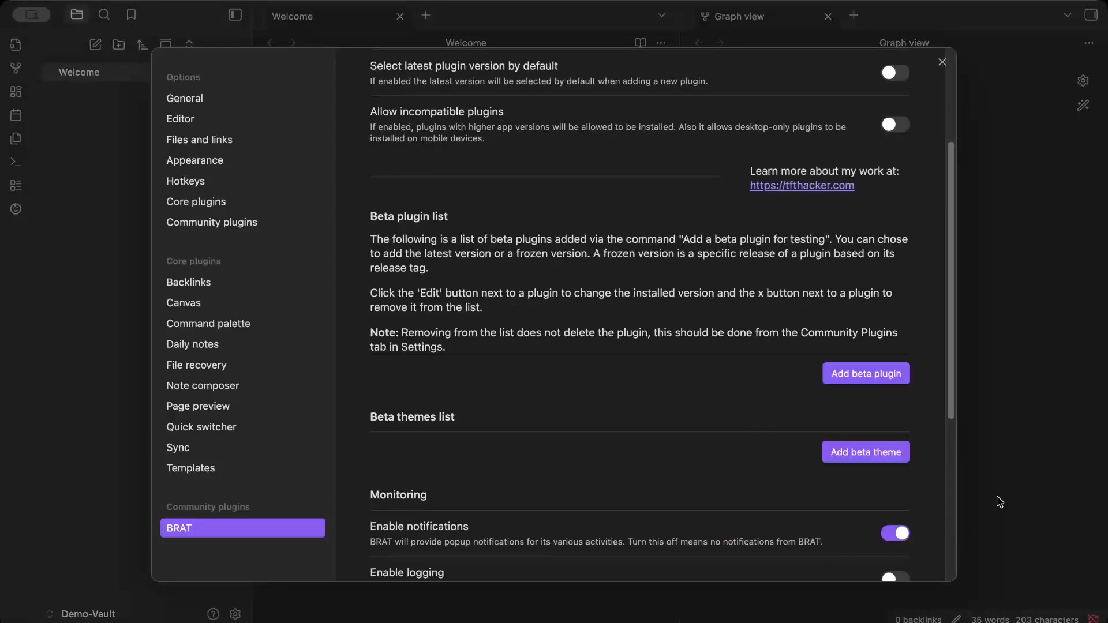
click(862, 375)
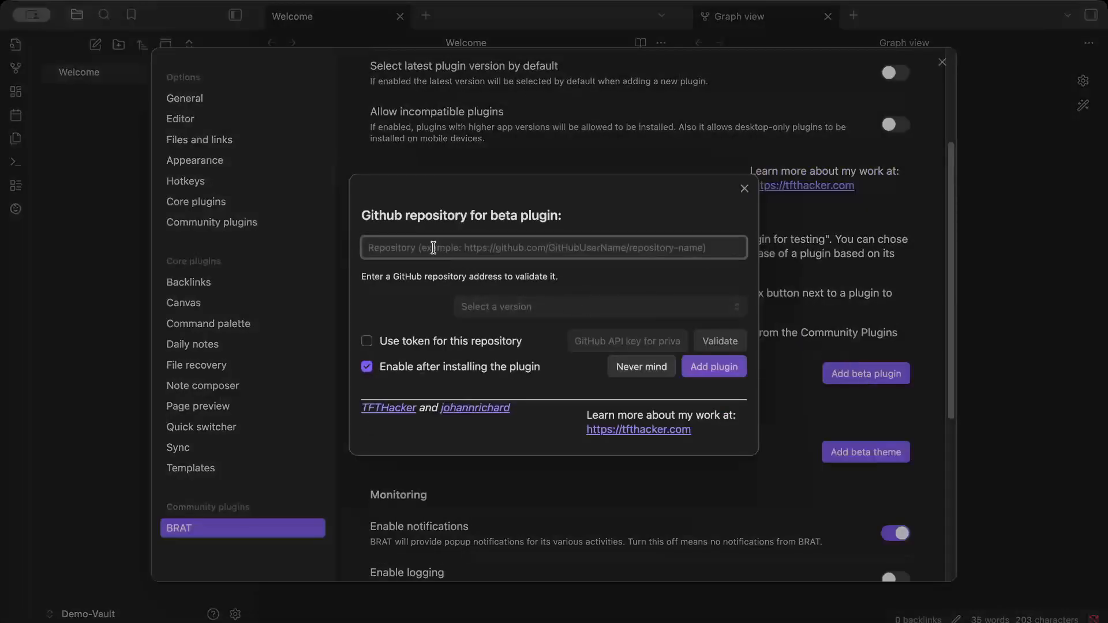
text(maximohp)
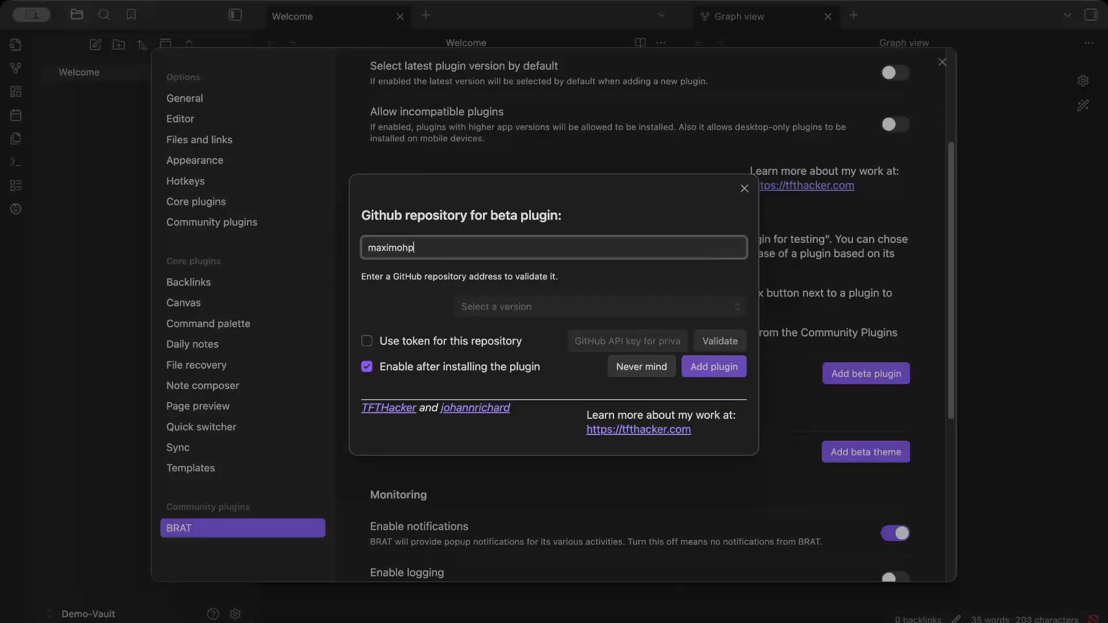
key(BackSpace)
key(BackSpace)
text(phone/obsidian-)
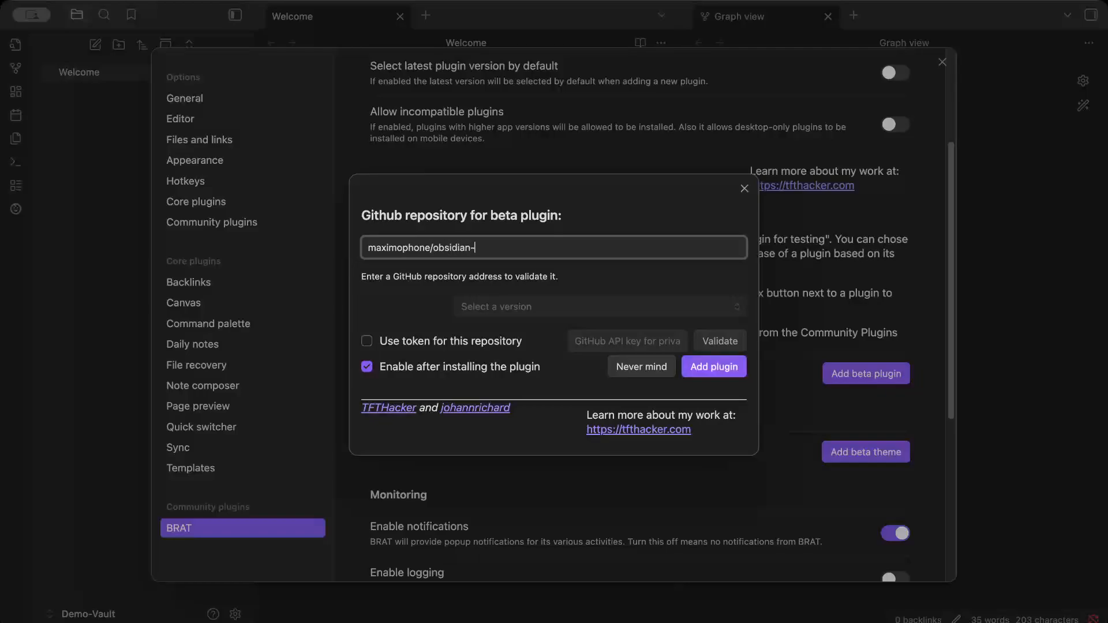
text(ai-plugin)
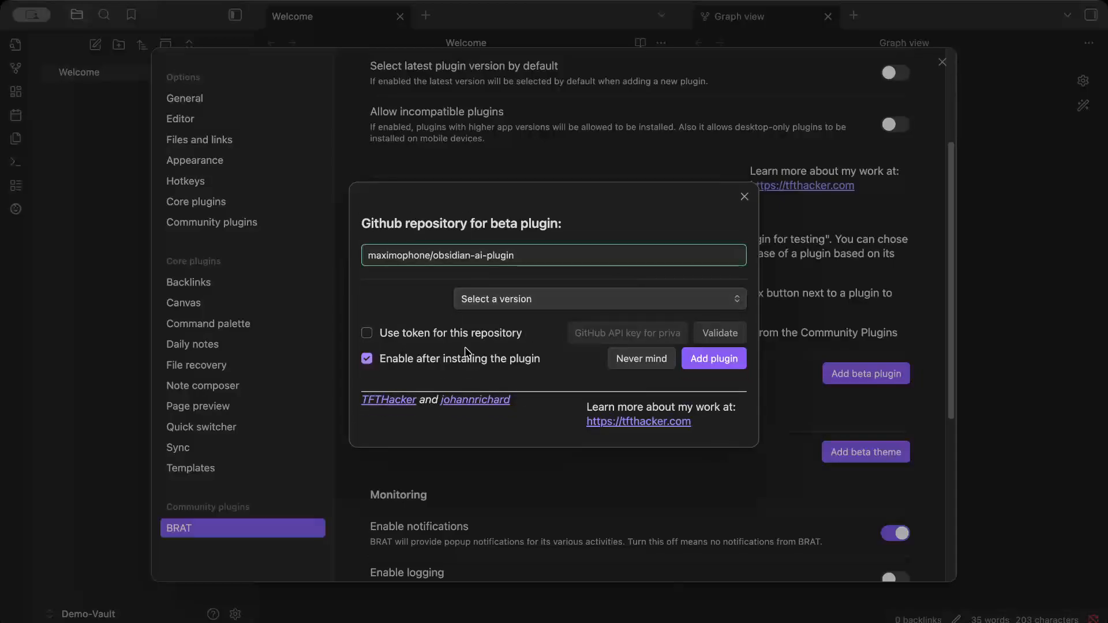
Step: Choose "Latest version" for the beta plugin and add it, keeping it enabled after installation
click(579, 293)
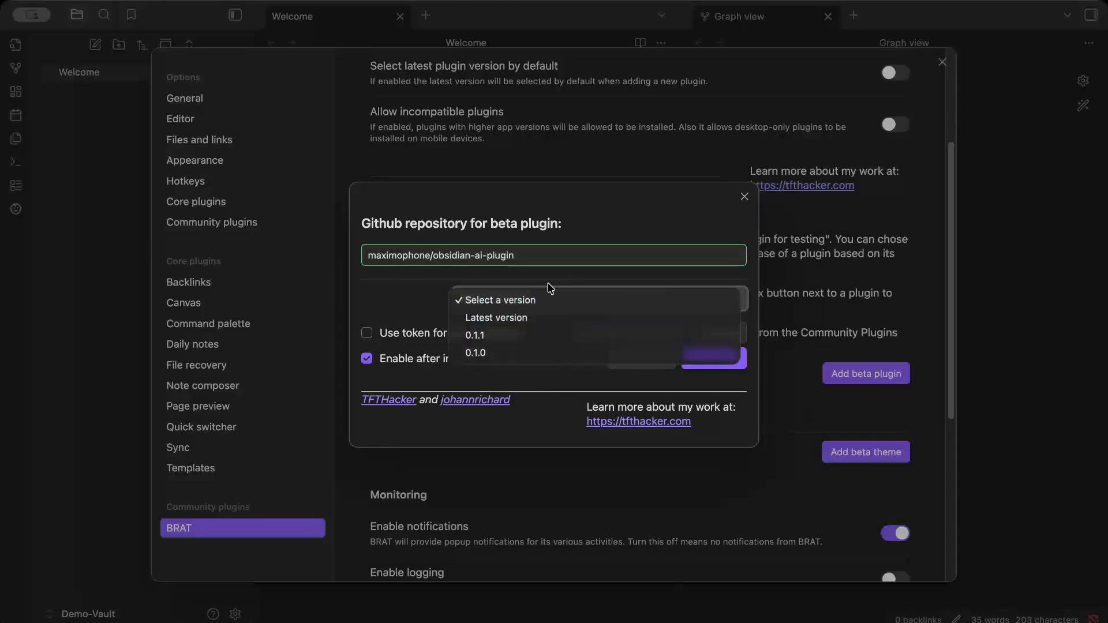
click(511, 326)
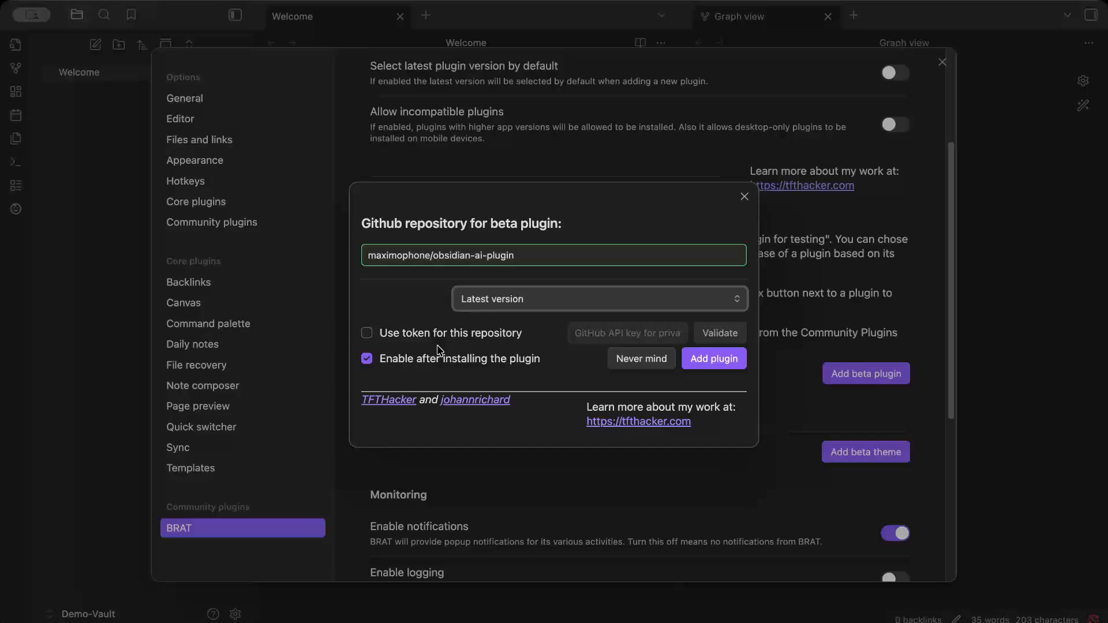
click(722, 365)
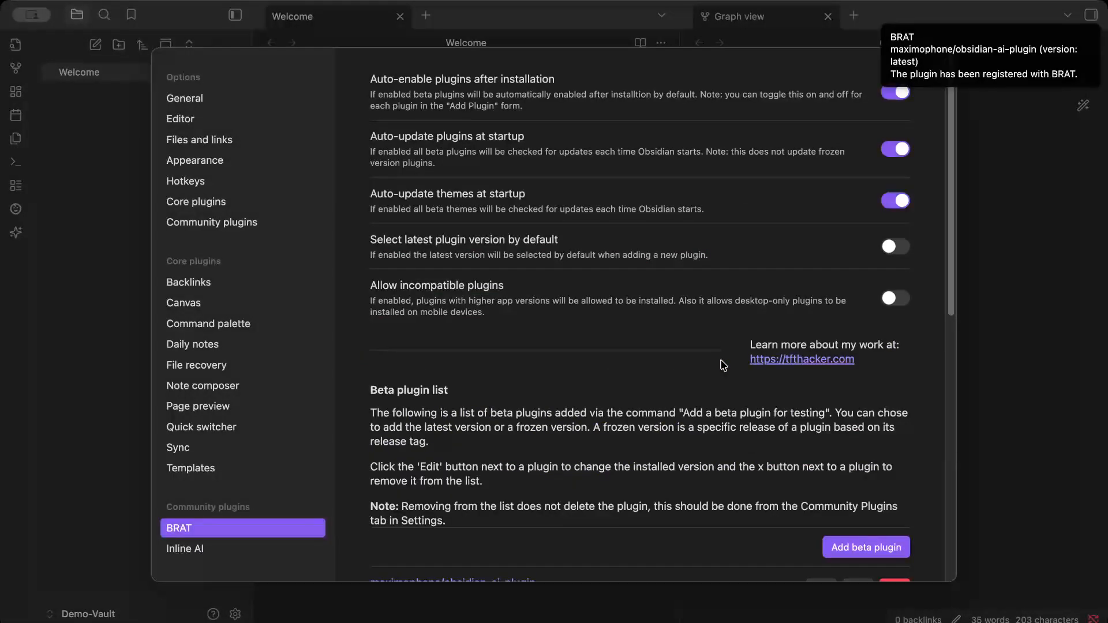
Step: Check the beta plugin list and the installed community plugins, then open the settings of Inline AI
scroll(615, 369, down, 5)
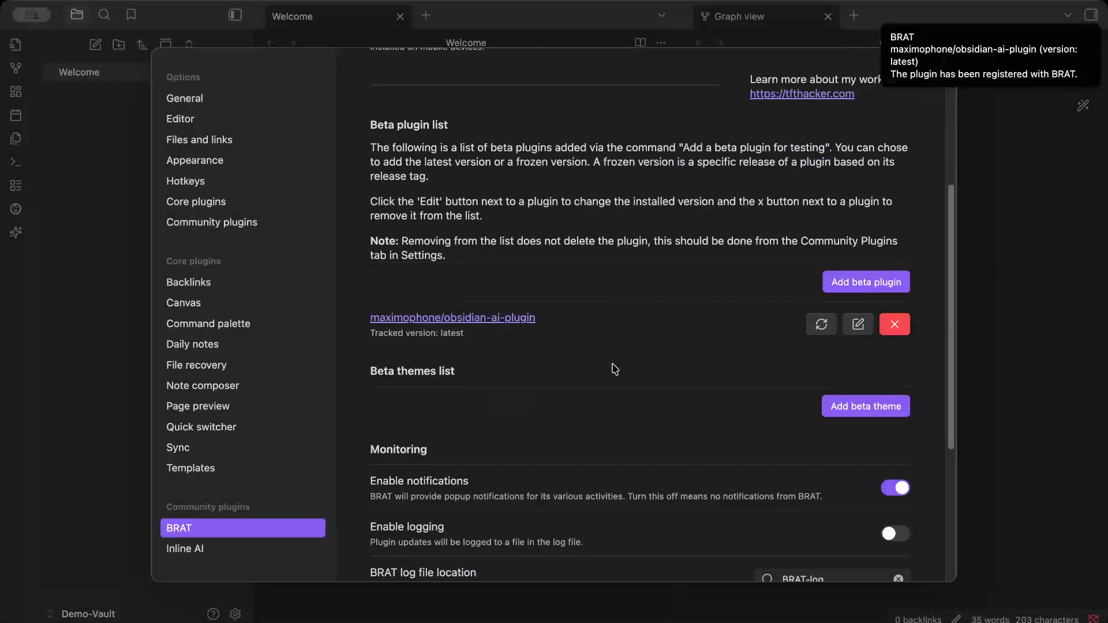
scroll(615, 369, down, 5)
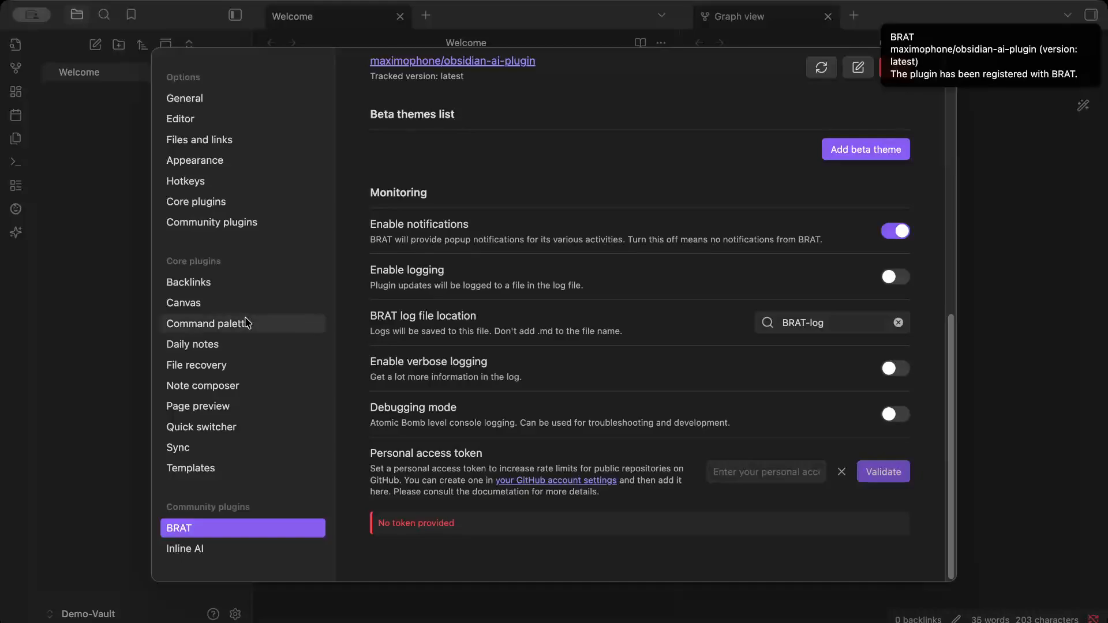
click(233, 223)
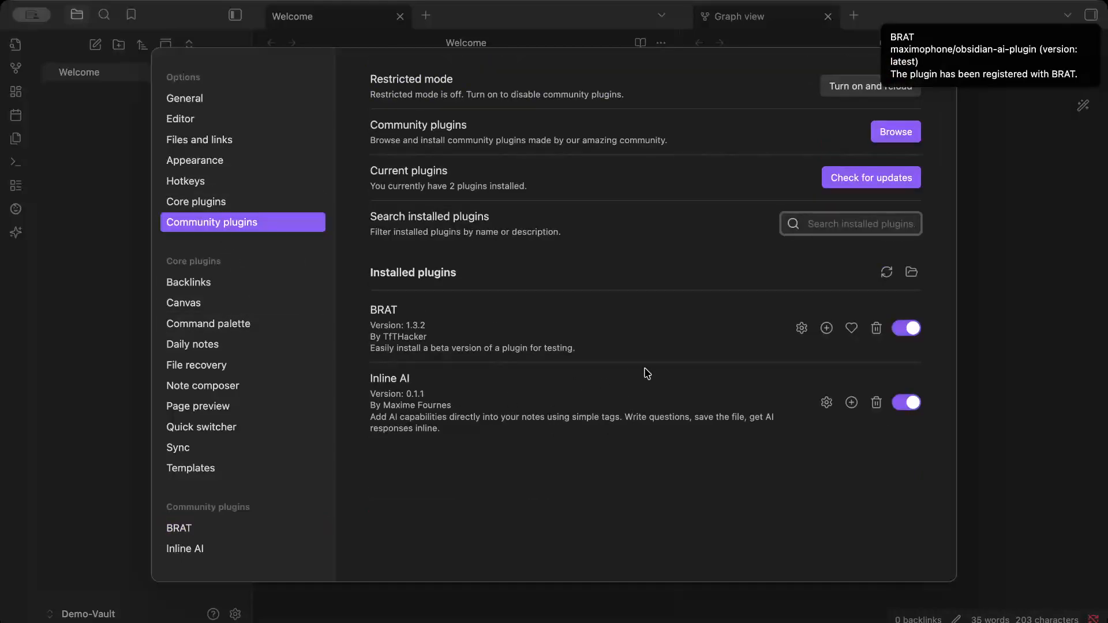
click(825, 403)
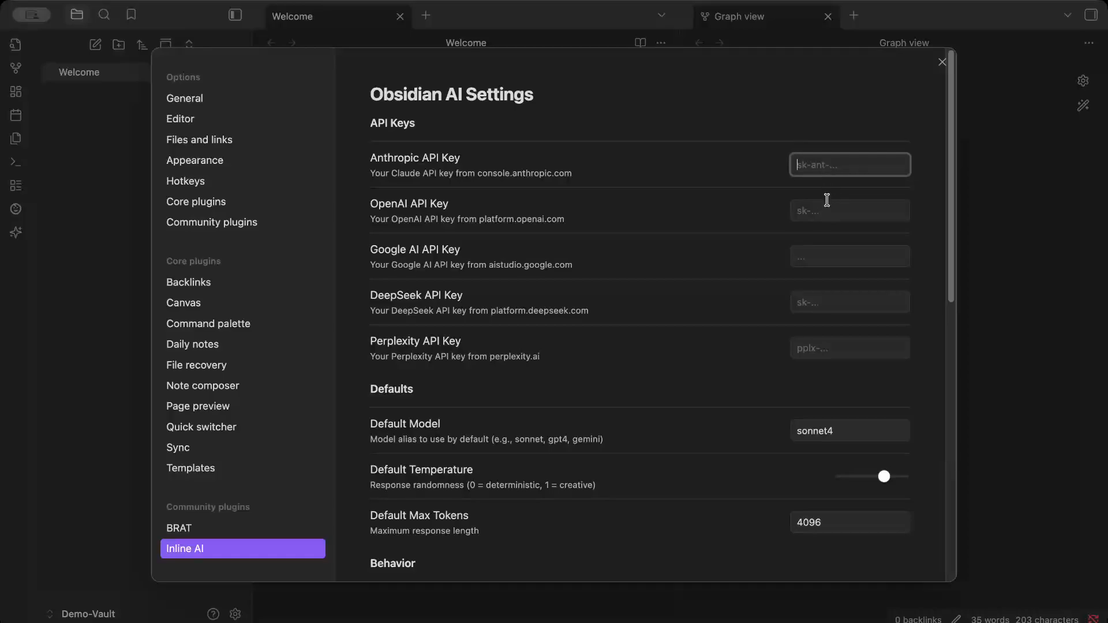
Step: Set Inline AI's Default Model to opus4.5
scroll(812, 271, down, 5)
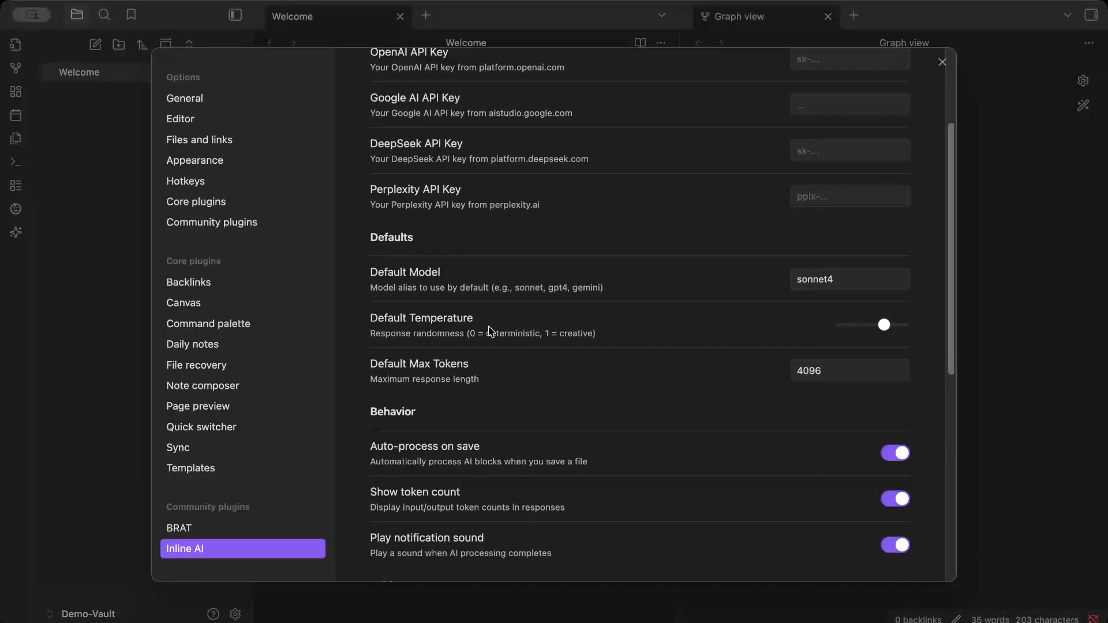
click(857, 281)
key(super+a)
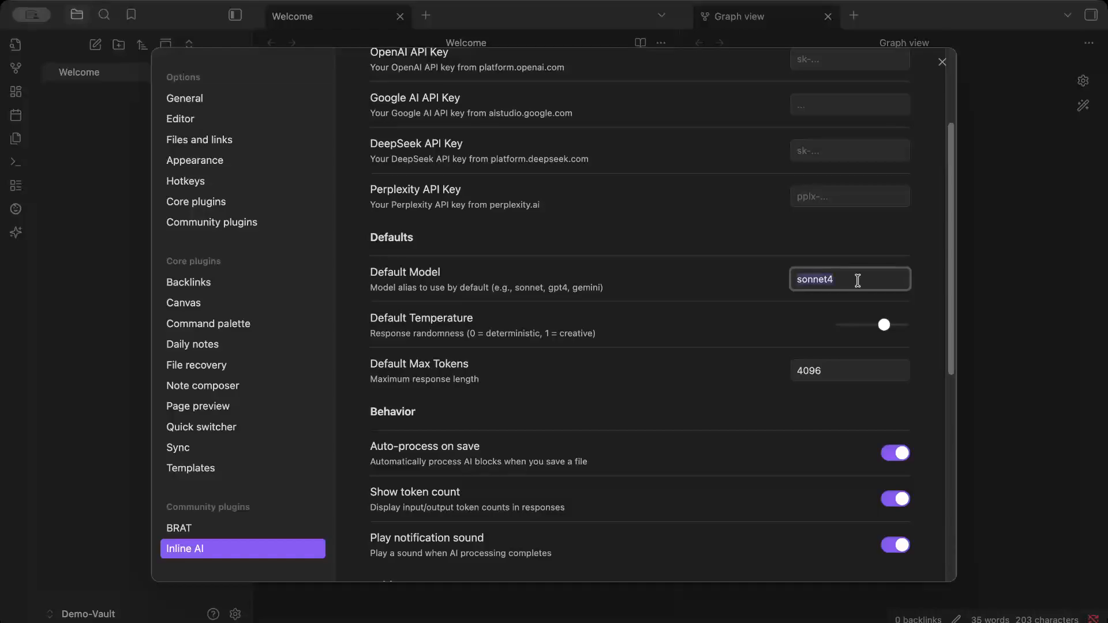
text(opus4.5)
Step: Raise Inline AI's Default Temperature to its maximum of 1
scroll(680, 392, down, 1)
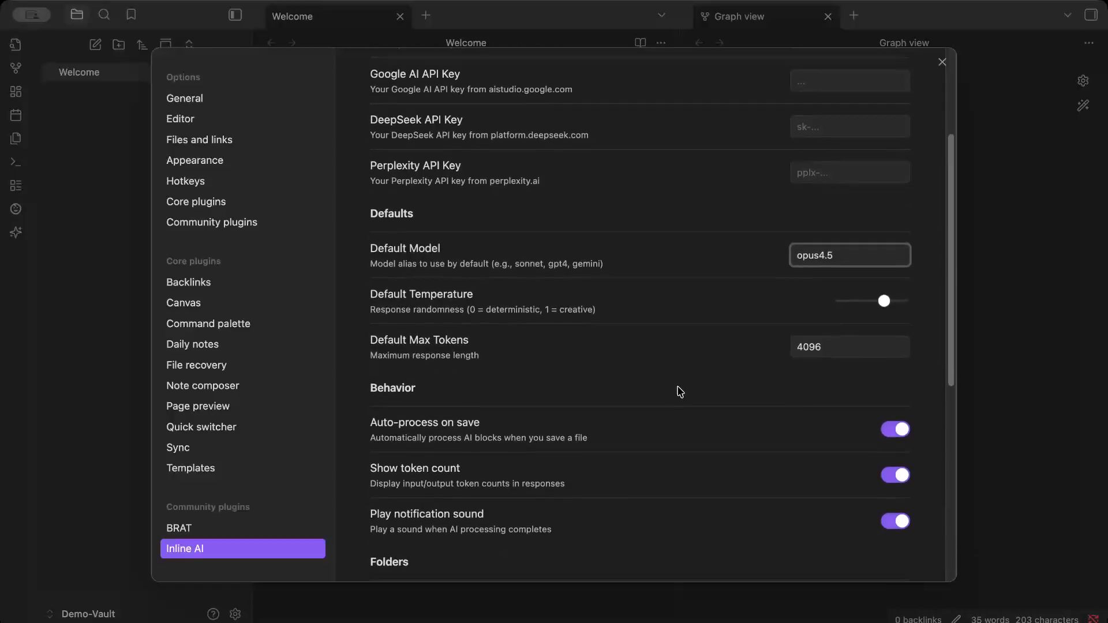
mouse_move(885, 289)
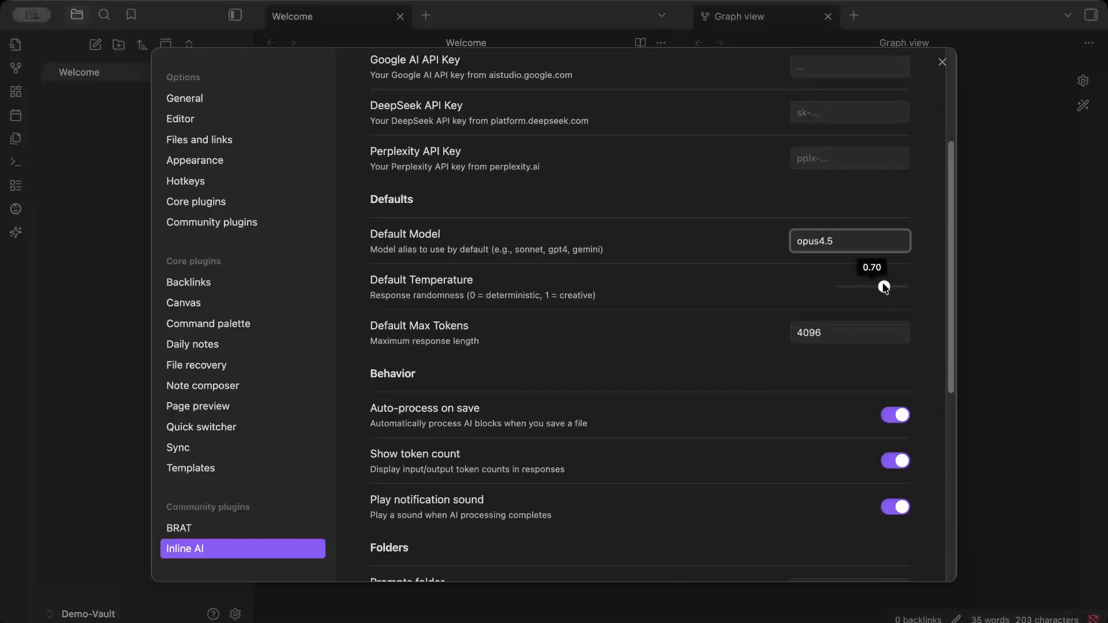
drag(885, 289, 978, 293)
drag(904, 288, 928, 319)
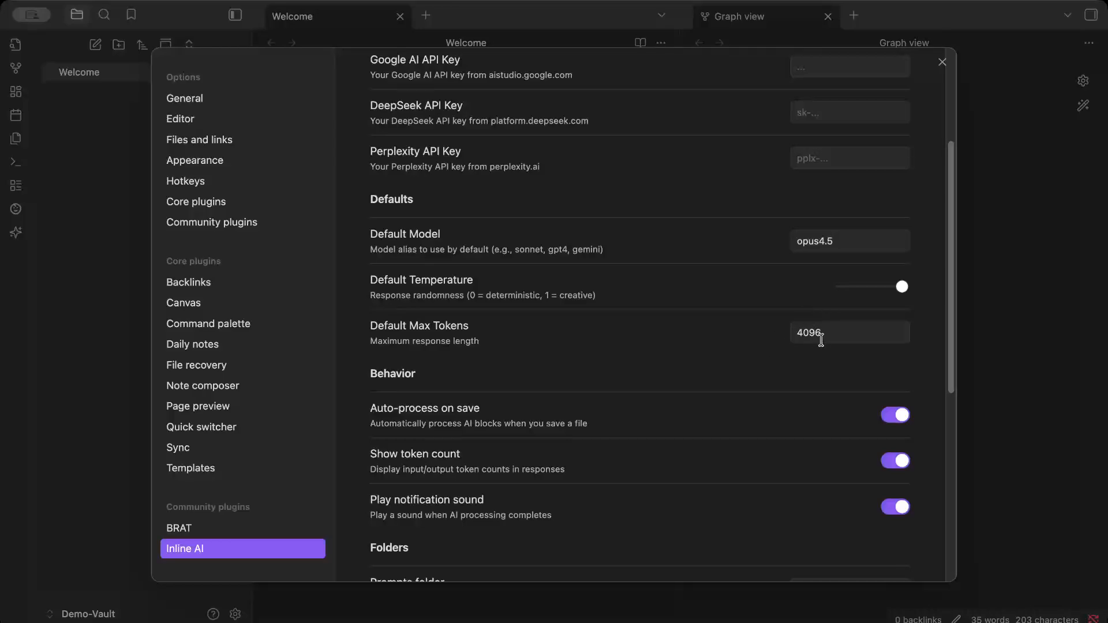
Step: Look through Inline AI's behavior, prompts folder, model and MCP server settings, then close the settings
scroll(635, 381, down, 2)
scroll(601, 370, down, 1)
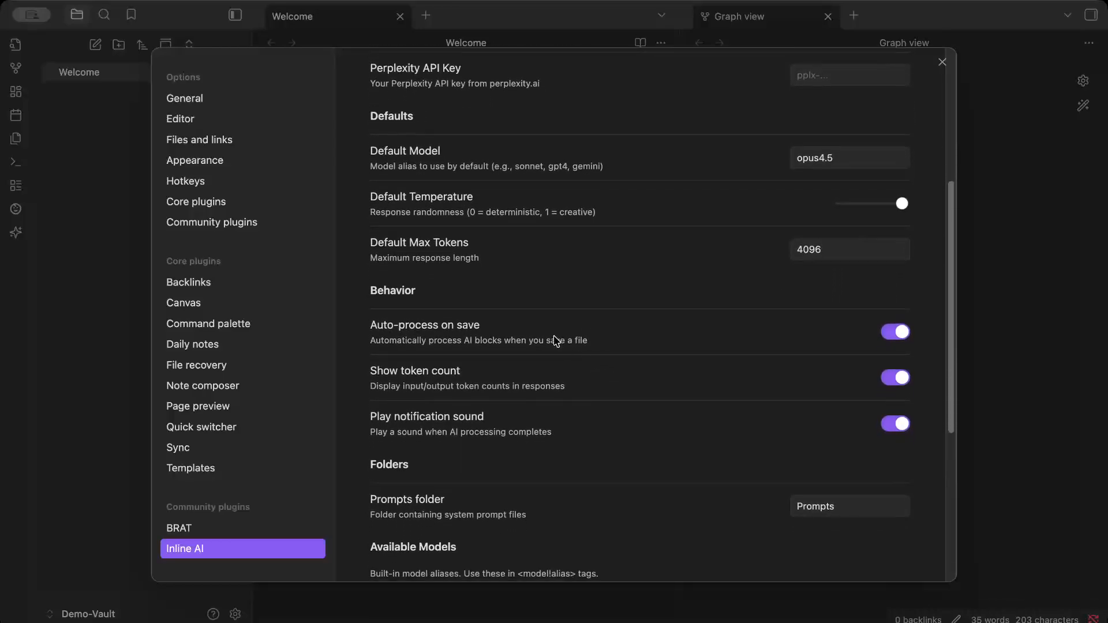
scroll(609, 394, down, 3)
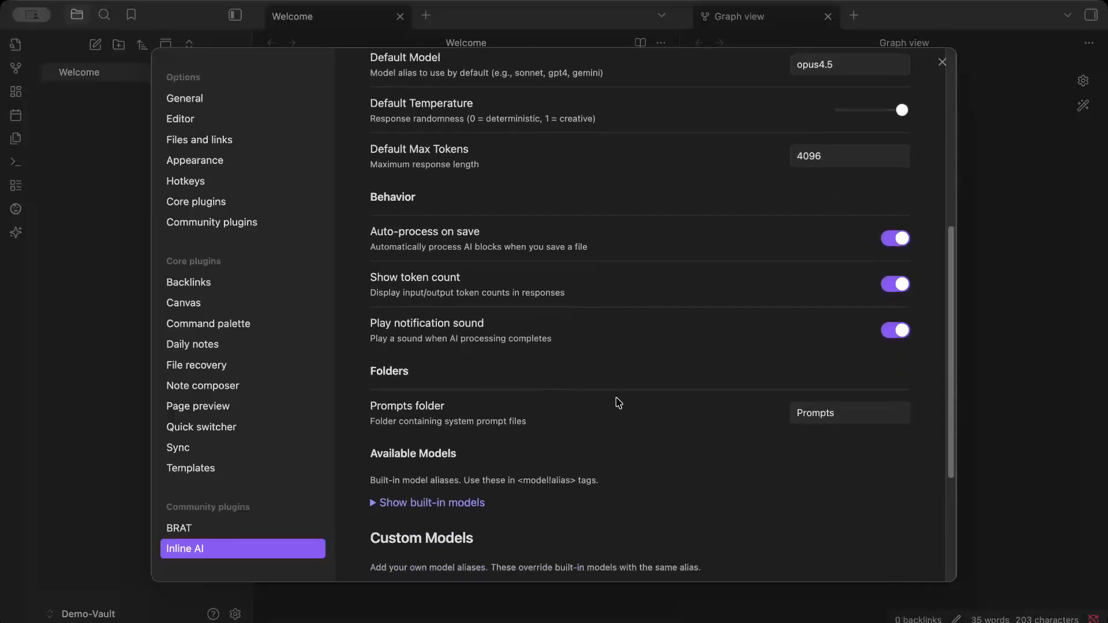
scroll(678, 381, down, 4)
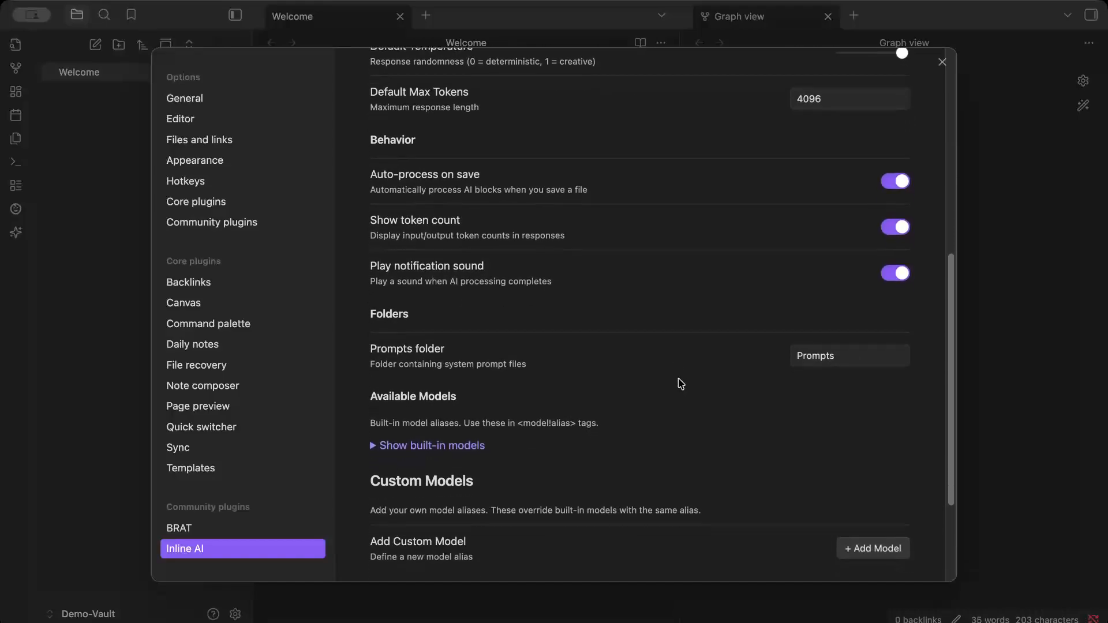
scroll(640, 341, down, 3)
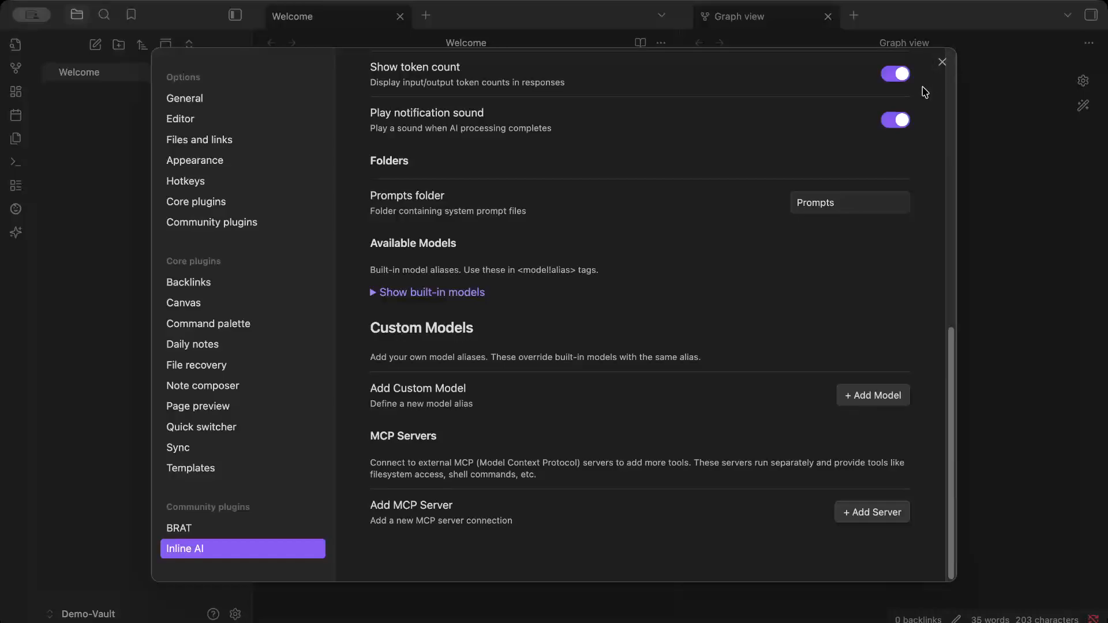
click(943, 63)
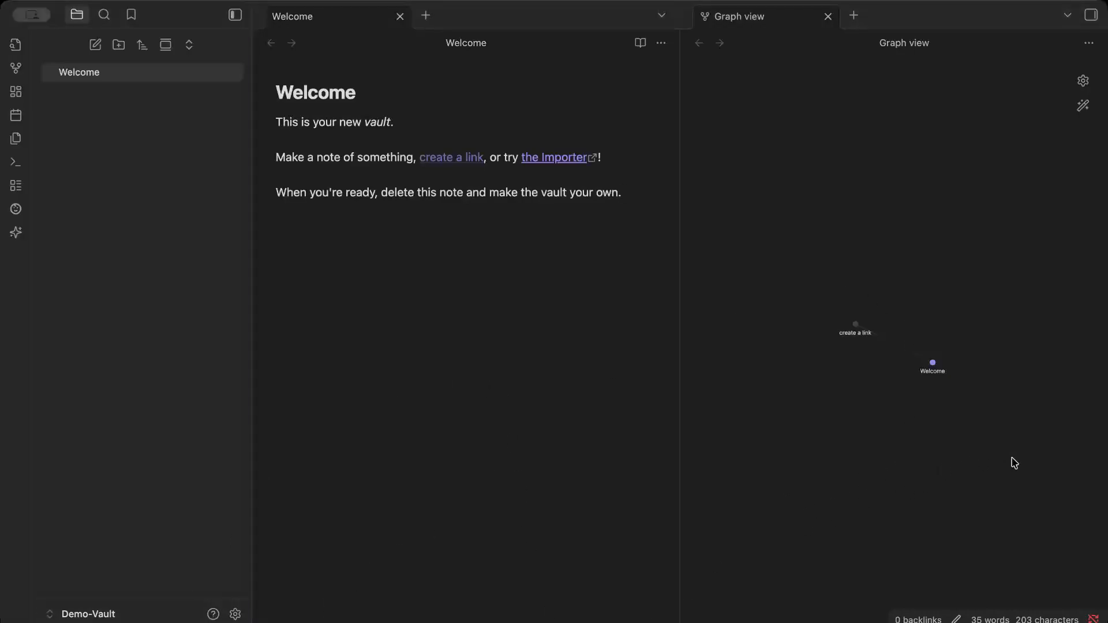
Step: Switch to the other vault window and create a new note titled "Demo using AIs in Obsidian"
key(super+grave)
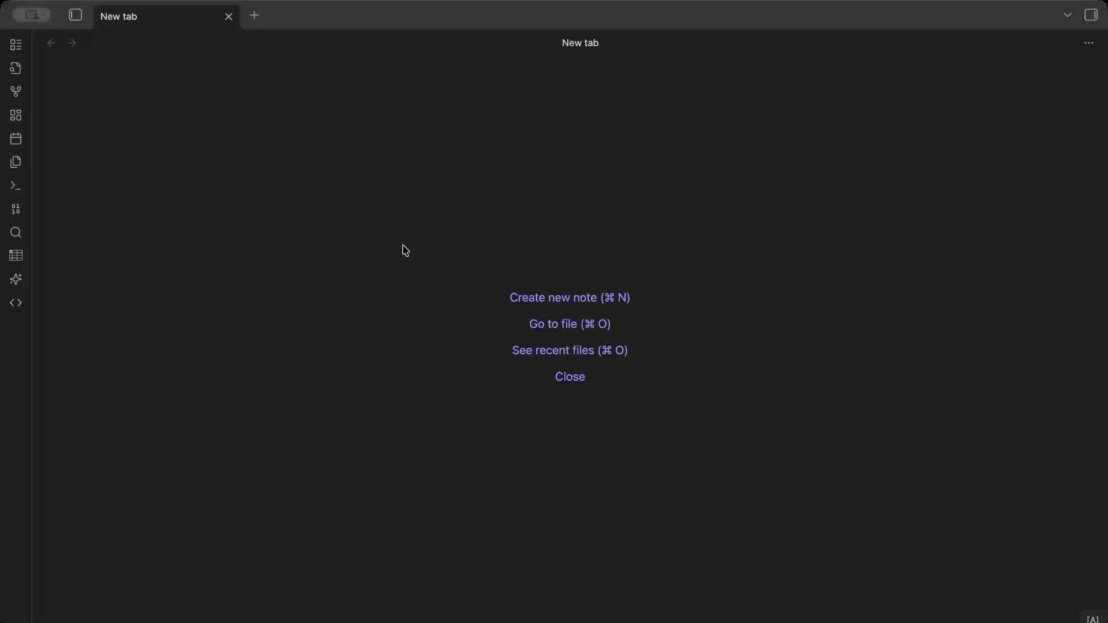
key(super+n)
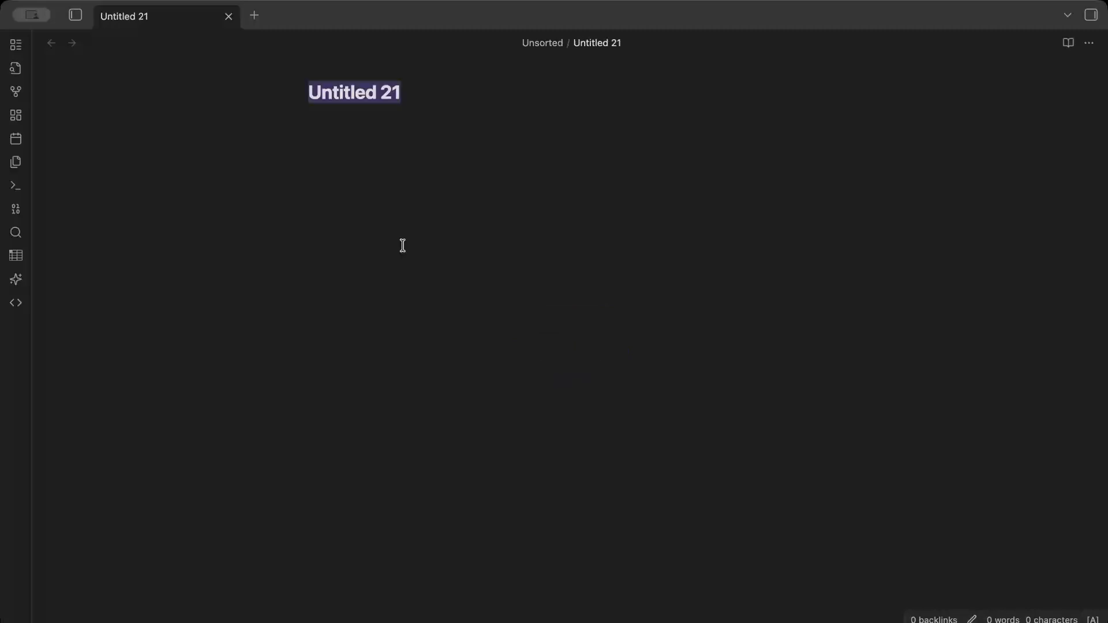
text(De)
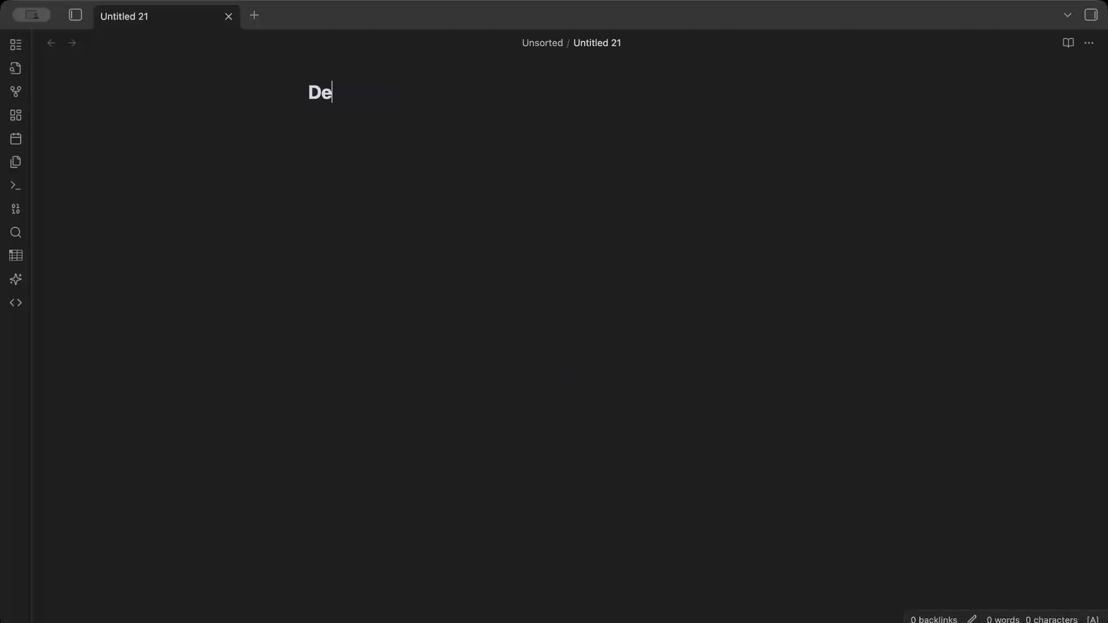
text(mo using Ai)
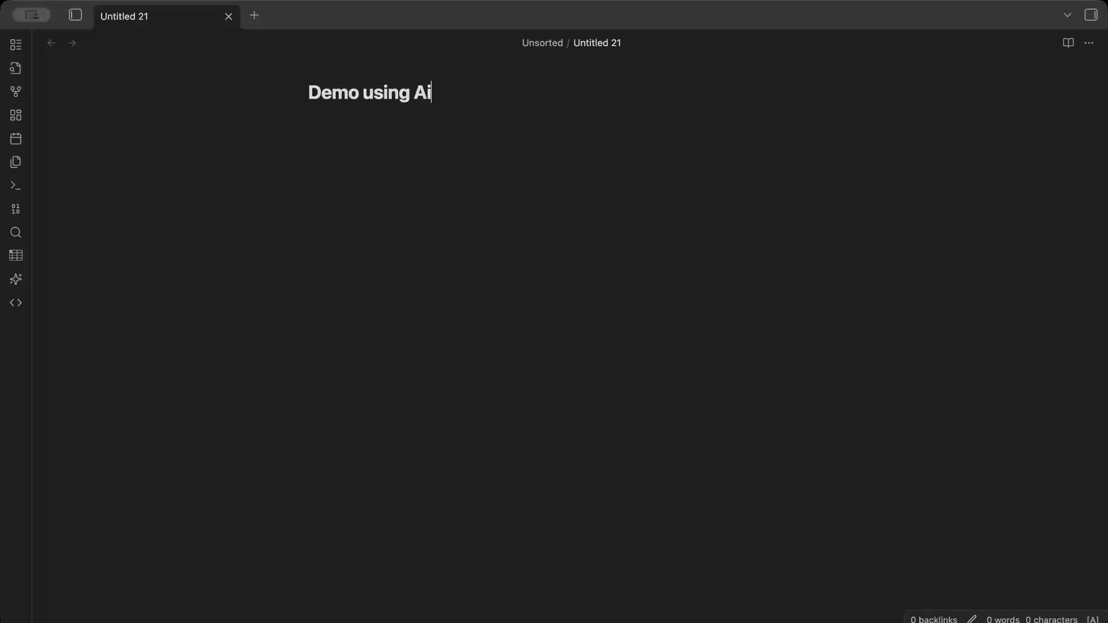
key(BackSpace)
text(S)
key(BackSpace)
text(i)
key(BackSpace)
text(Is in Obsidian)
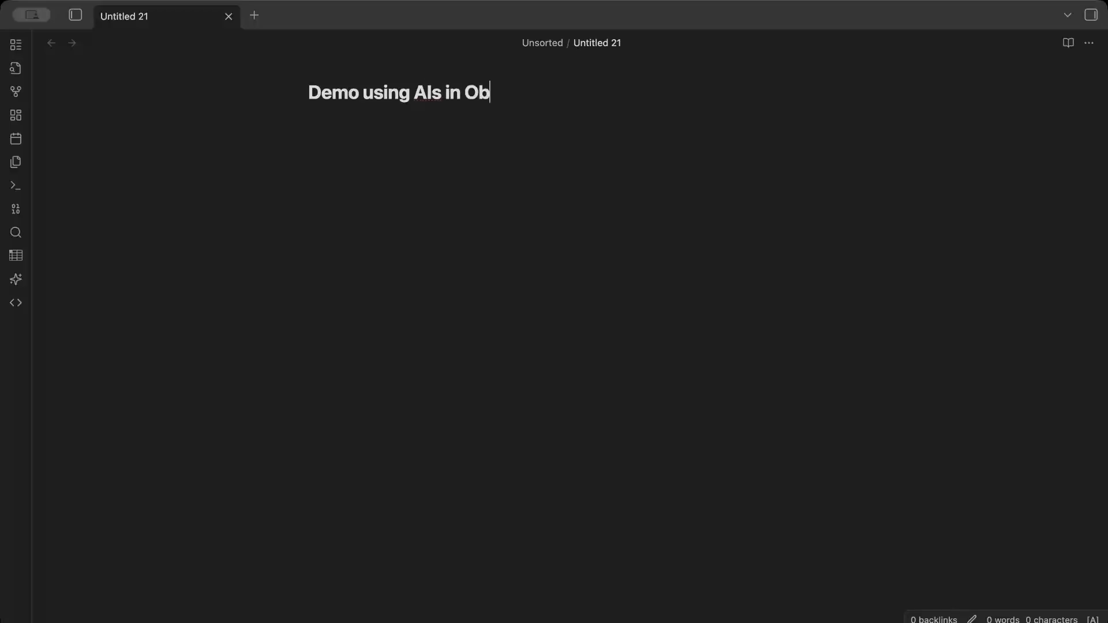
key(Return)
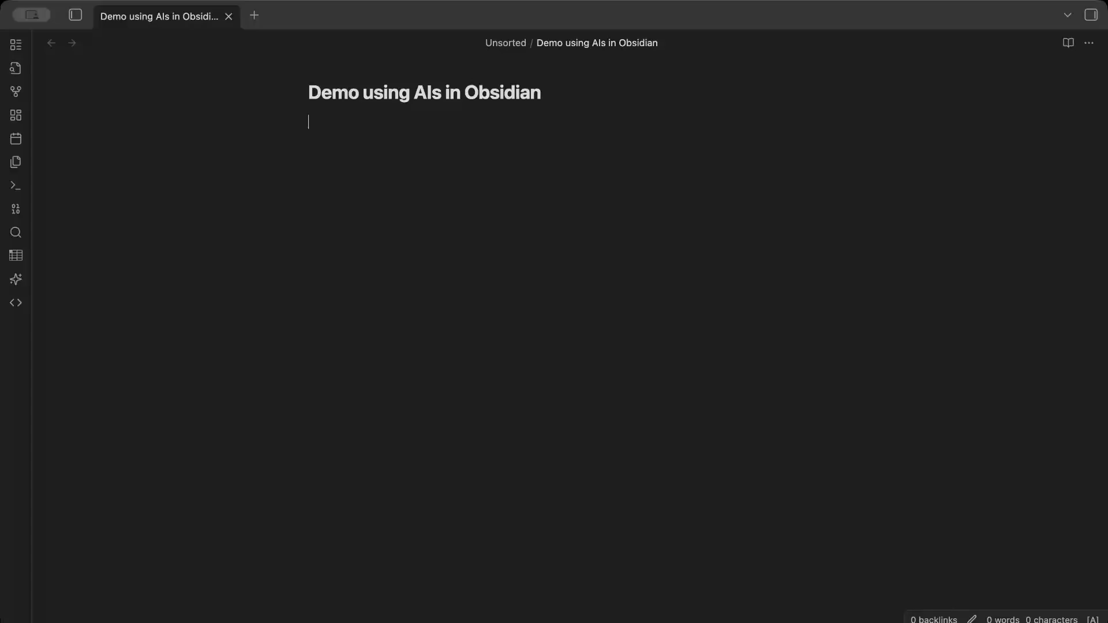
Step: Insert an Inline AI block in the note body with the Insert AI block slash command
text(/)
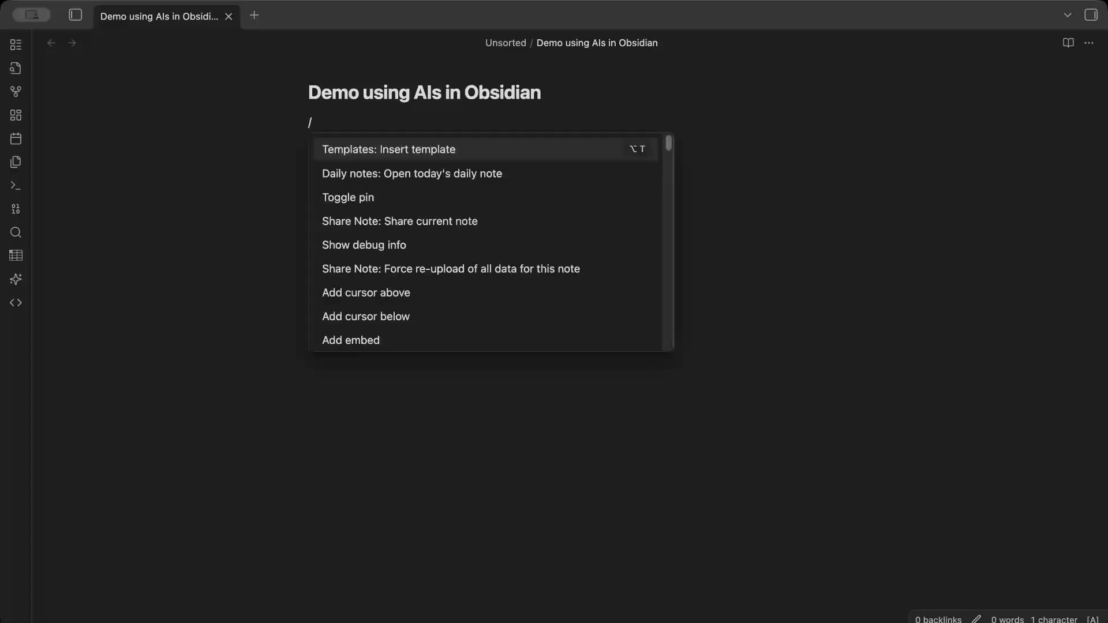
text(aiai)
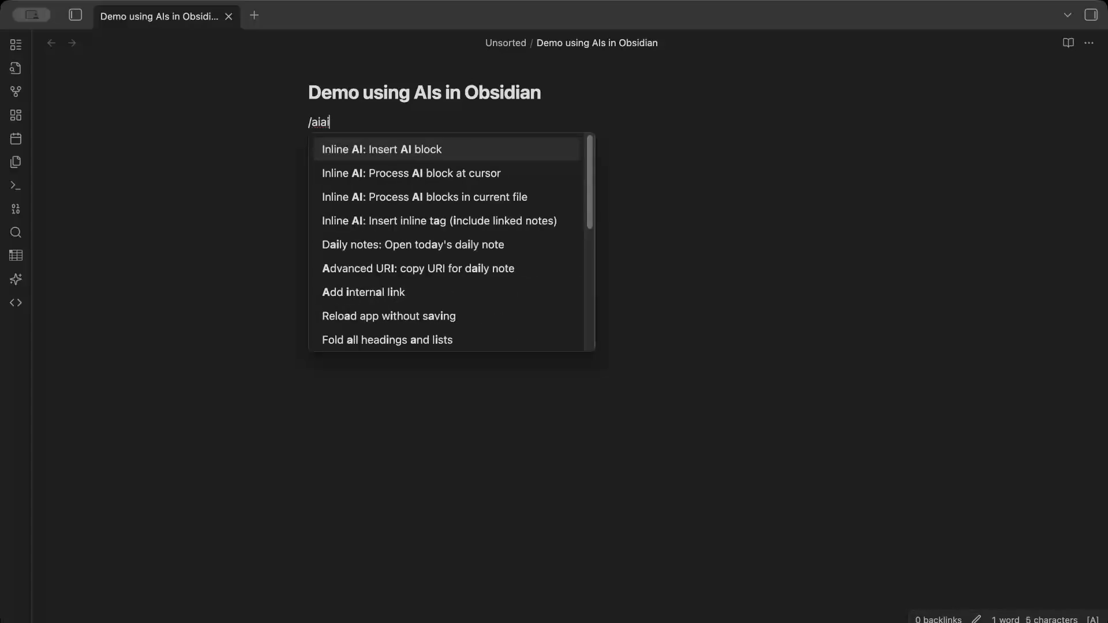
key(Return)
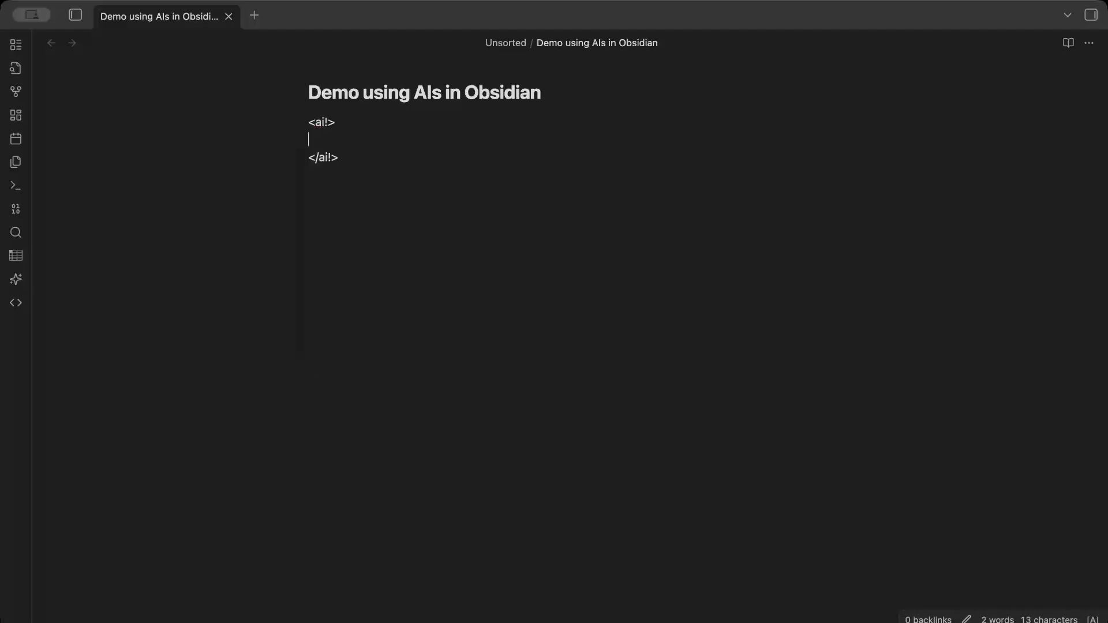
Step: Write "Hello !" inside the AI block and insert a reply beacon below it to request a response
key(Return)
key(Return)
key(BackSpace)
key(Return)
text(Hello)
key(Return)
key(Return)
text(/reply)
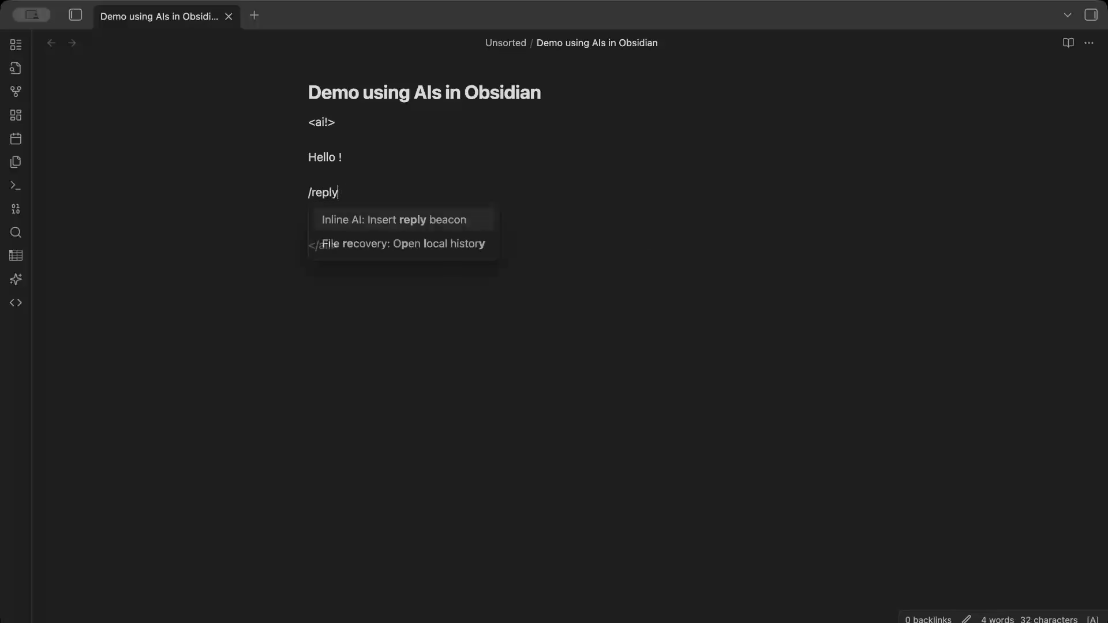
key(Return)
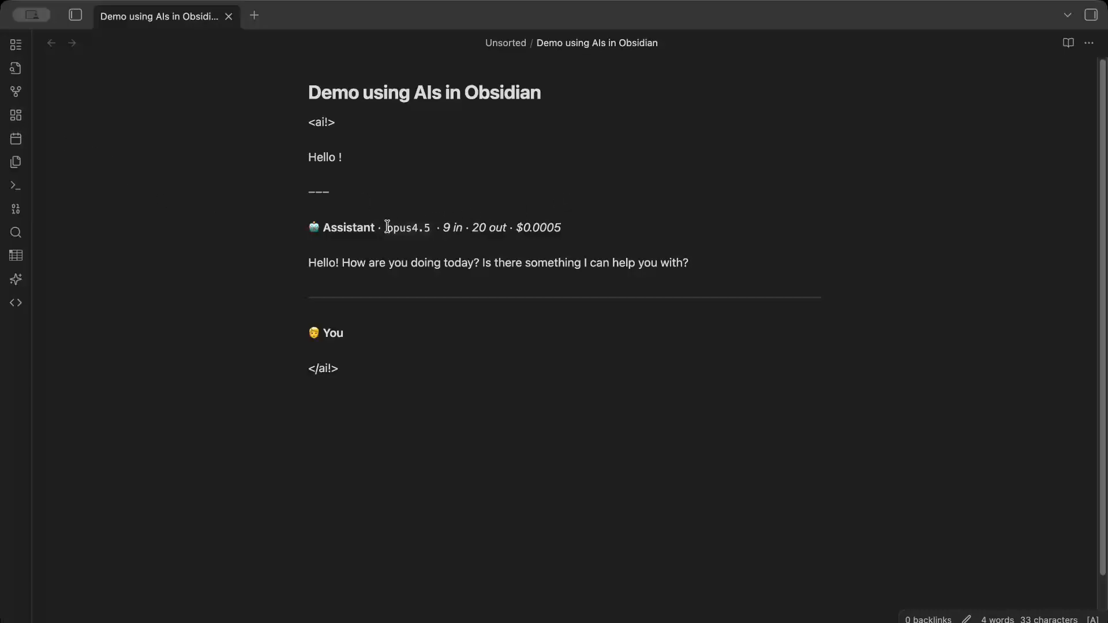
Step: Examine the model name, input and output token counts and cost in the assistant's reply header
drag(386, 227, 433, 228)
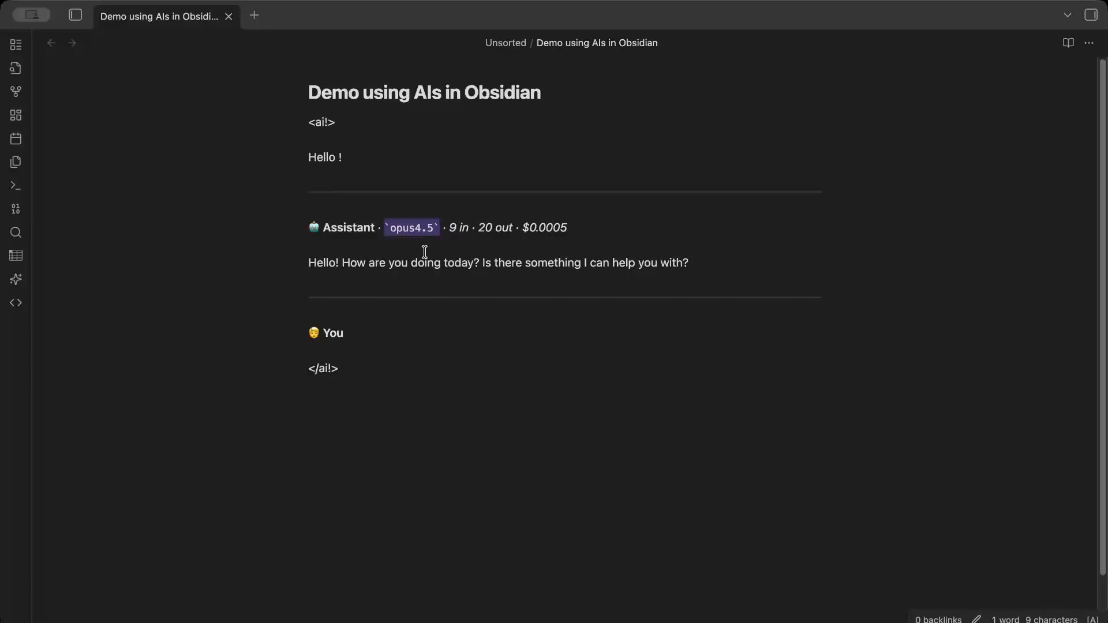
click(523, 265)
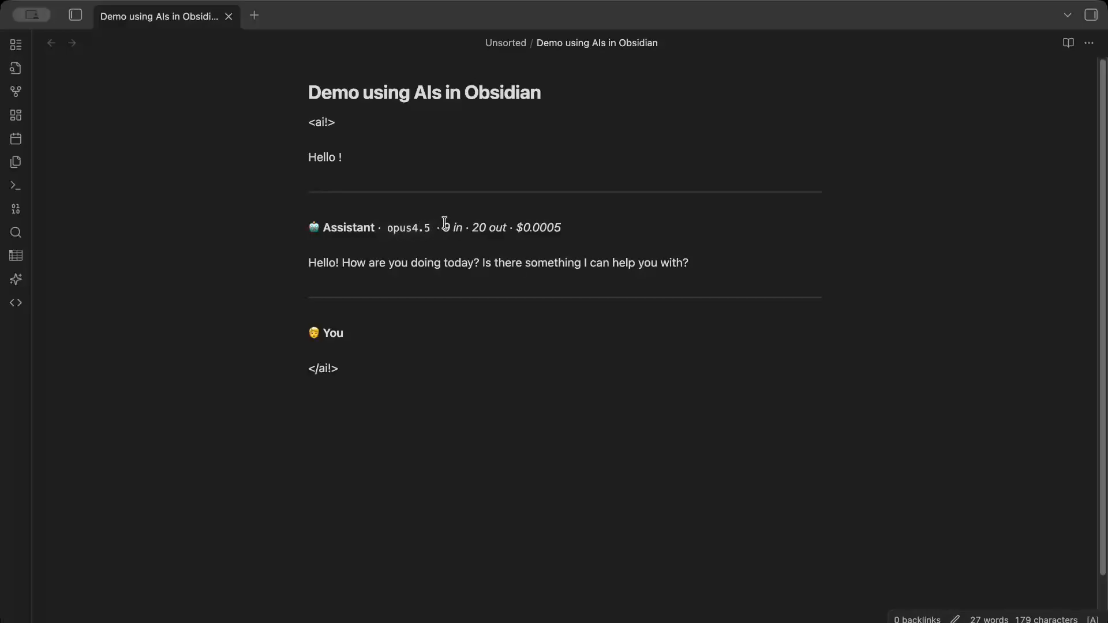
drag(445, 226, 464, 225)
click(495, 229)
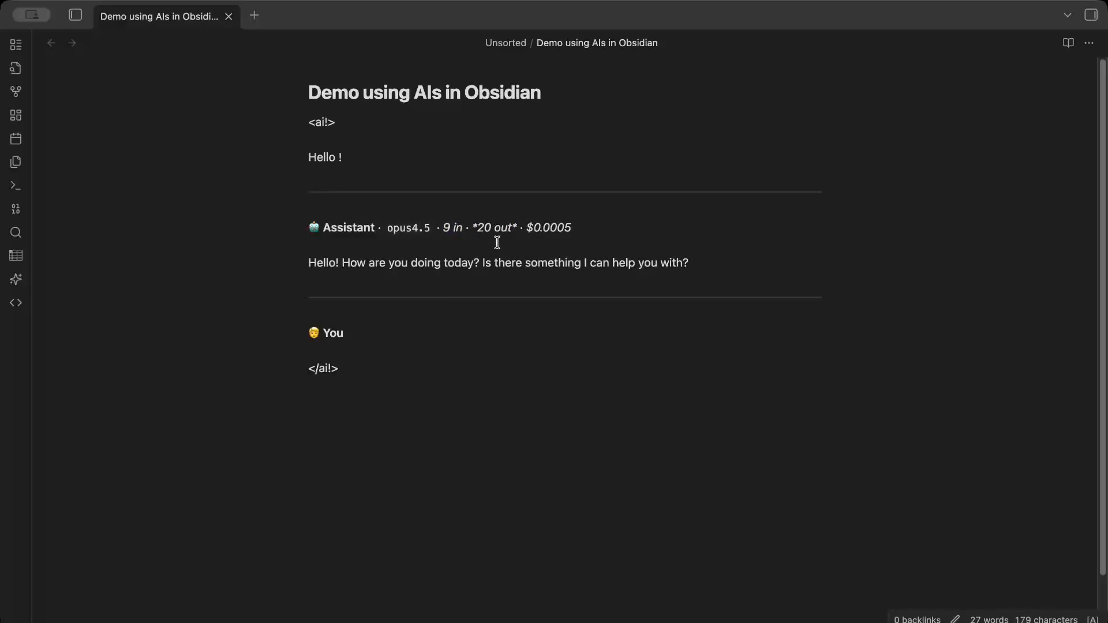
click(584, 231)
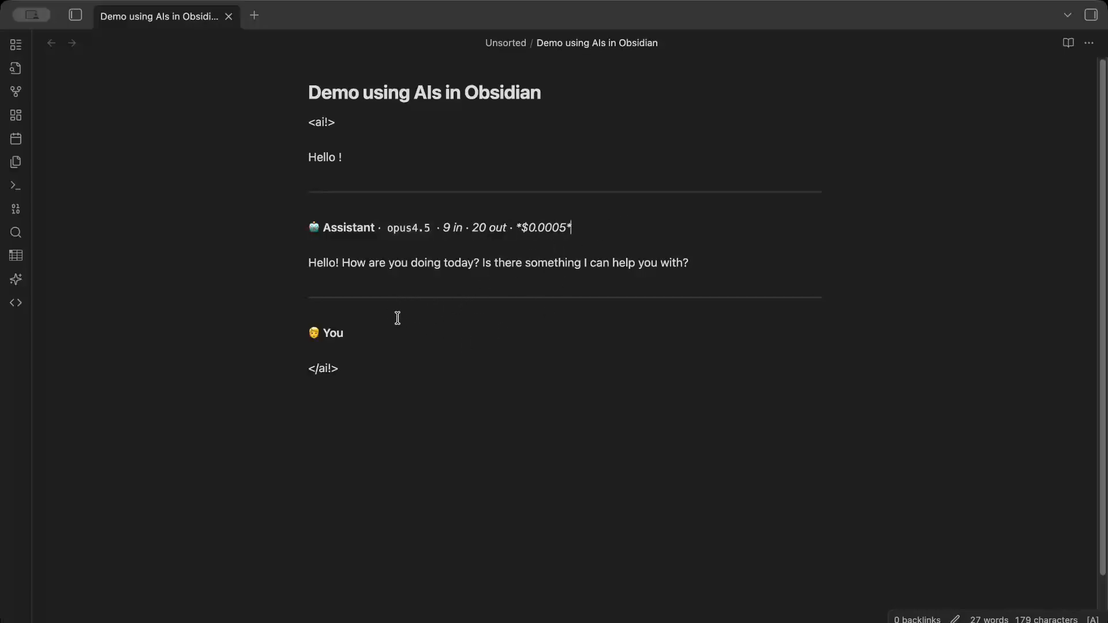
click(389, 339)
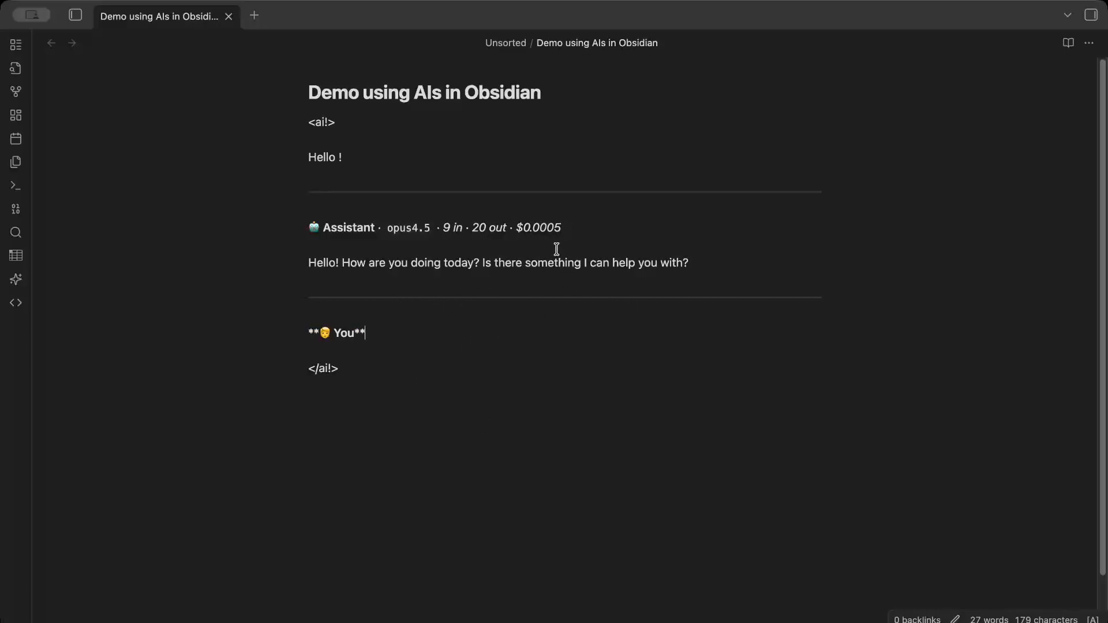
drag(567, 228, 514, 228)
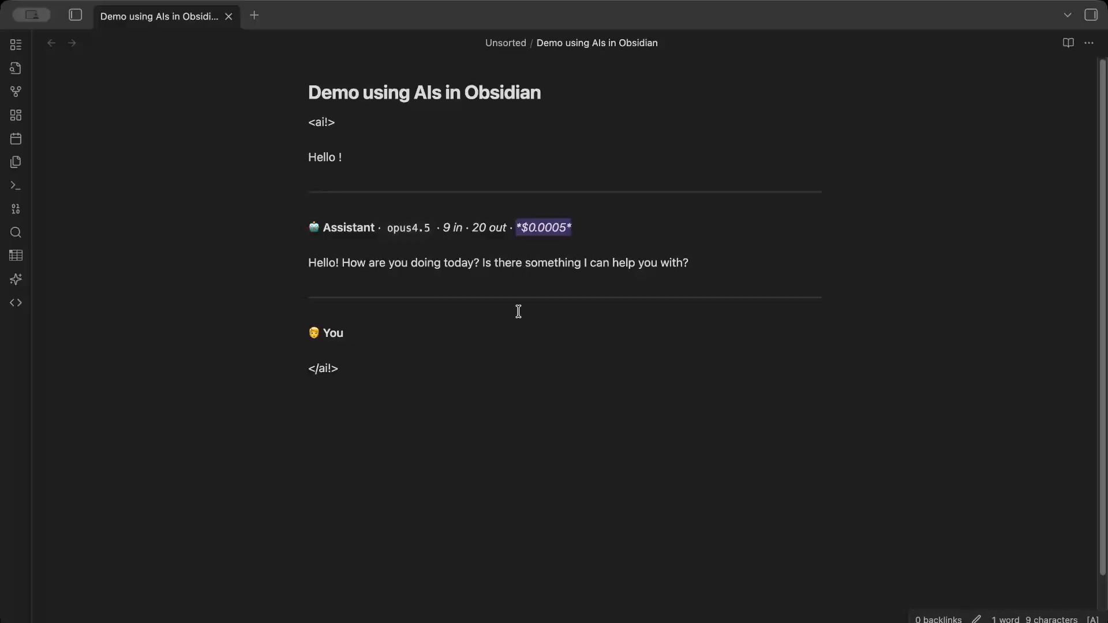
Step: Add empty lines below the You heading in the AI block for the next message
click(503, 345)
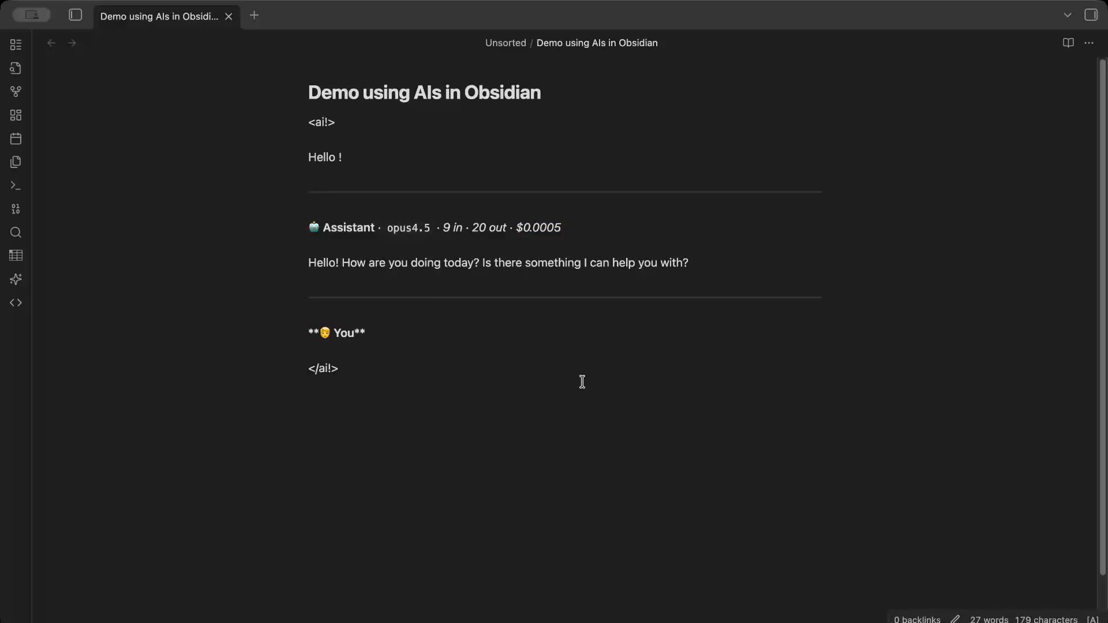
key(Return)
key(Return)
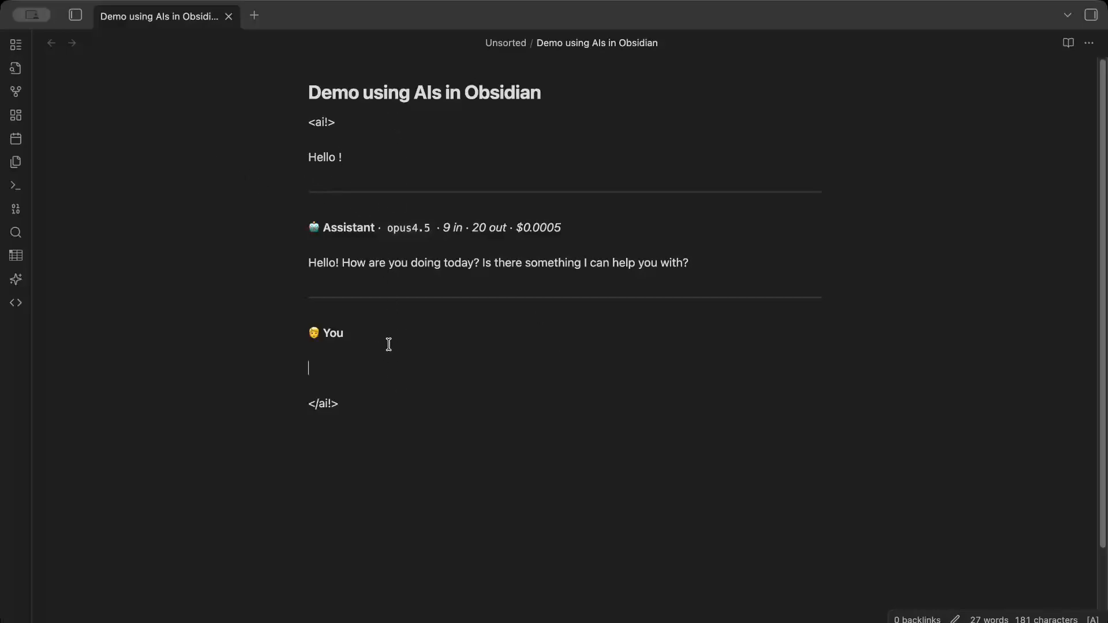
Step: Create a note titled "This is another note" in a new tab, containing the text "It contains important information."
click(254, 16)
text(This is)
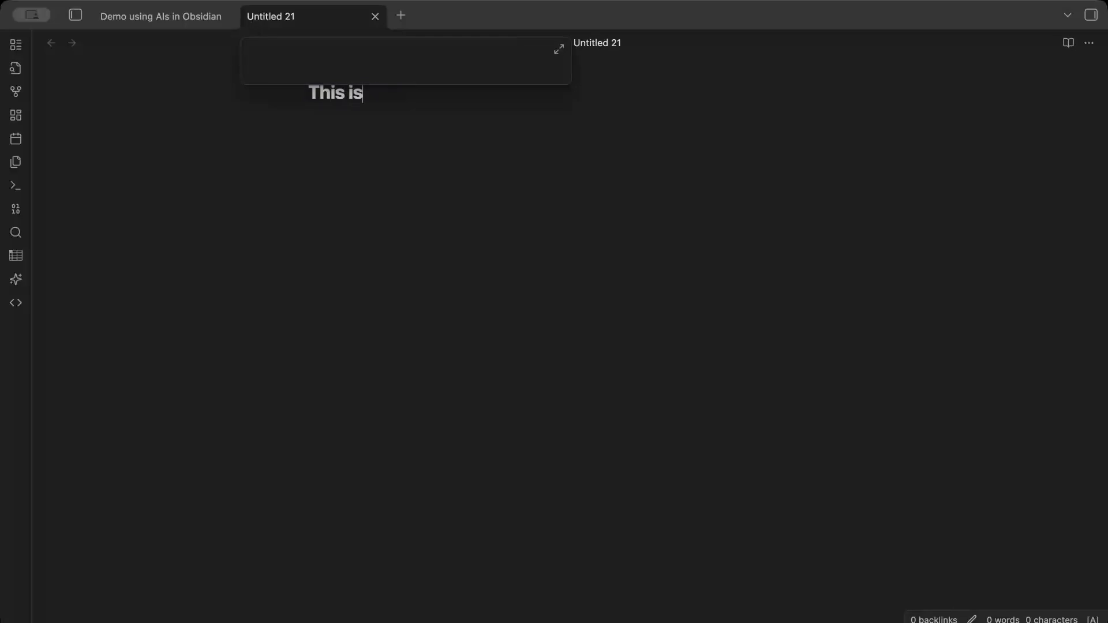
text( another note)
key(Return)
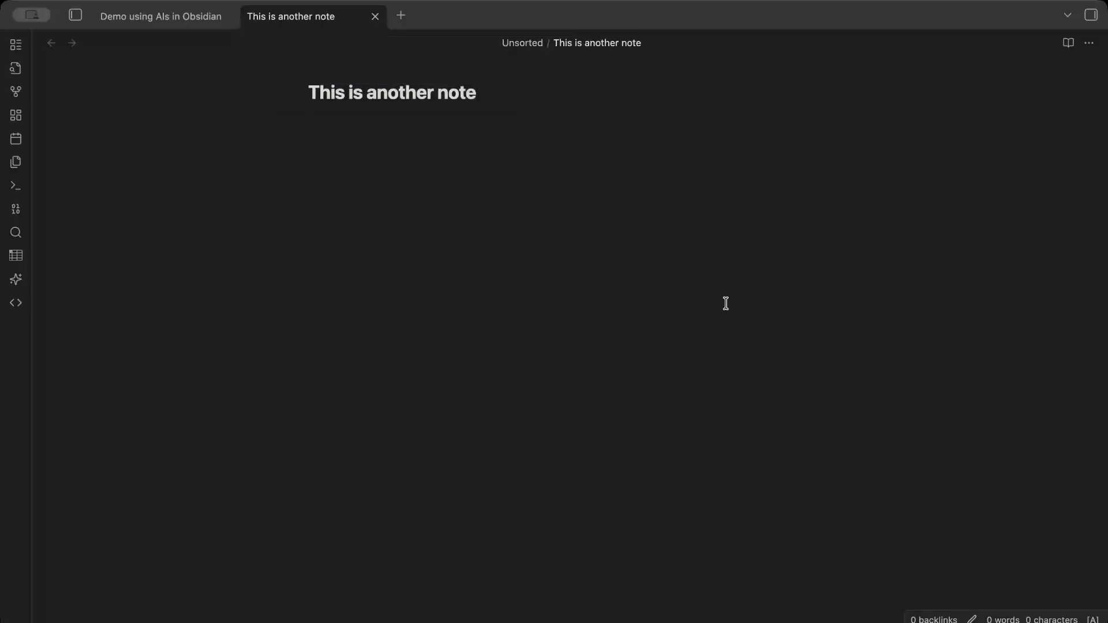
text(It contains impl)
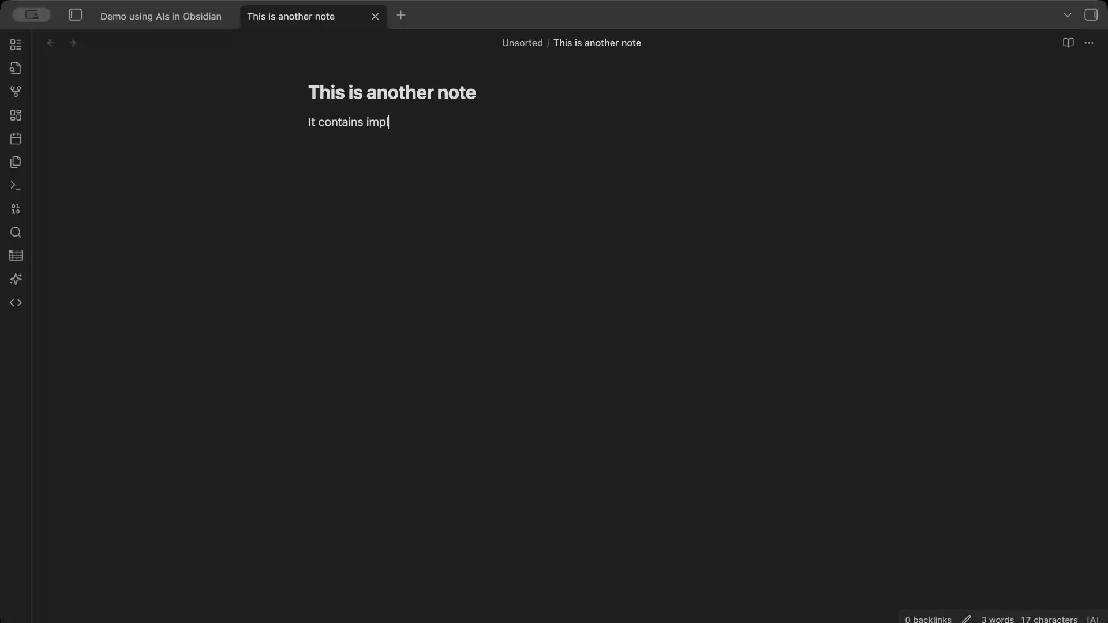
key(BackSpace)
text(ortant information.)
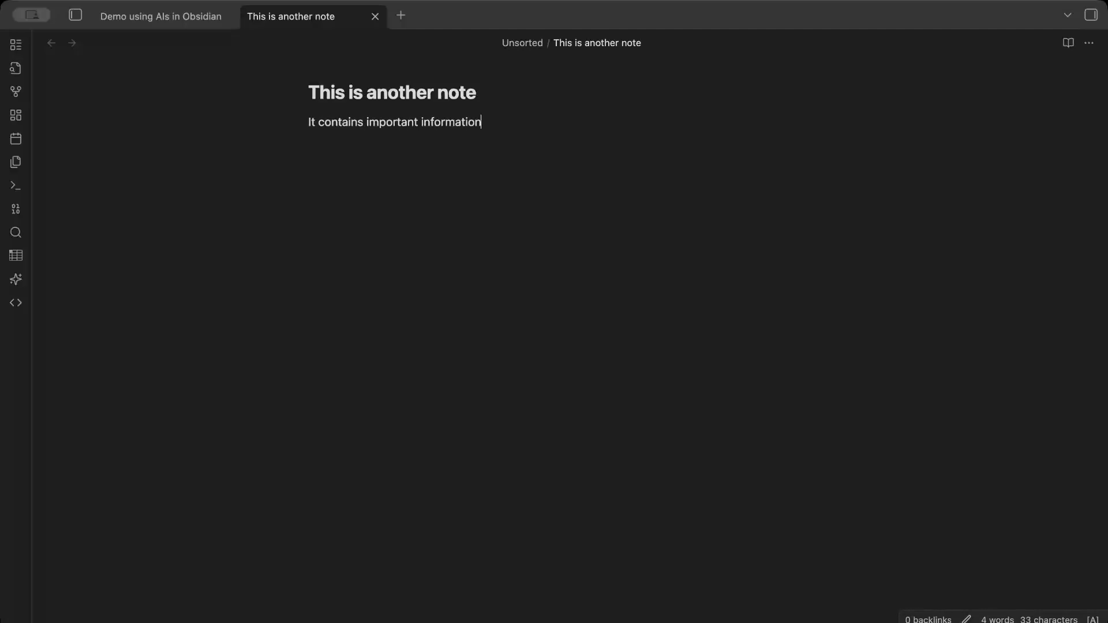
Step: Return to the demo note and insert an internal link to "This is another note" under the You heading
click(155, 23)
text([[)
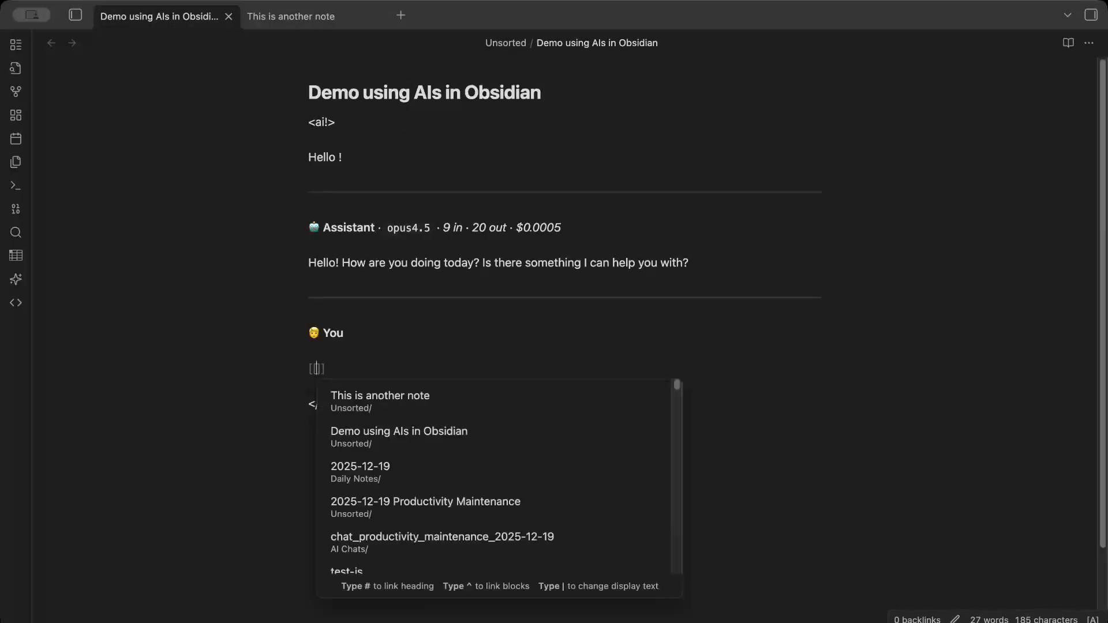
key(Return)
key(Return)
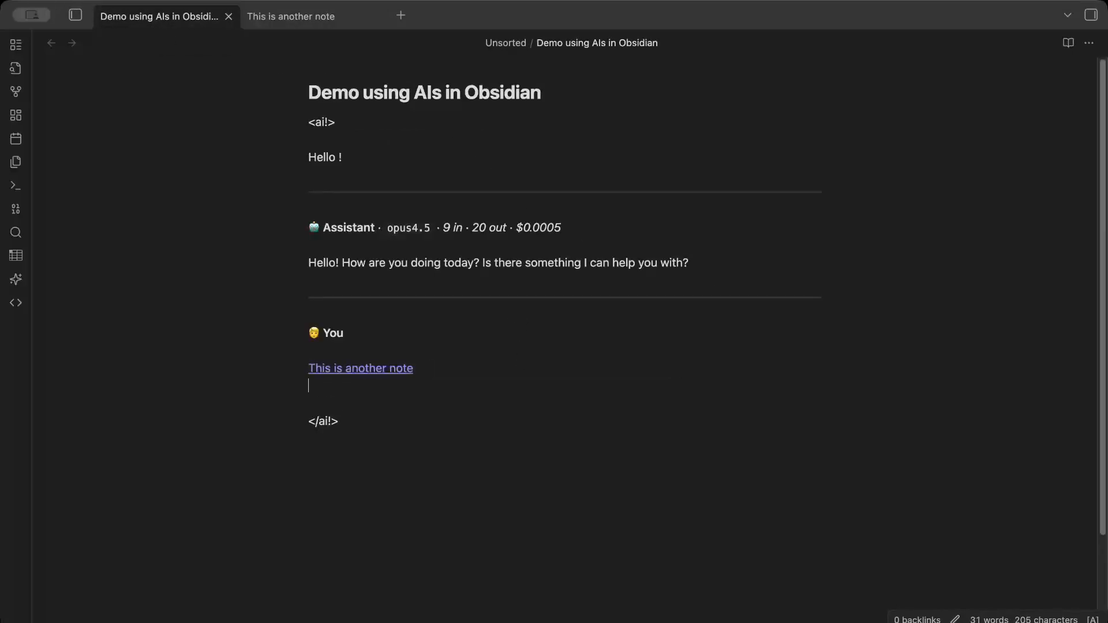
Step: Write the question "Can you tell me what's in this note above?" below the link
key(Return)
text(Can you tel)
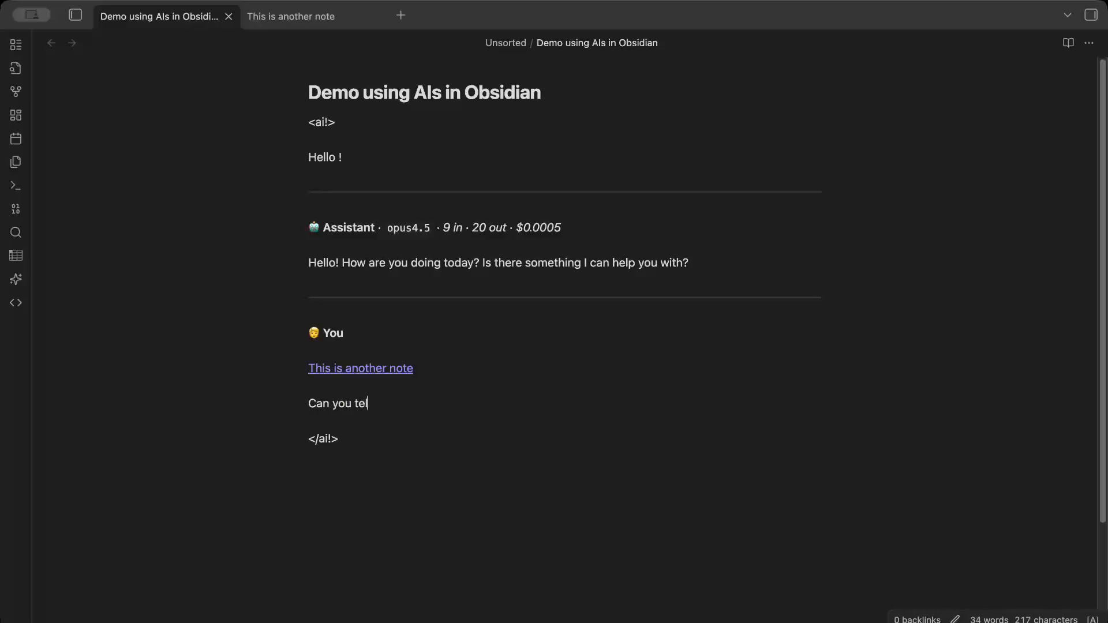
text(l me what)
text('s in thiz)
key(BackSpace)
key(BackSpace)
text(s note abo)
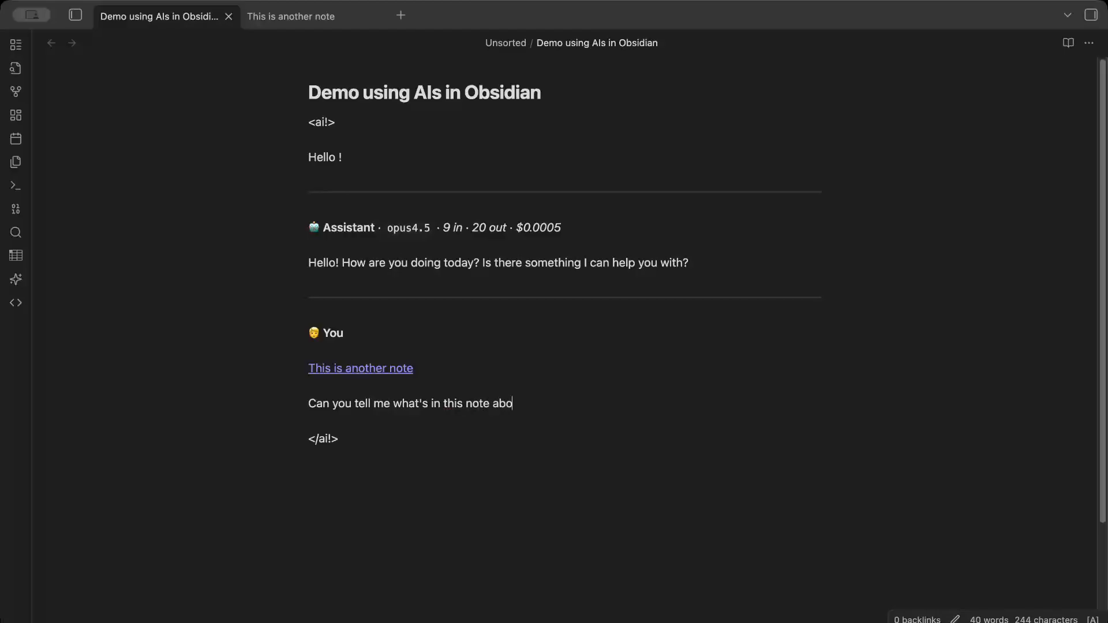
text(ve?)
Step: Insert an Inline AI reply beacon below the question to get an answer
key(Return)
key(Return)
text(/reply)
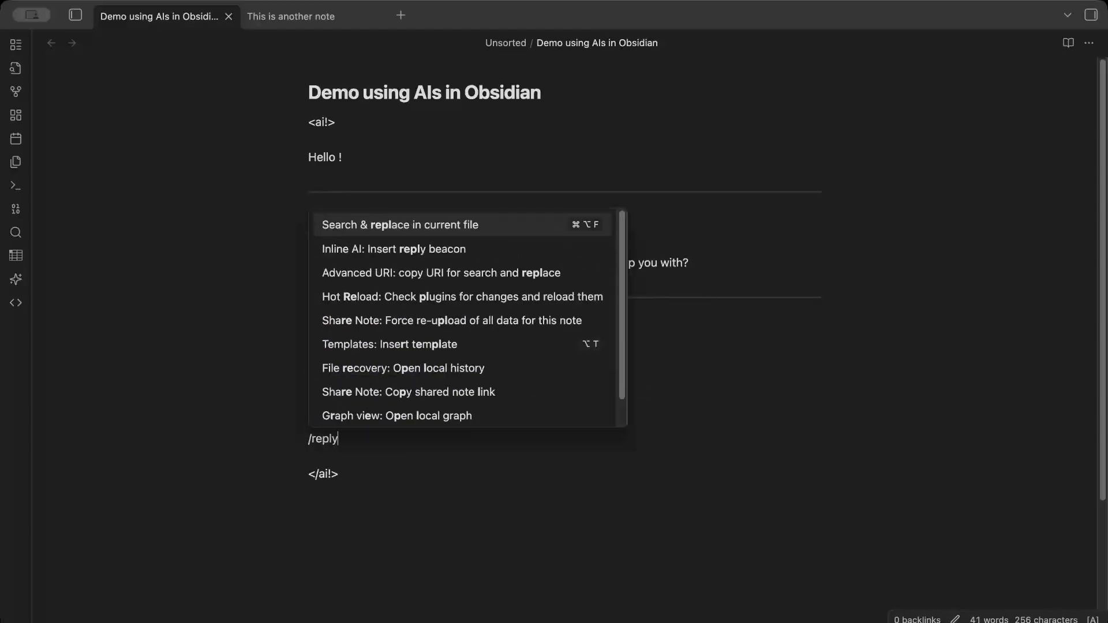
key(Down)
key(Return)
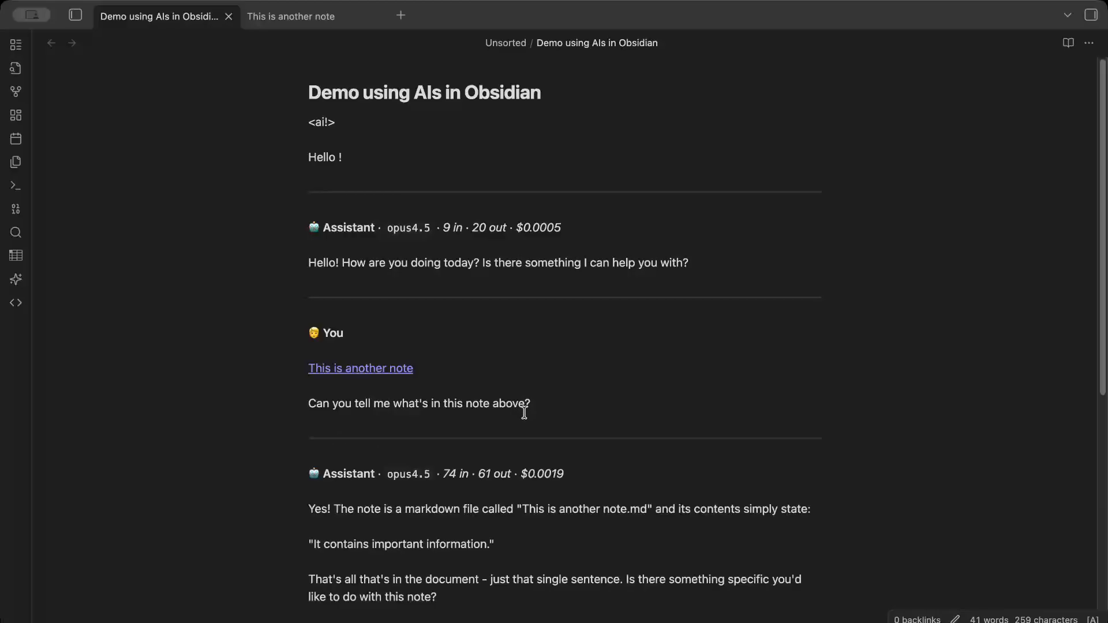
Step: Examine the assistant's answer, especially the sentence it quotes from the linked note
scroll(568, 438, down, 3)
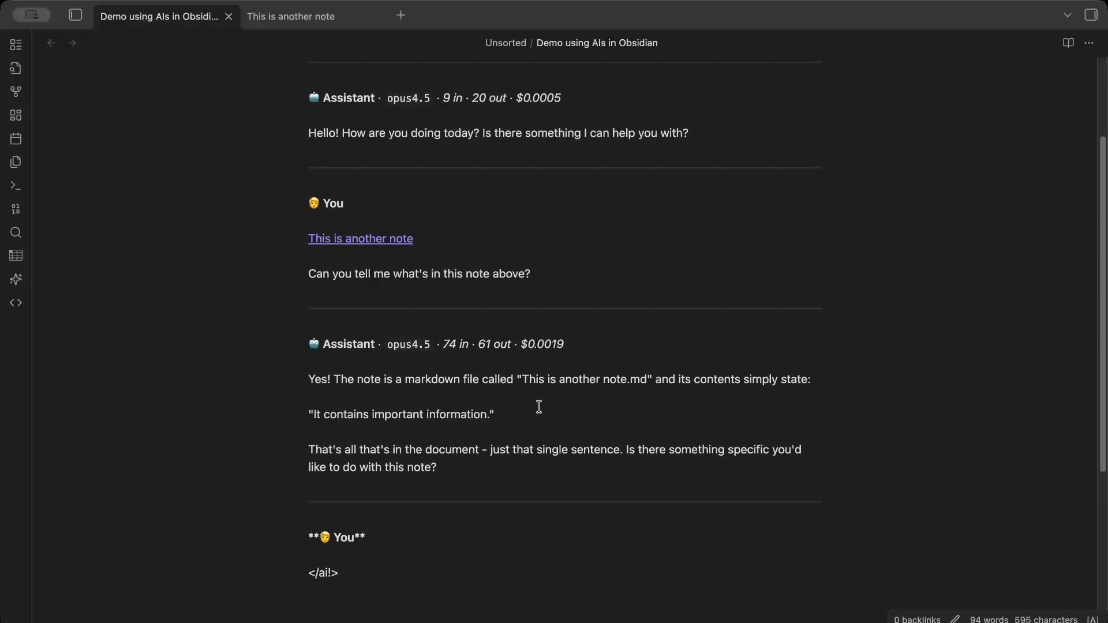
drag(496, 415, 306, 414)
drag(606, 414, 272, 404)
click(629, 420)
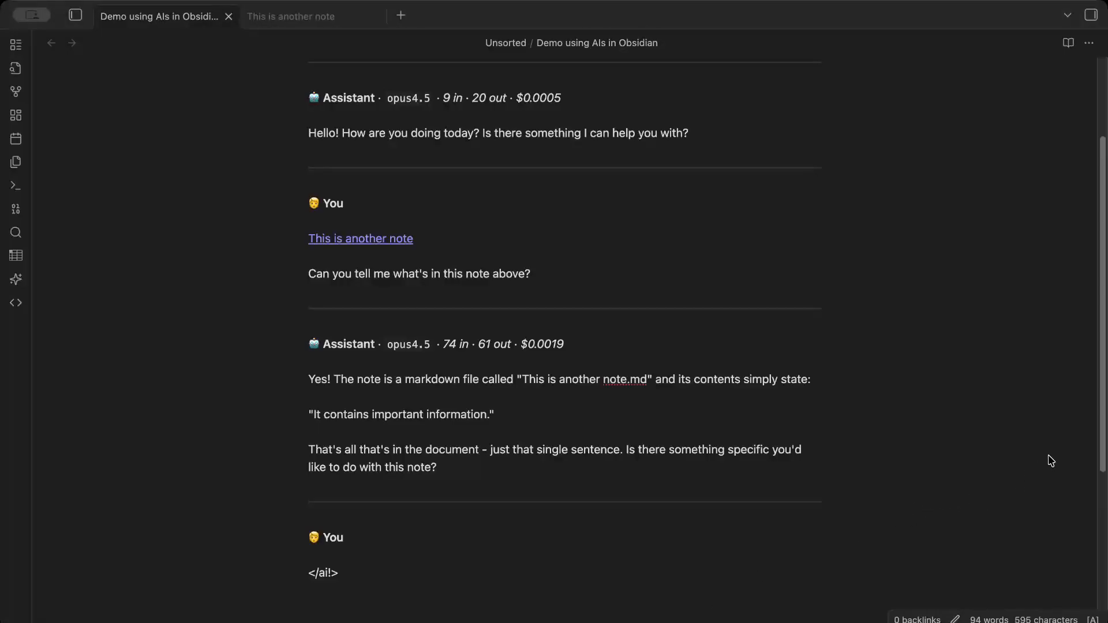
Step: Insert an Inline AI model tag for gemini3.0flash under the last You heading of the chat
click(372, 540)
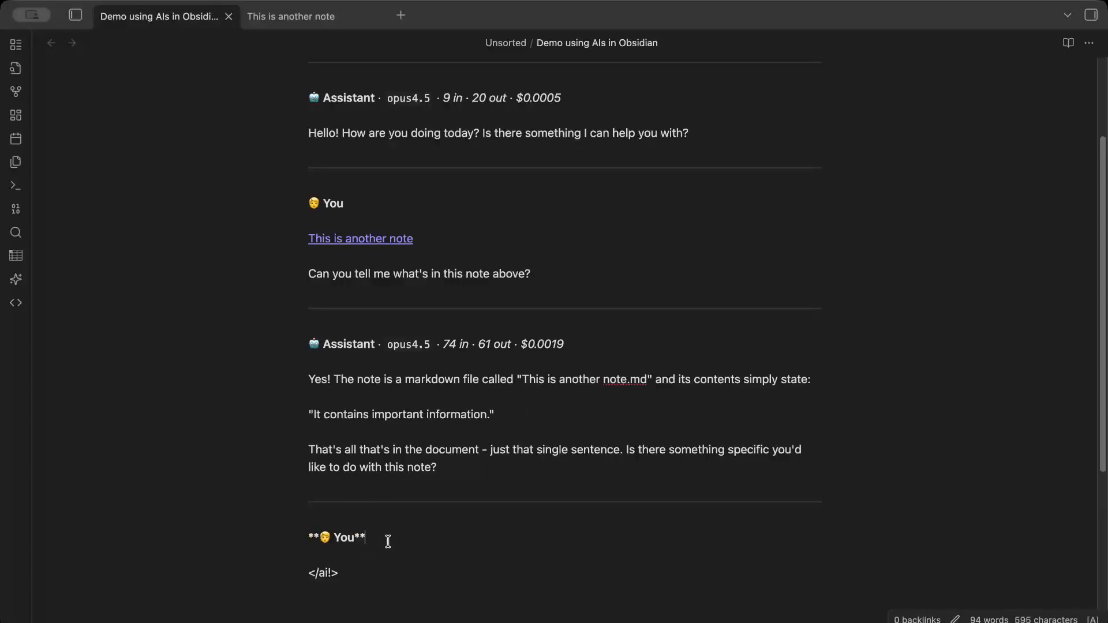
key(Return)
key(Return)
scroll(369, 507, down, 5)
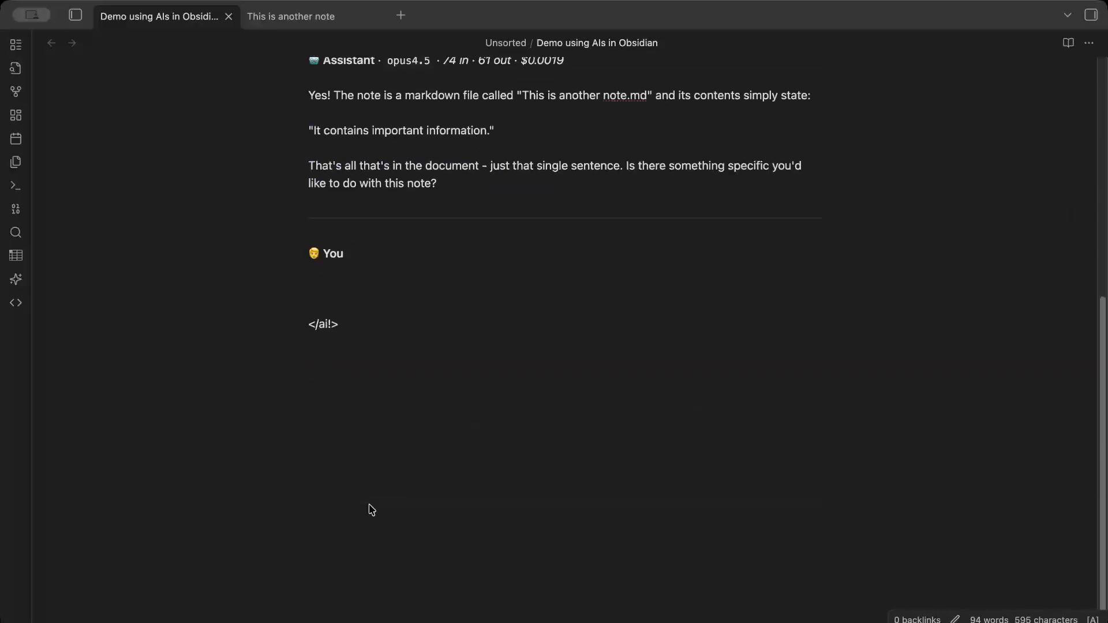
text(/model)
key(Return)
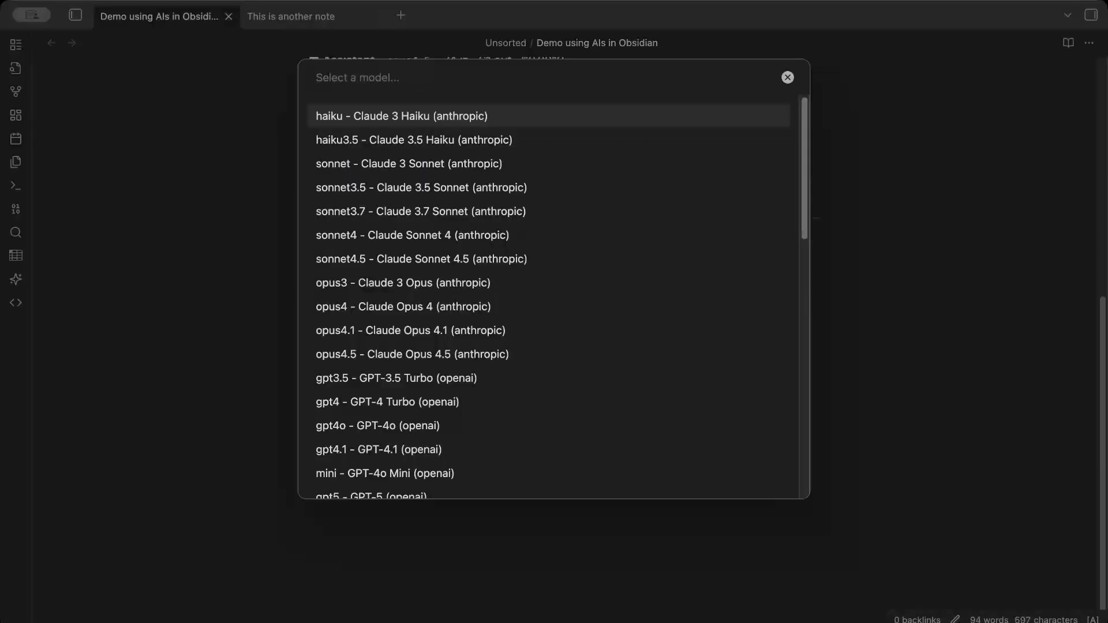
text(gemini)
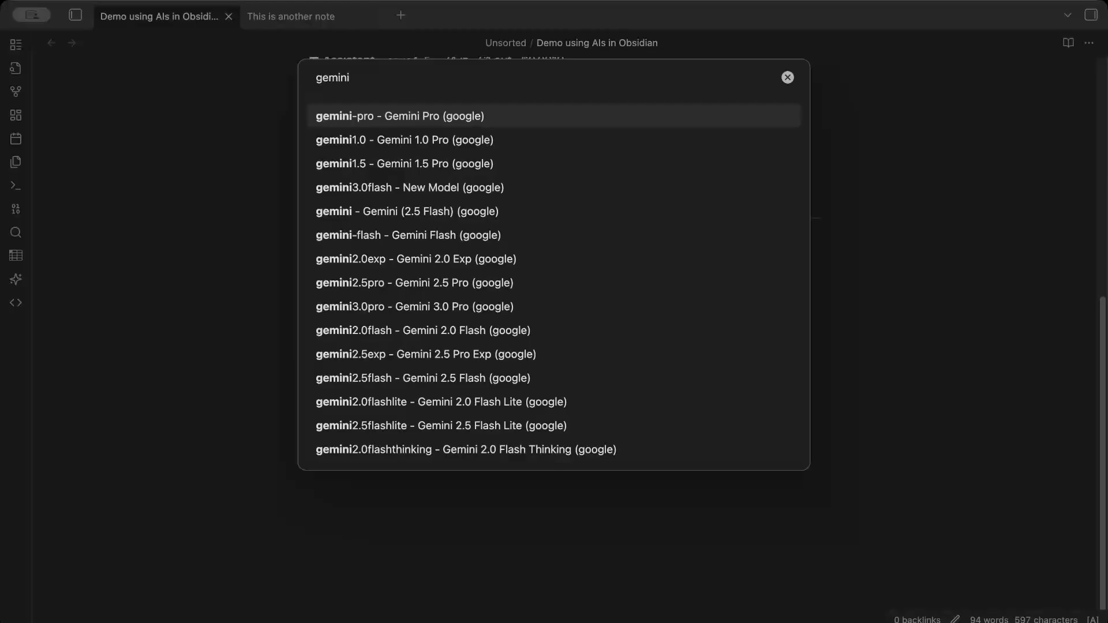
key(Down)
key(Down)
key(Down)
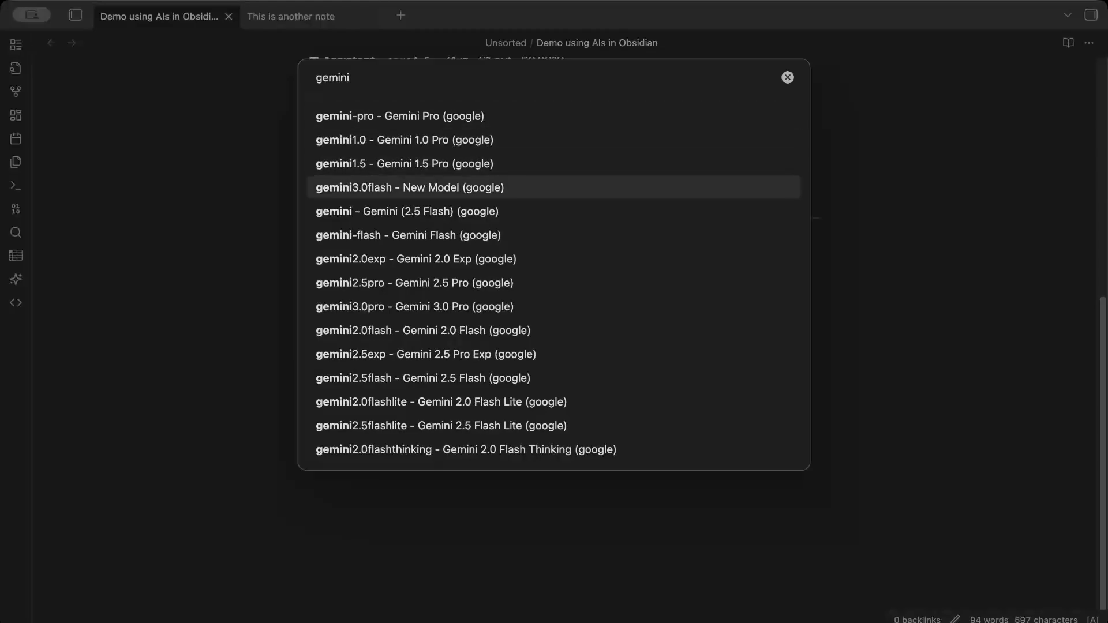
key(Return)
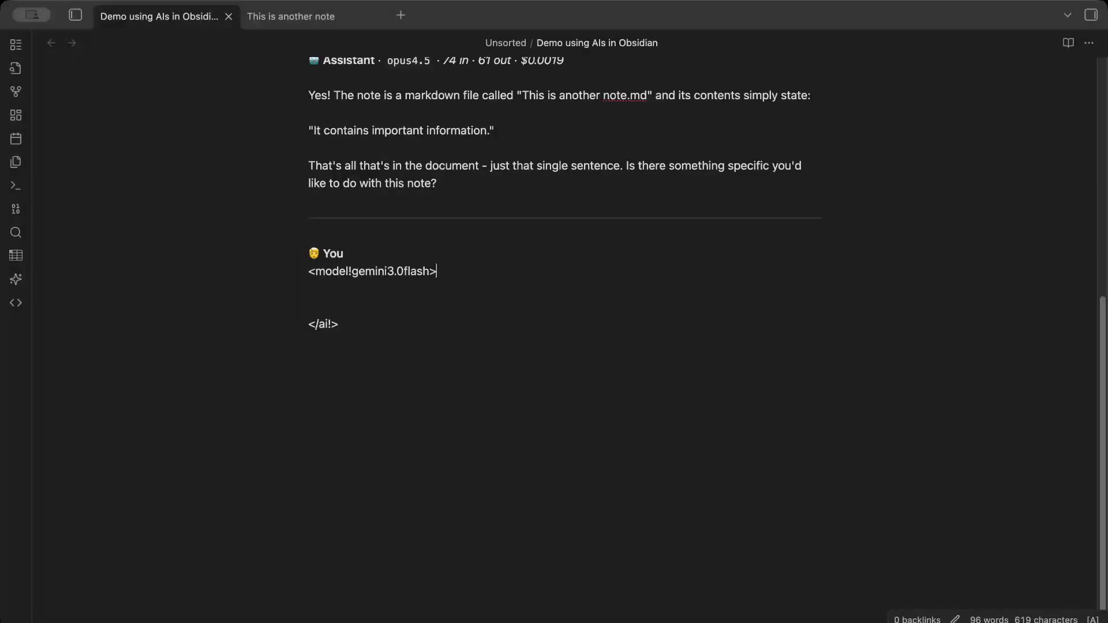
Step: Write the question "Which model are you?" below the model tag and insert an Inline AI reply beacon under it
key(Return)
key(Return)
text(Which )
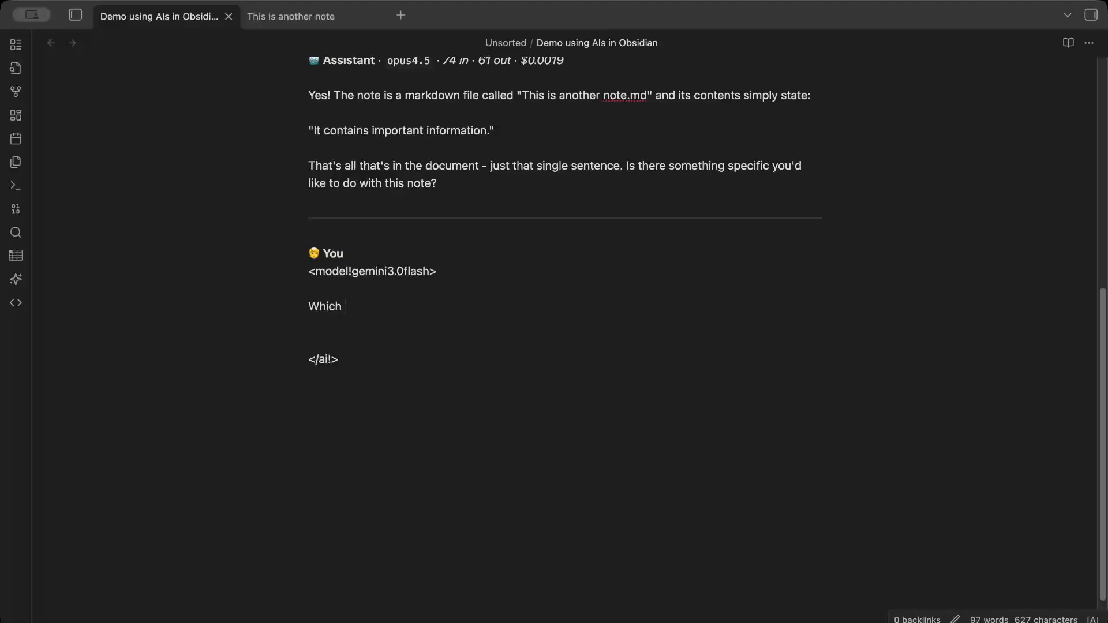
text(model are you?)
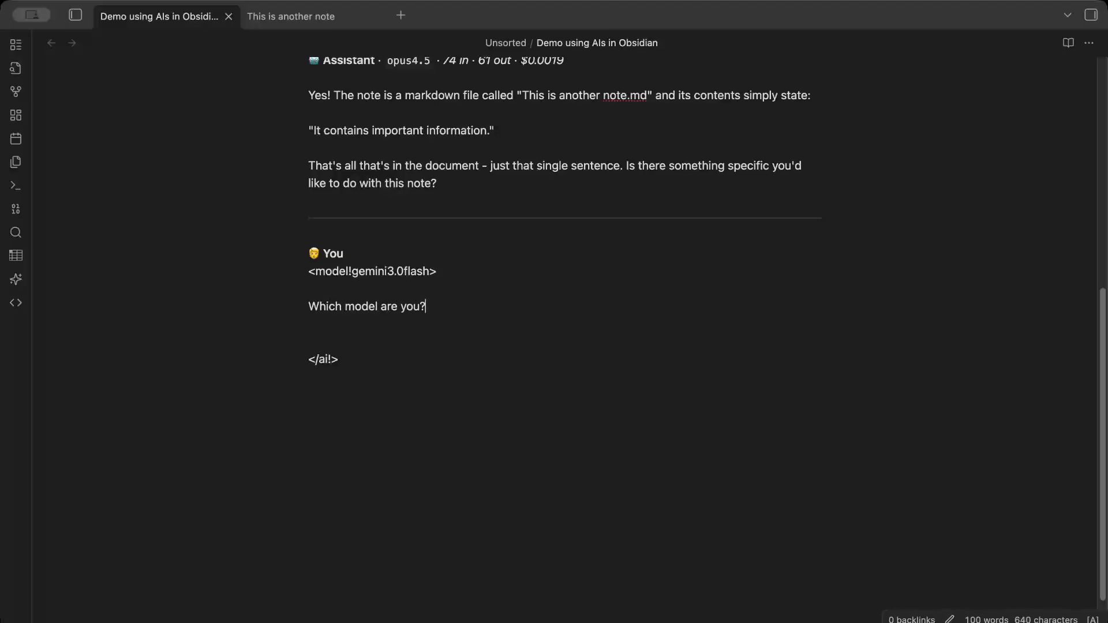
key(Return)
text(/reply)
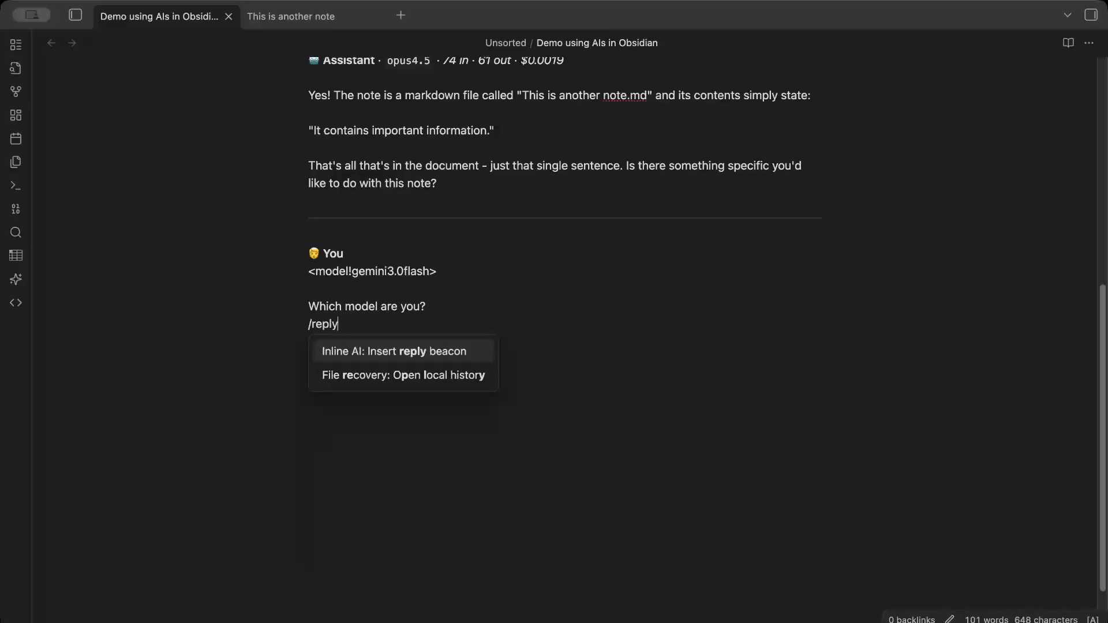
key(Return)
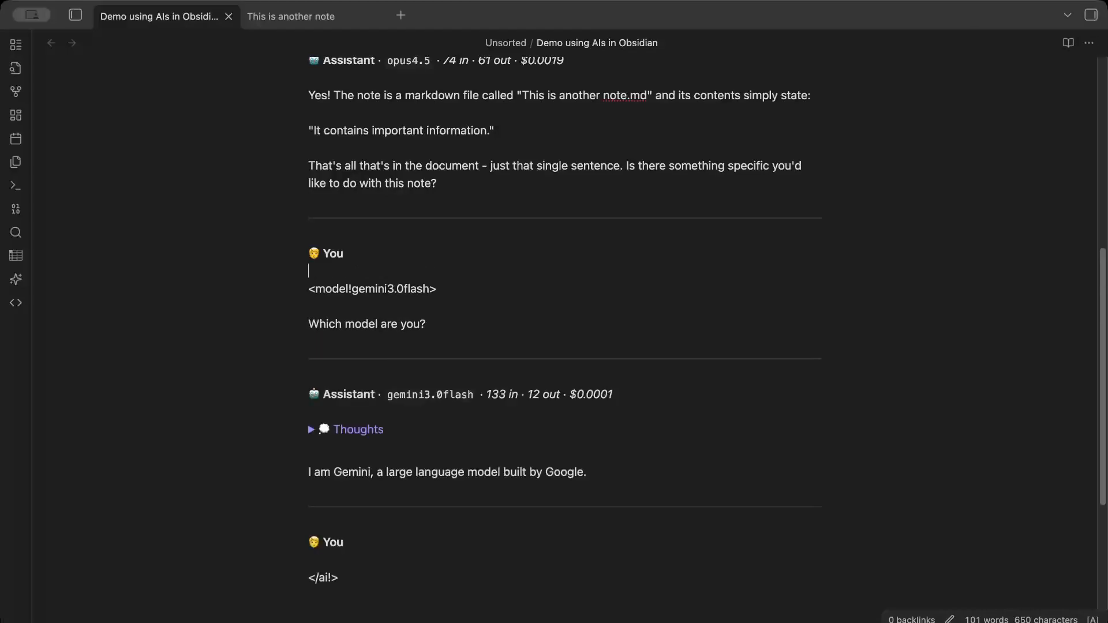
Step: Examine the assistant's answer about its identity and the model name in the reply's heading
scroll(384, 572, down, 1)
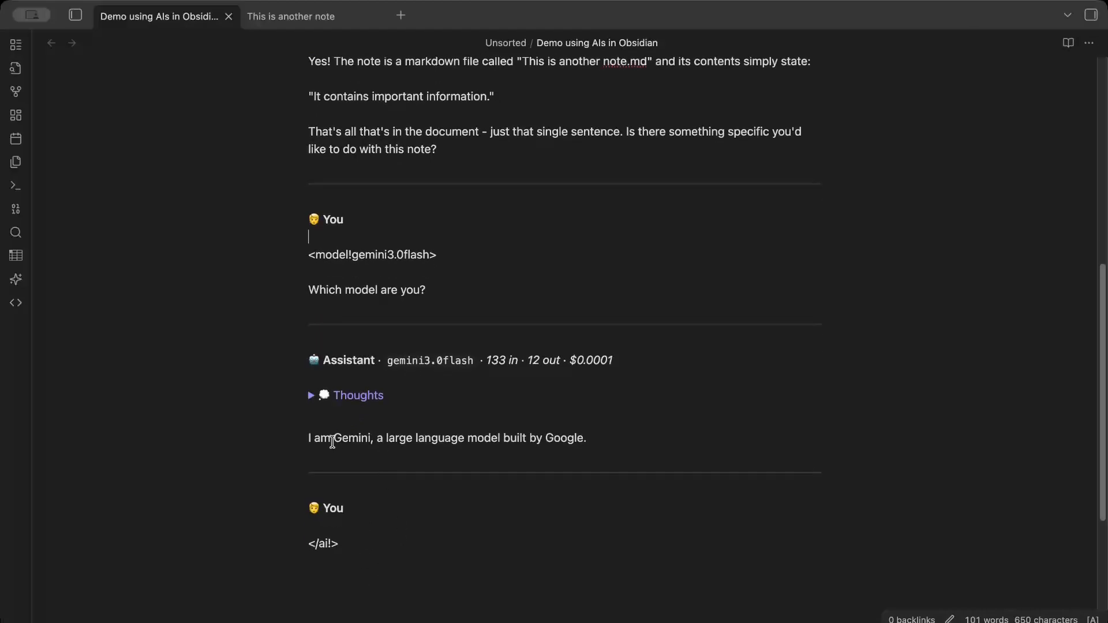
drag(333, 439, 556, 439)
click(556, 441)
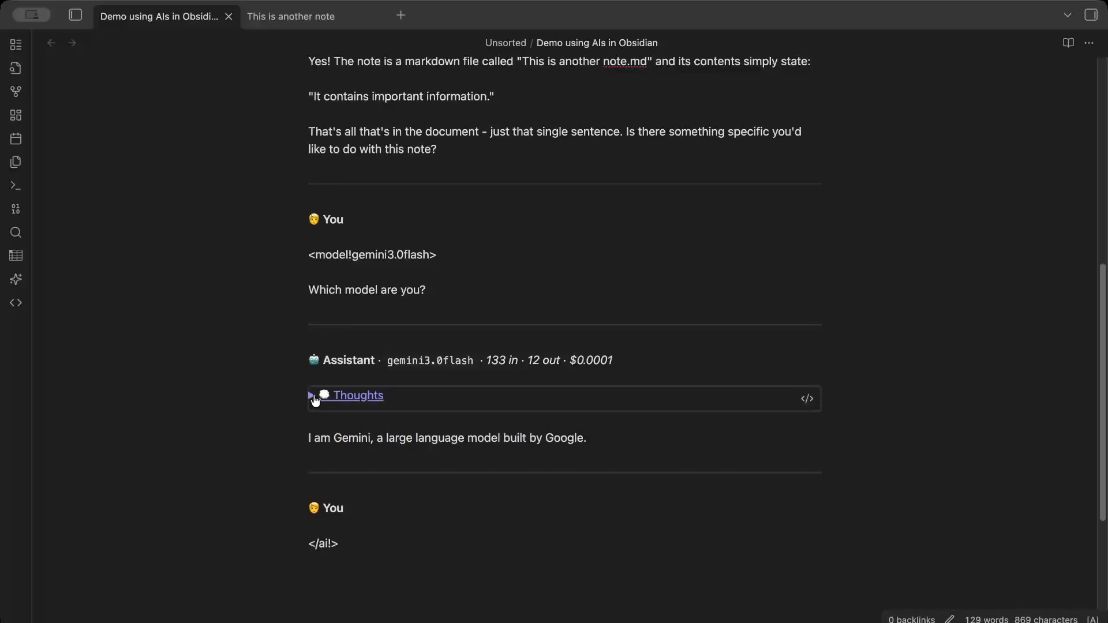
scroll(394, 402, down, 1)
scroll(394, 403, down, 4)
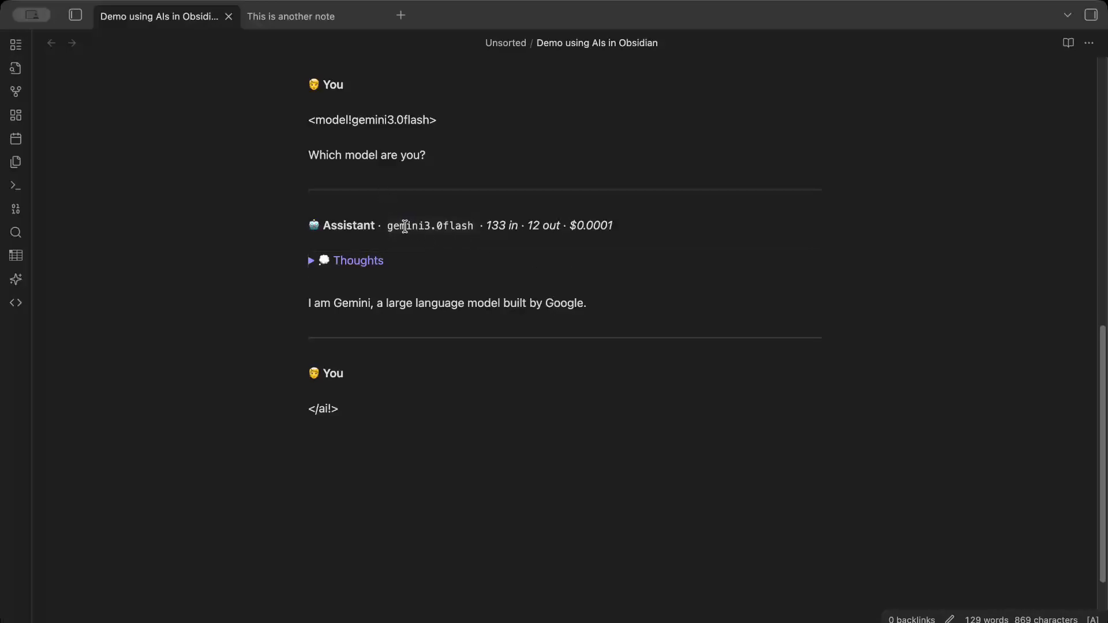
drag(401, 226, 461, 230)
click(461, 229)
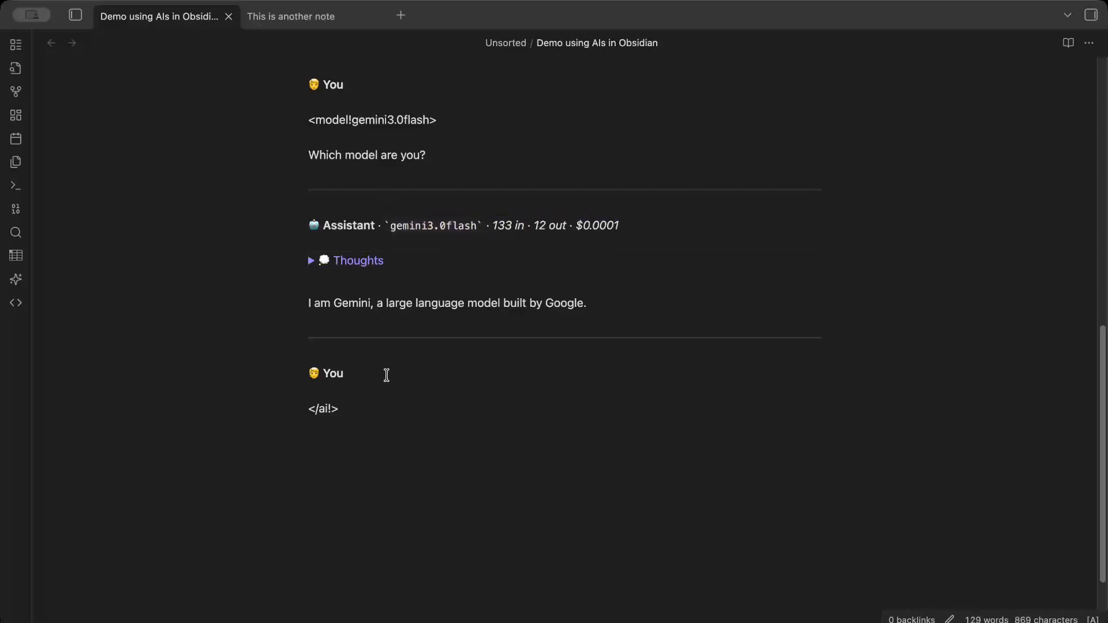
Step: Insert an Inline AI model tag for opus4.5 under the new You heading after the Gemini reply
click(362, 391)
scroll(508, 309, down, 1)
key(Return)
key(Return)
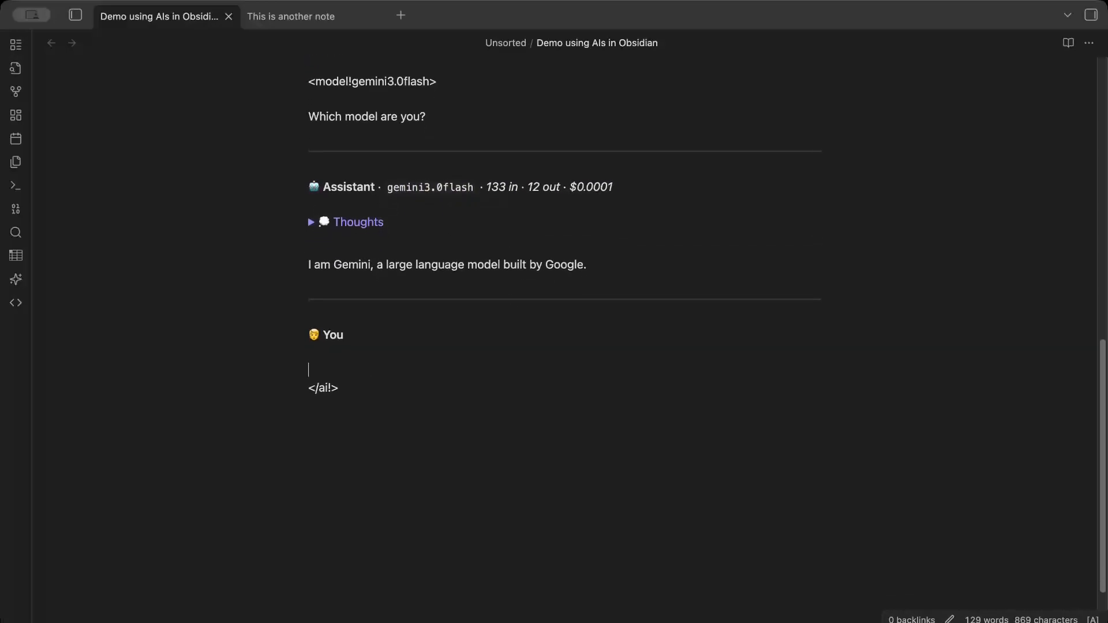
key(Up)
text(/model)
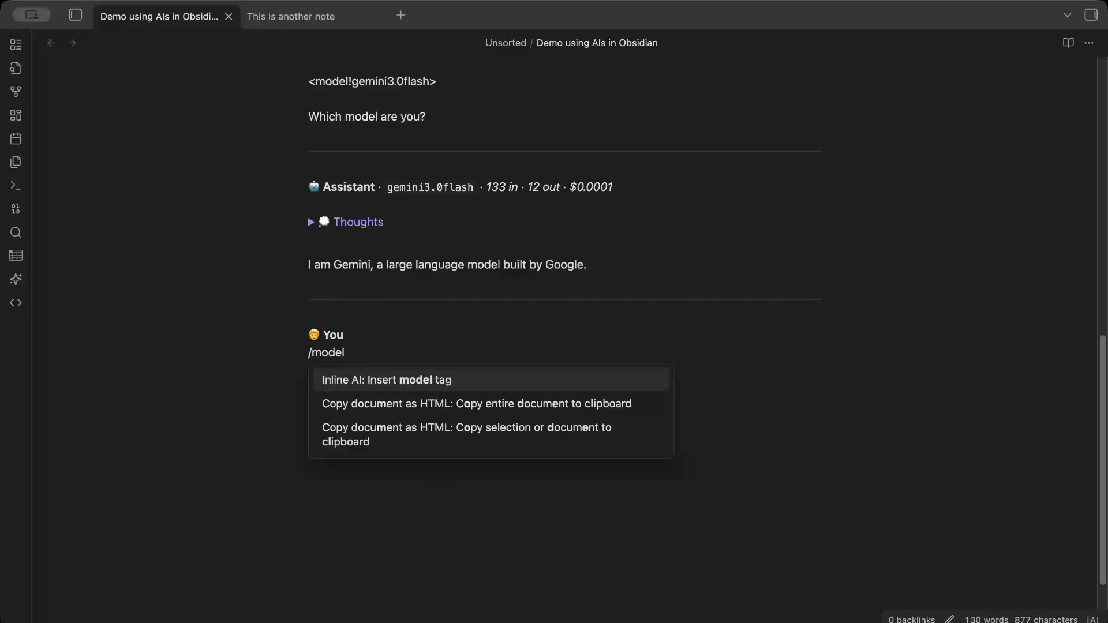
key(Return)
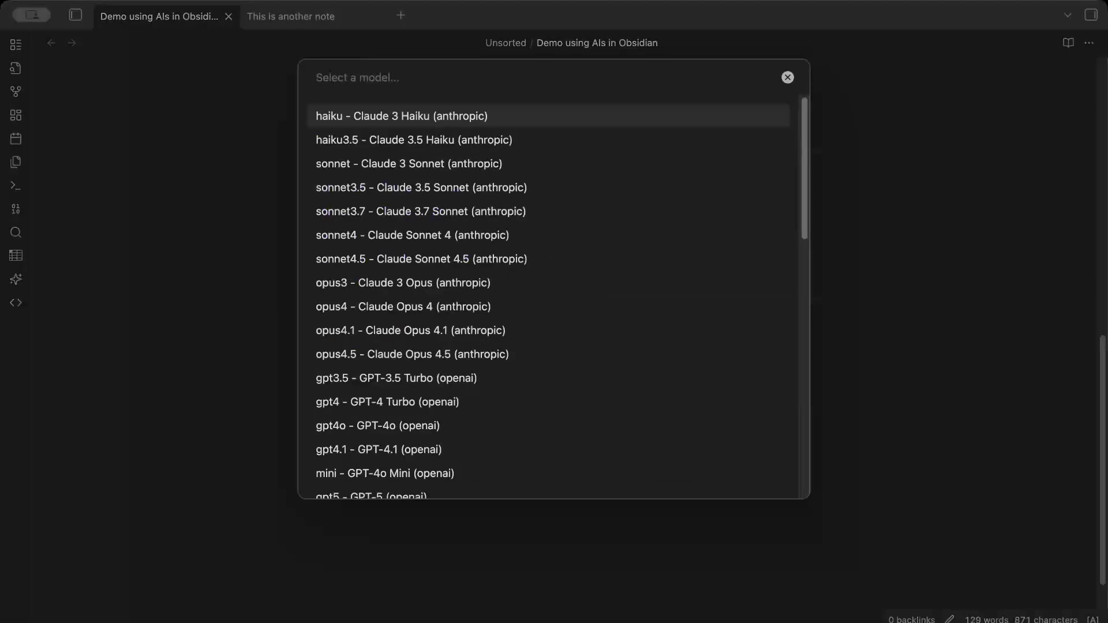
text(opu)
key(Down)
key(Down)
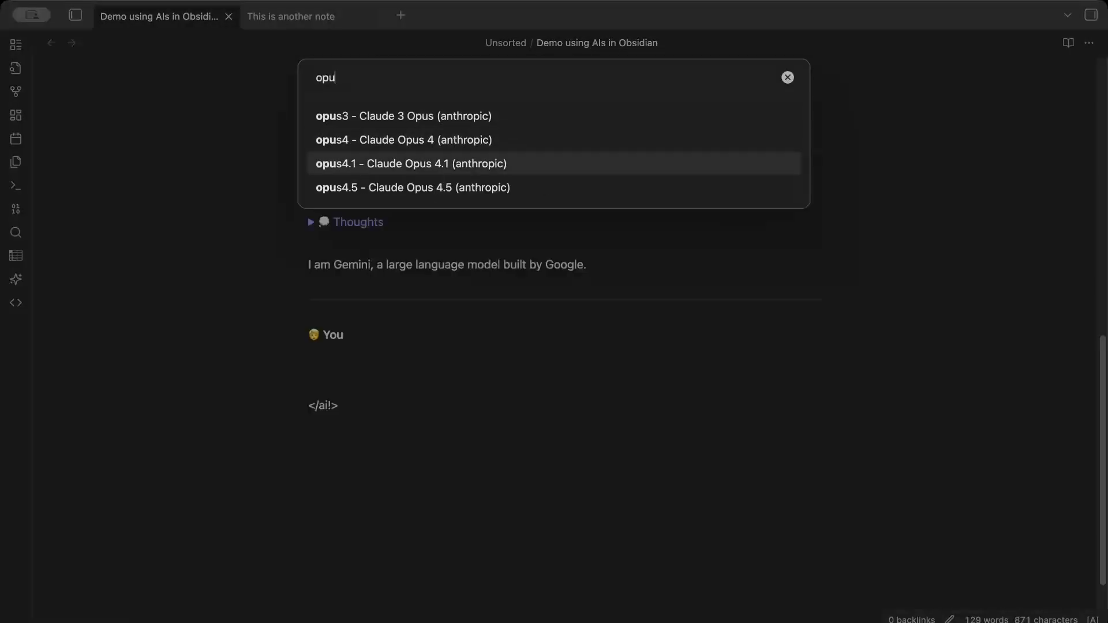
key(Down)
key(Return)
Step: Add a think tag on the line below the opus4.5 model tag, followed by a blank line
key(Return)
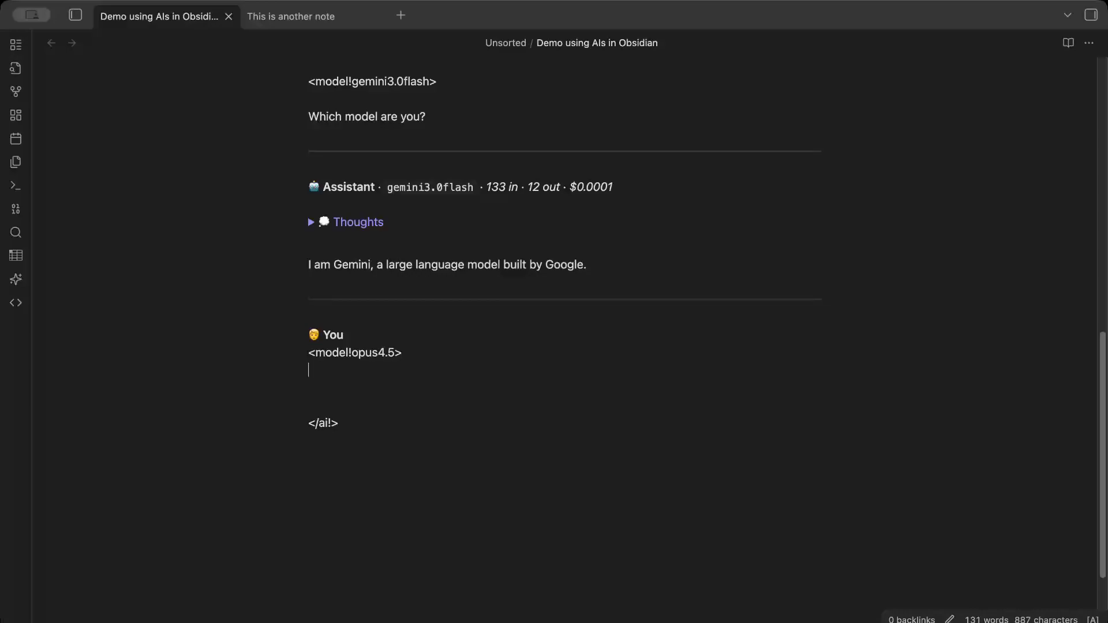
text(/think)
key(Return)
key(Return)
key(Return)
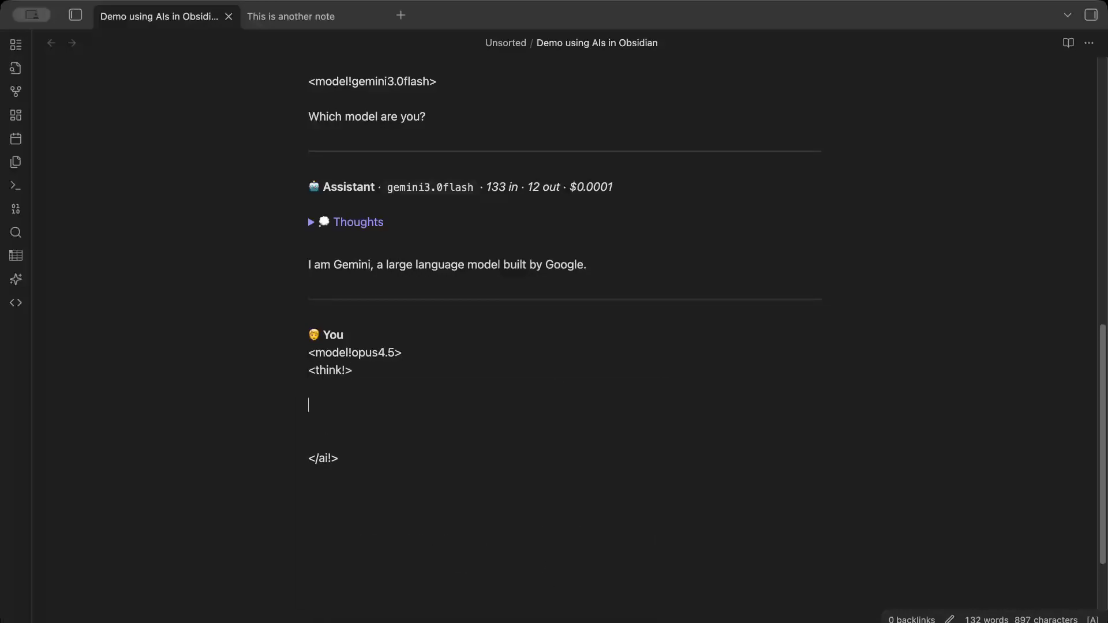
Step: Write the prompt "Give me a difficult riddle. Think carefully about it." and insert an Inline AI reply beacon below it
text(Give me a difficult )
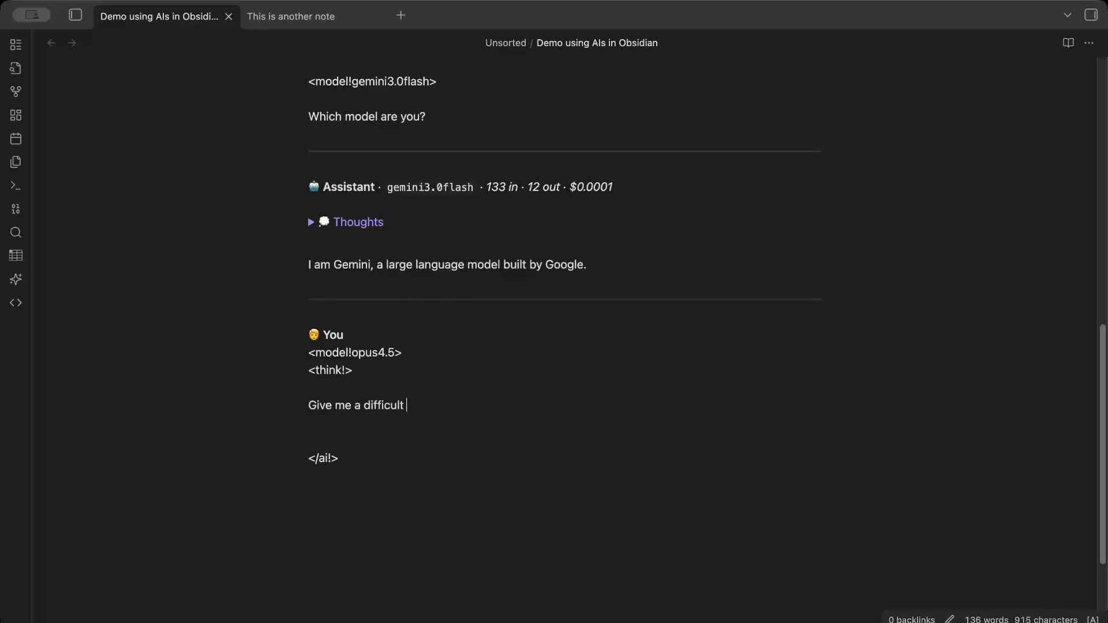
text(riddle. Think carefully about it.)
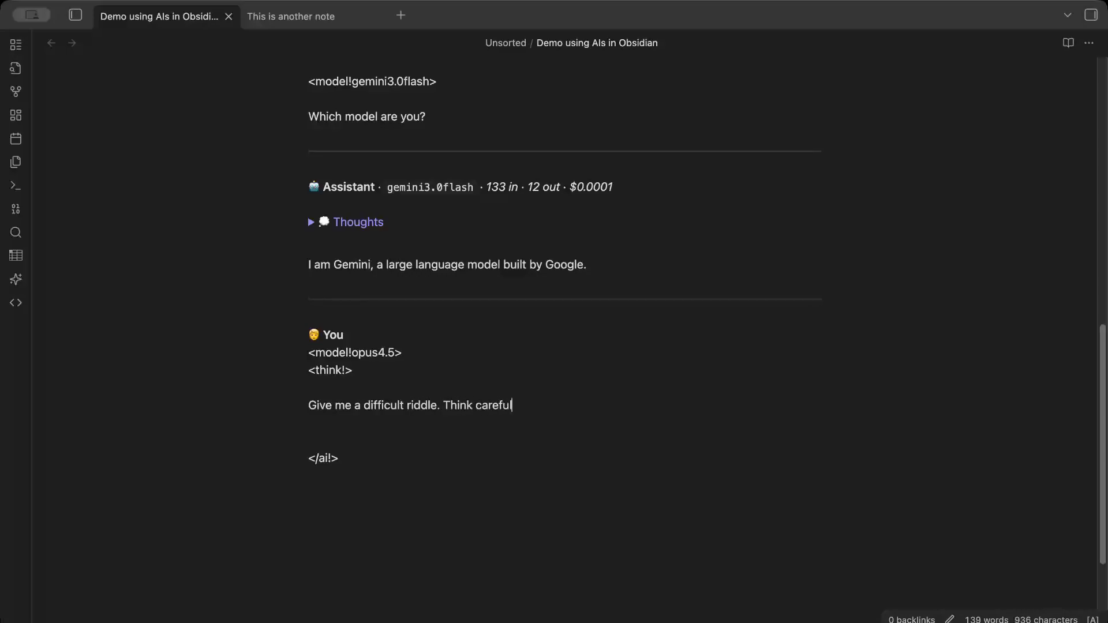
key(Return)
key(Return)
text(/reply)
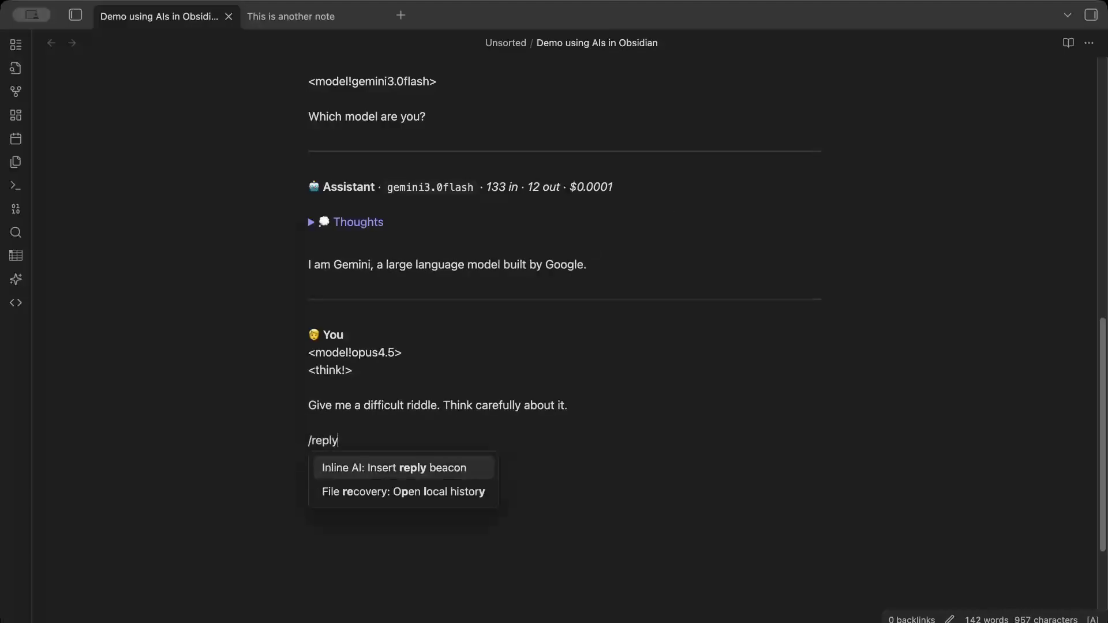
key(Return)
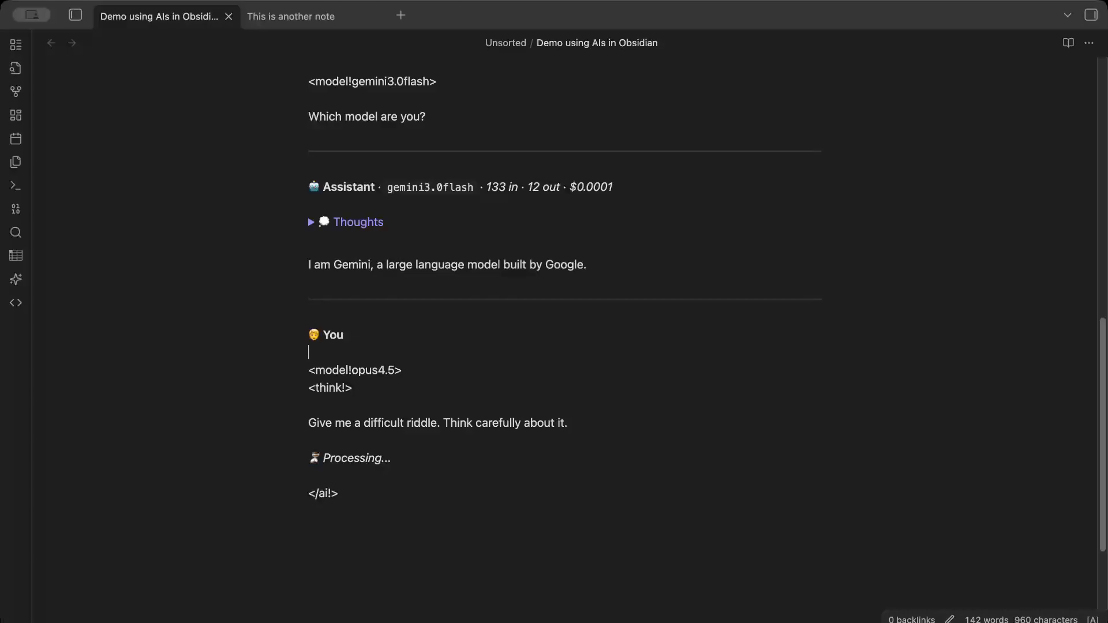
Step: Review the riddle reply, expanding its Thoughts section to read the model's reasoning and collapsing it again
scroll(635, 341, down, 3)
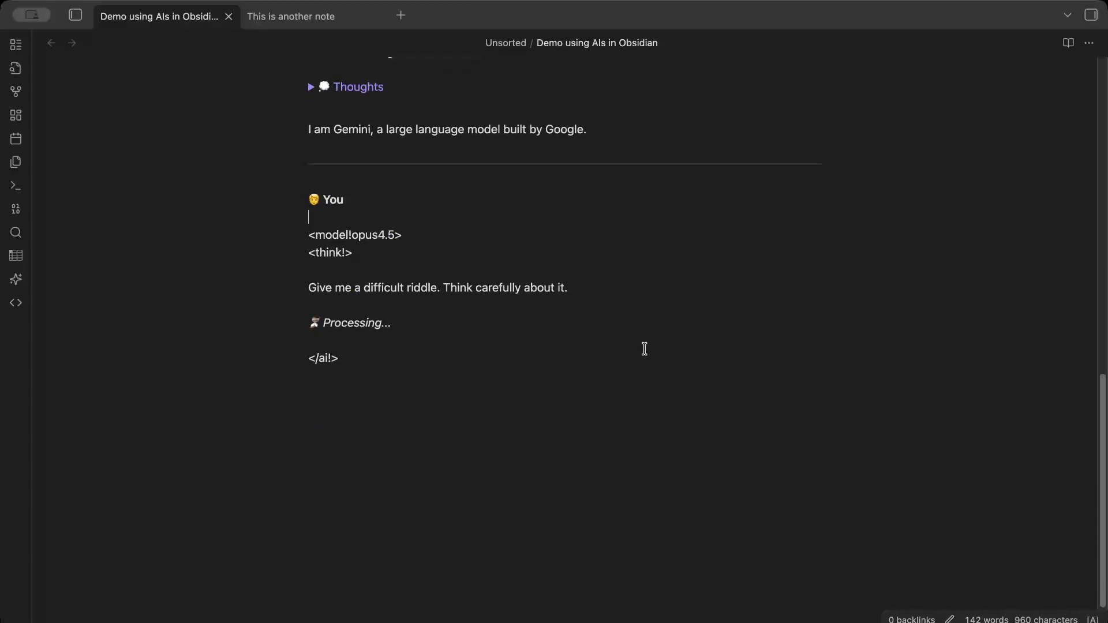
scroll(703, 264, down, 6)
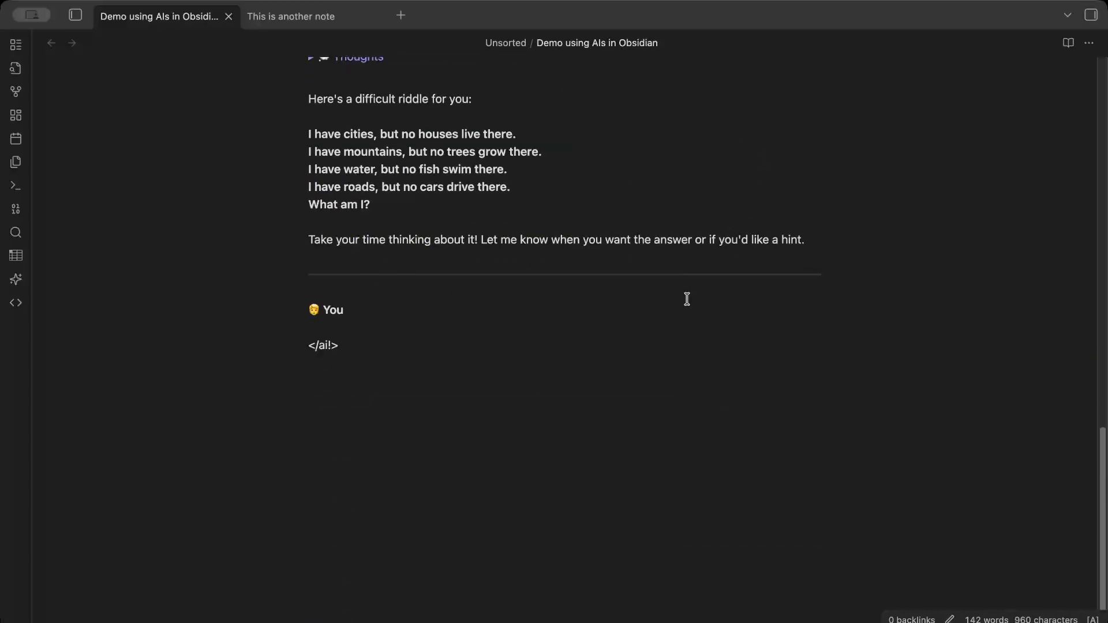
scroll(687, 298, up, 3)
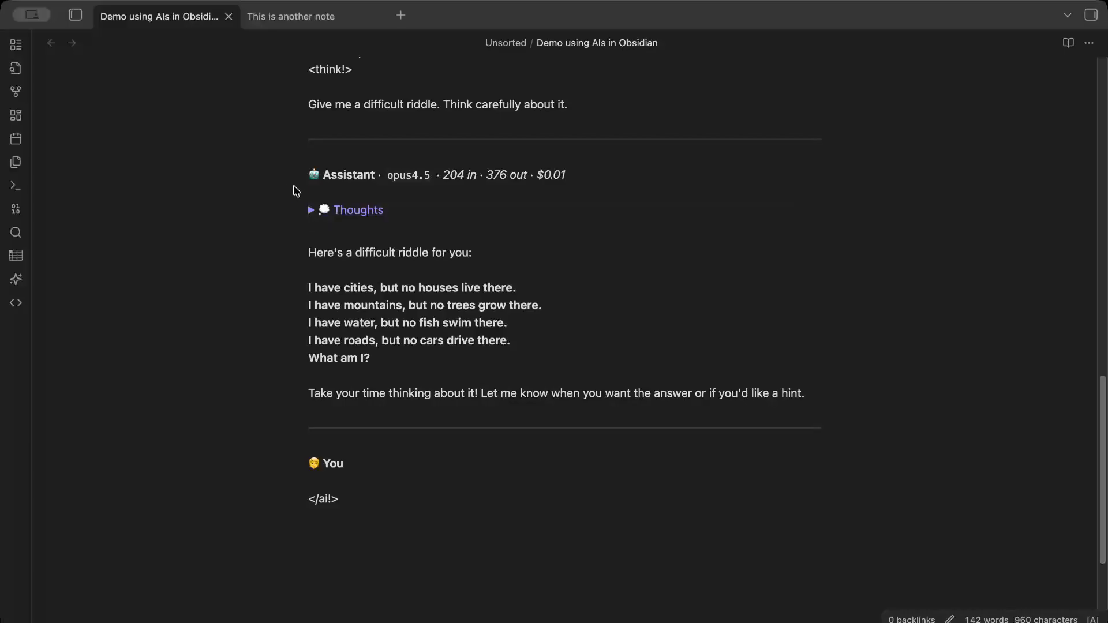
click(312, 211)
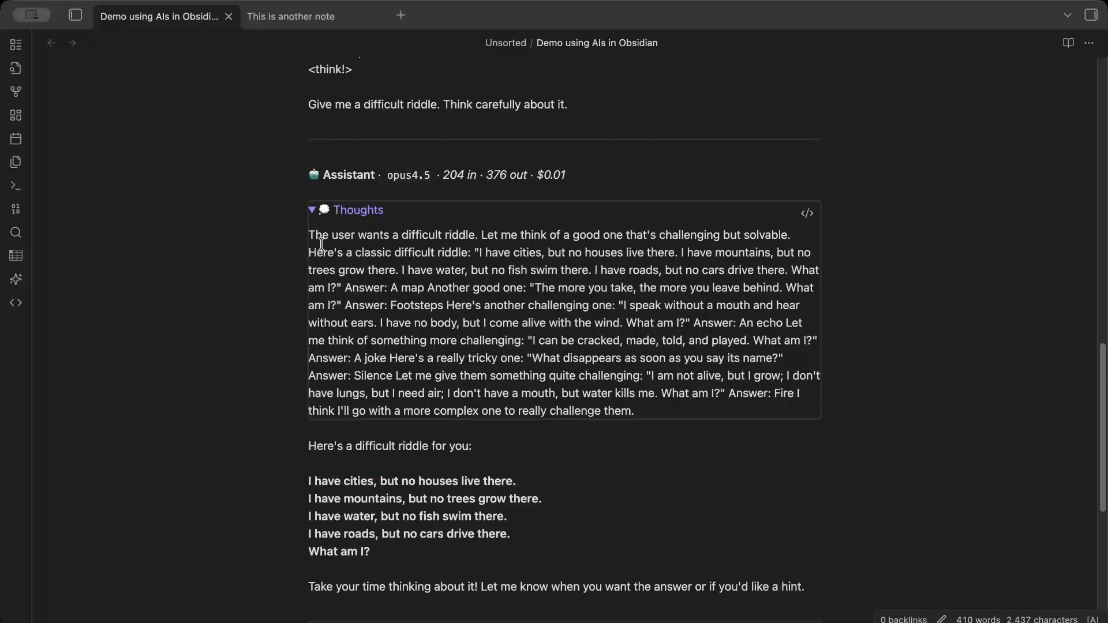
drag(316, 230, 495, 290)
click(522, 280)
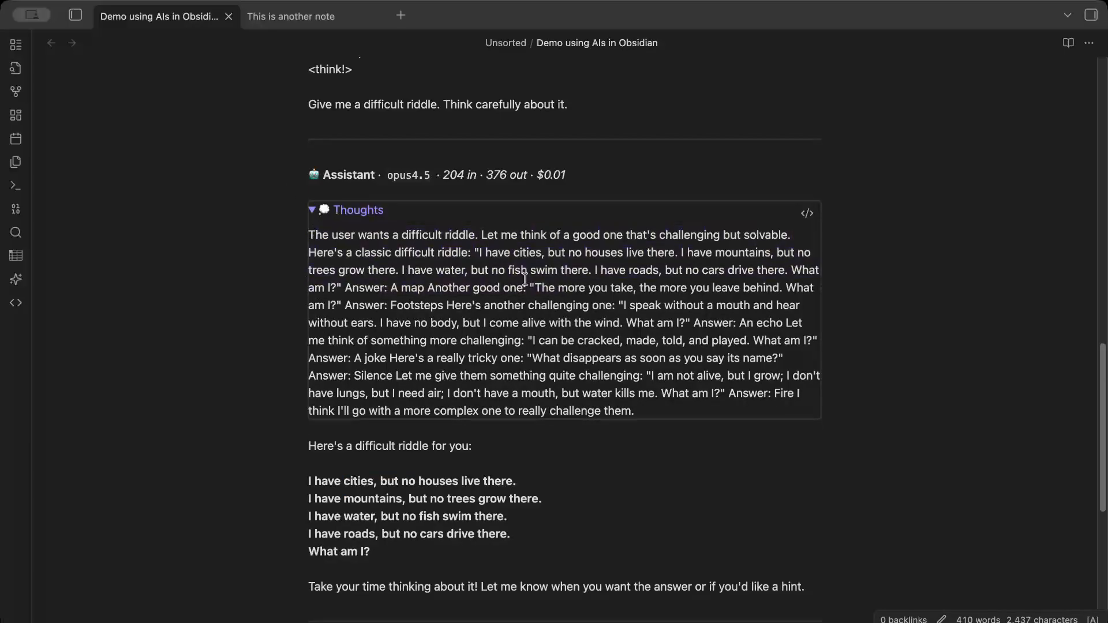
click(315, 211)
Step: Insert an Inline AI tools tag with the obsidian toolset under the last You heading, leaving blank lines below it for a prompt
scroll(407, 444, down, 1)
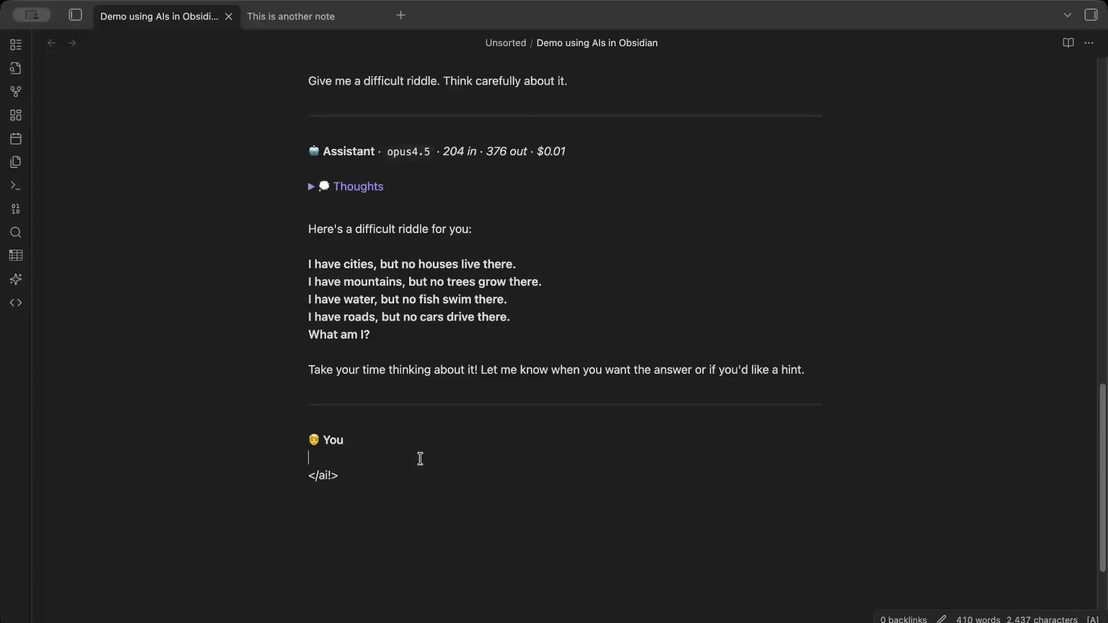
text(/too)
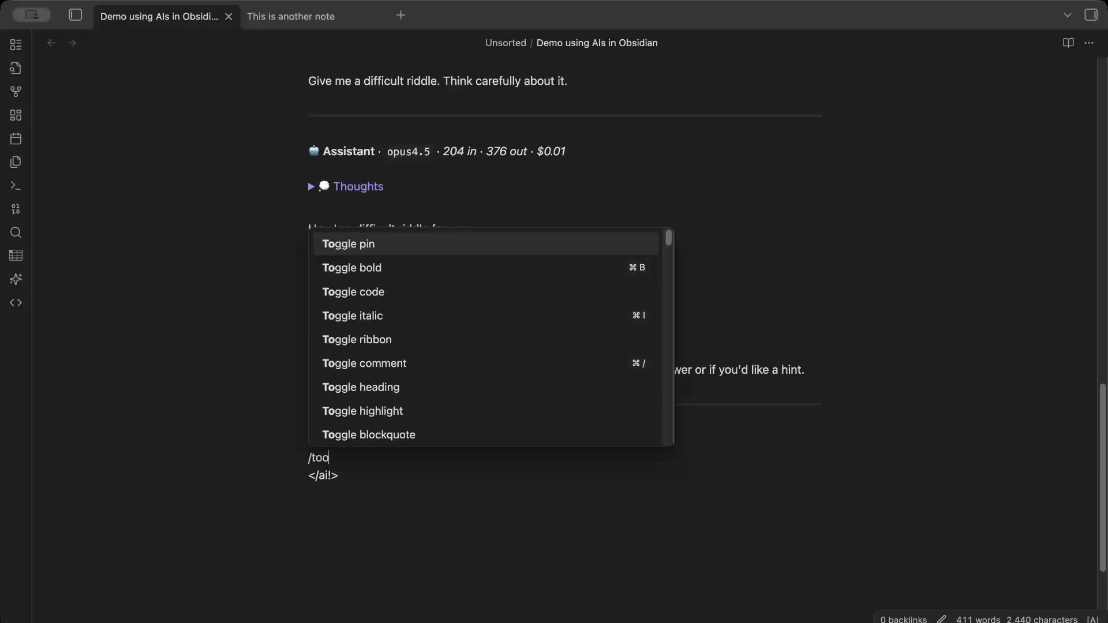
text(ol)
key(BackSpace)
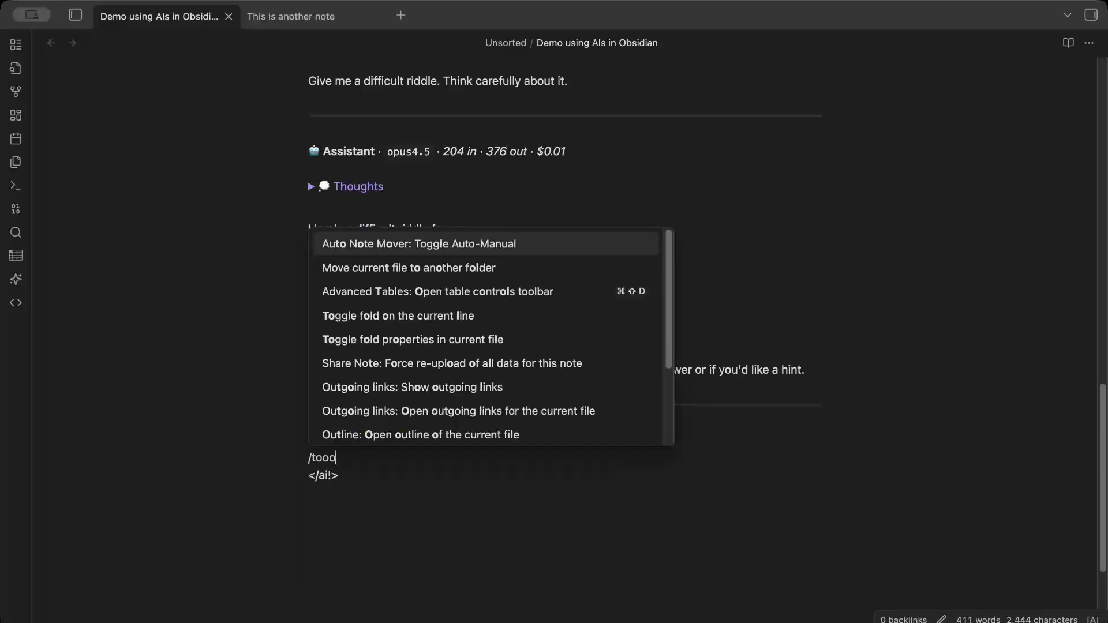
key(BackSpace)
text(ls)
key(Return)
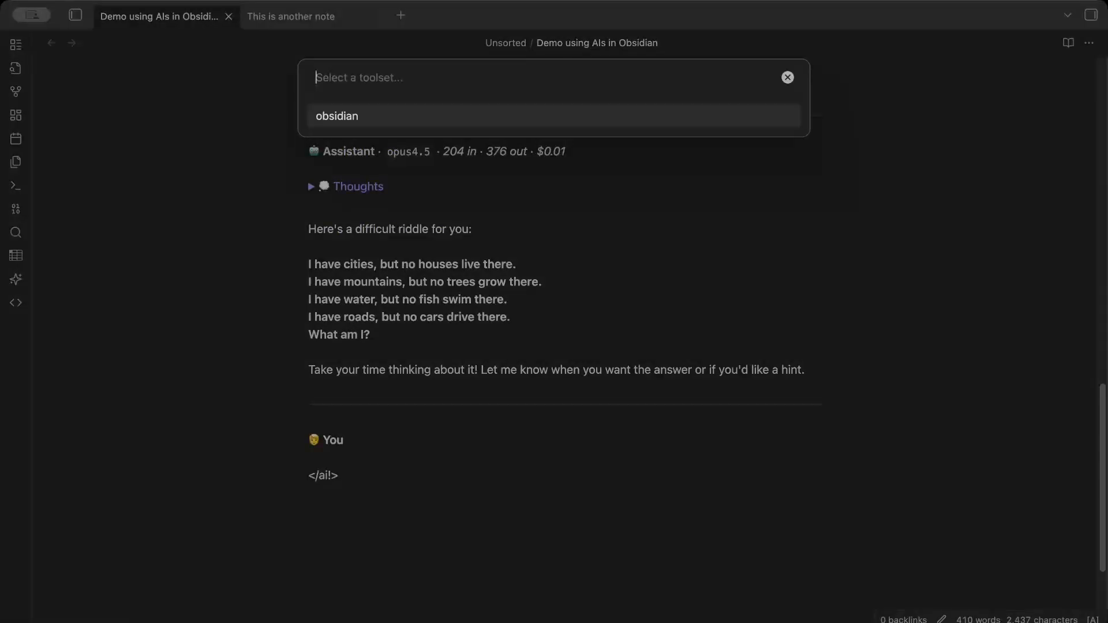
key(Return)
scroll(416, 455, down, 2)
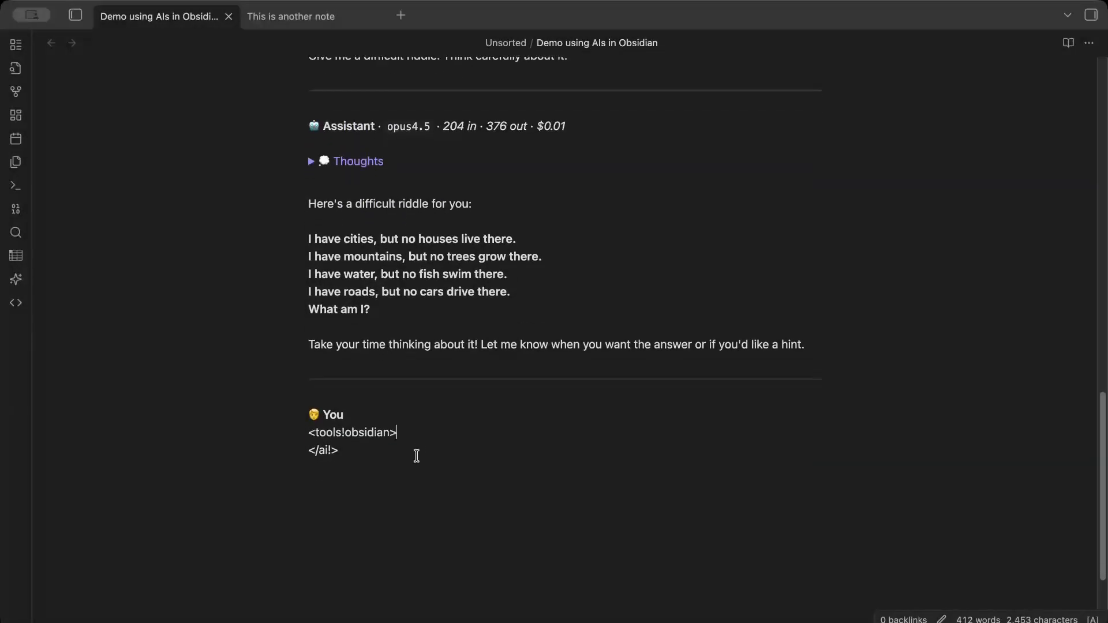
key(Return)
key(Return)
key(Return)
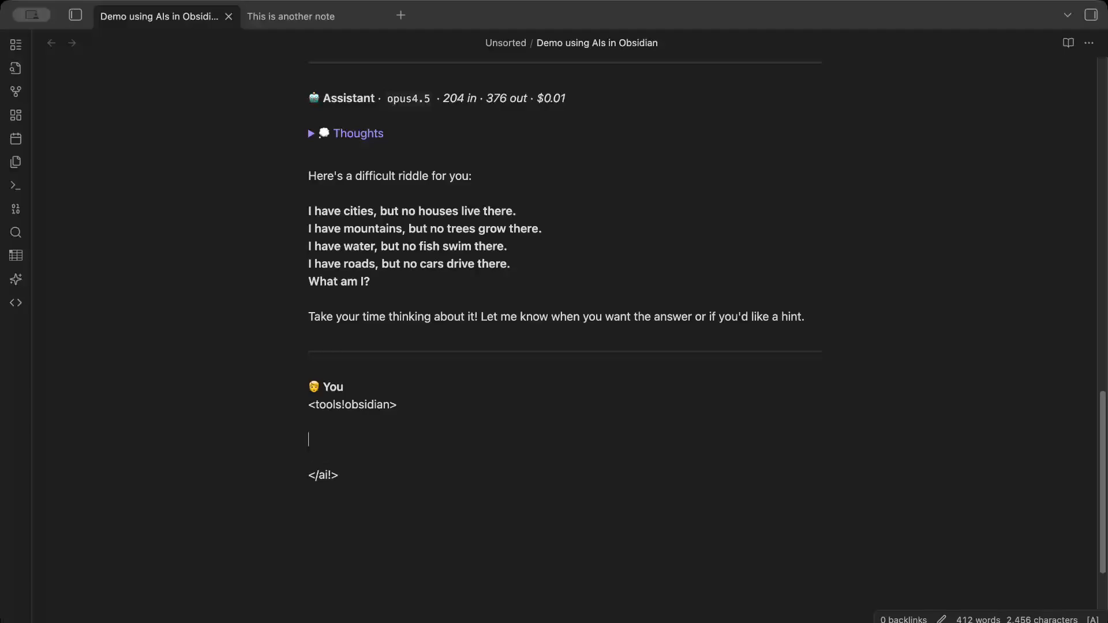
Step: Write the prompt "Can you test the obsidian tools by opening the note called "This is another note"" under the obsidian tools tag
text(Can you )
text(ch)
key(BackSpace)
key(BackSpace)
key(BackSpace)
text(test the obss)
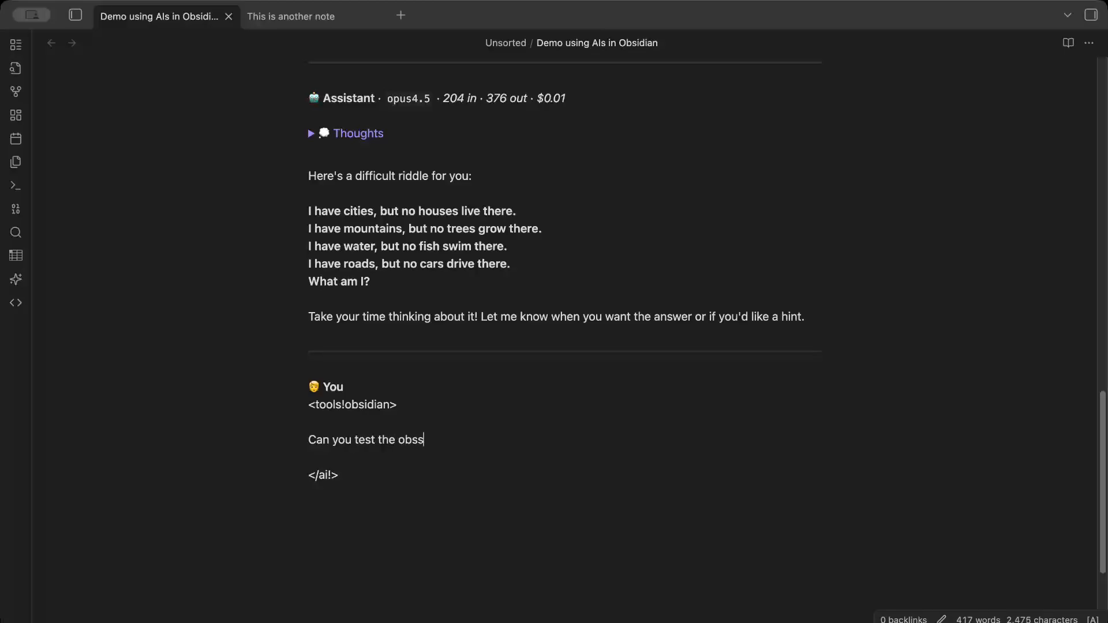
key(BackSpace)
text(idian tools by opening the )
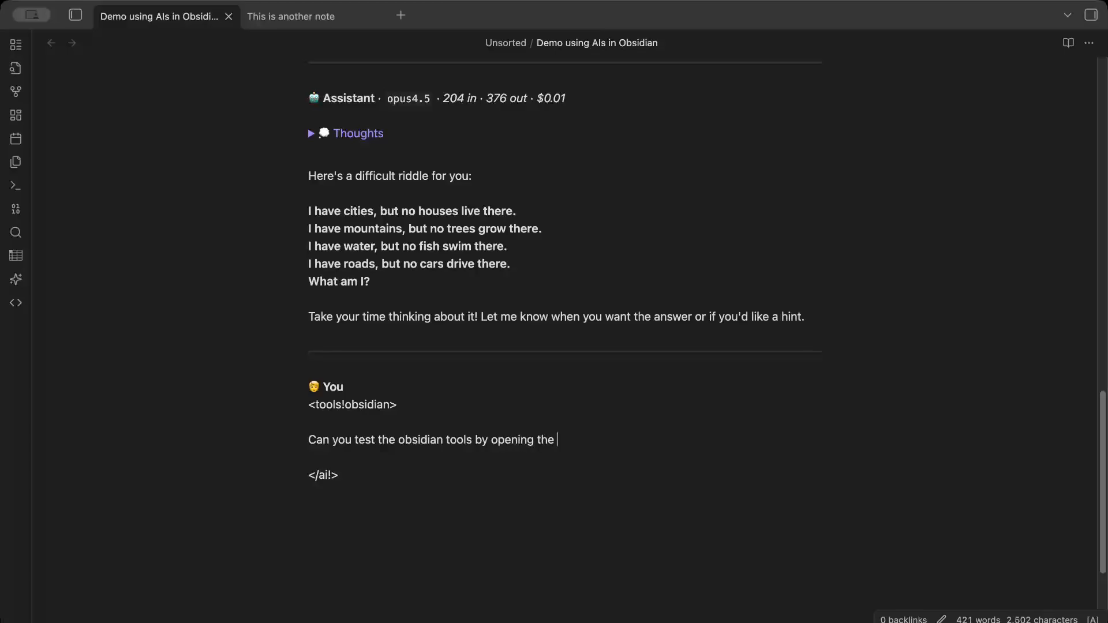
text(note called "This is anoteh)
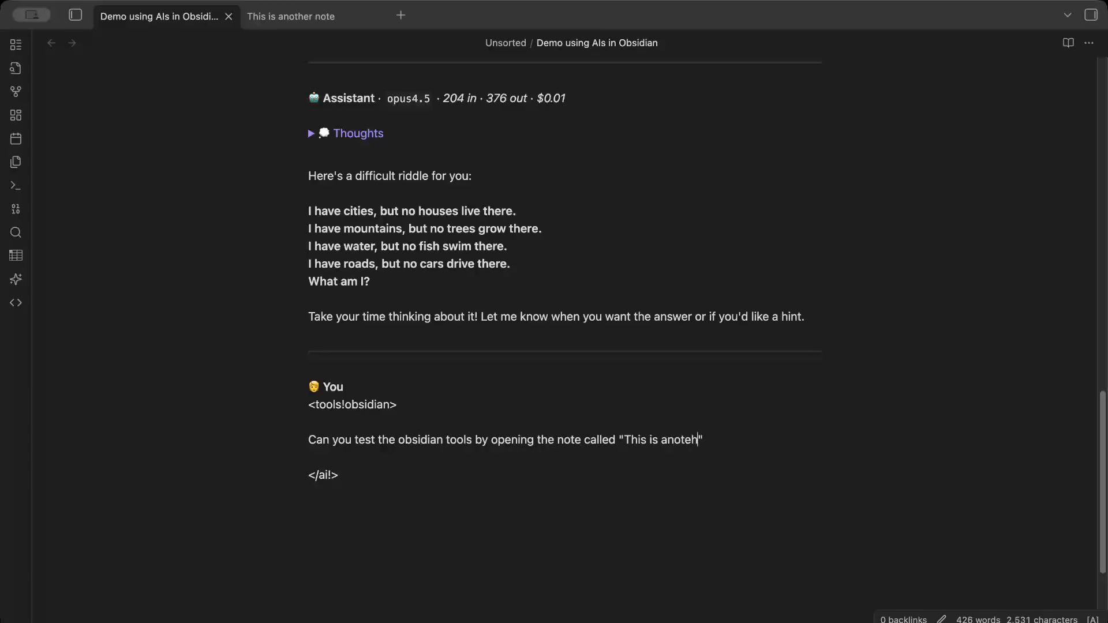
key(BackSpace)
key(BackSpace)
text(her note)
key(Right)
key(Return)
key(Return)
Step: Insert an Inline AI reply beacon below the prompt about testing the obsidian tools
text(/)
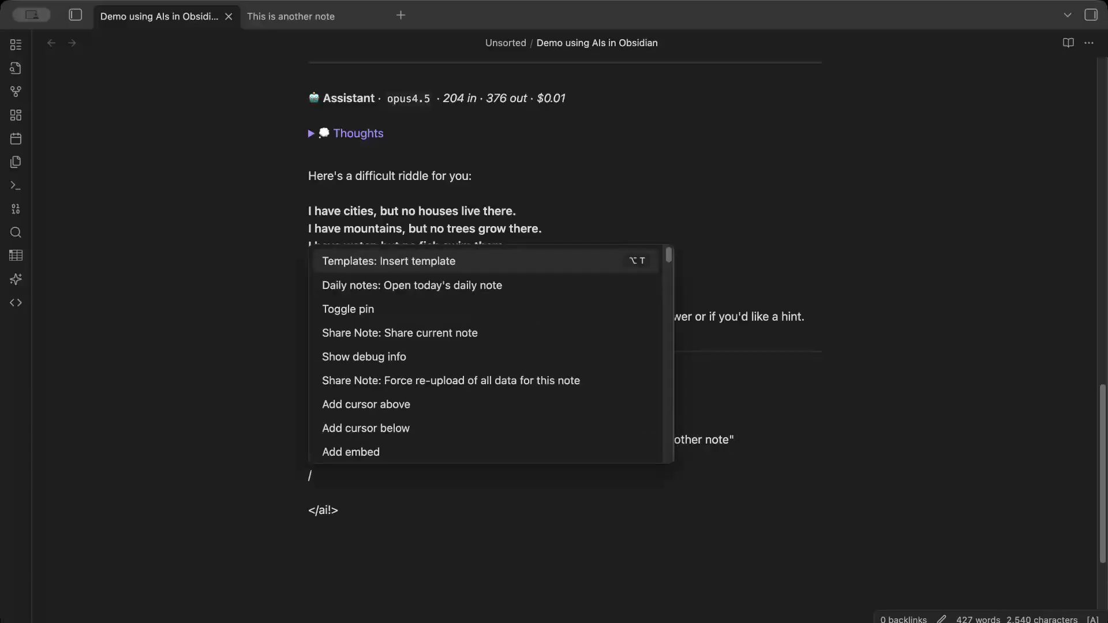
click(179, 265)
scroll(463, 231, up, 8)
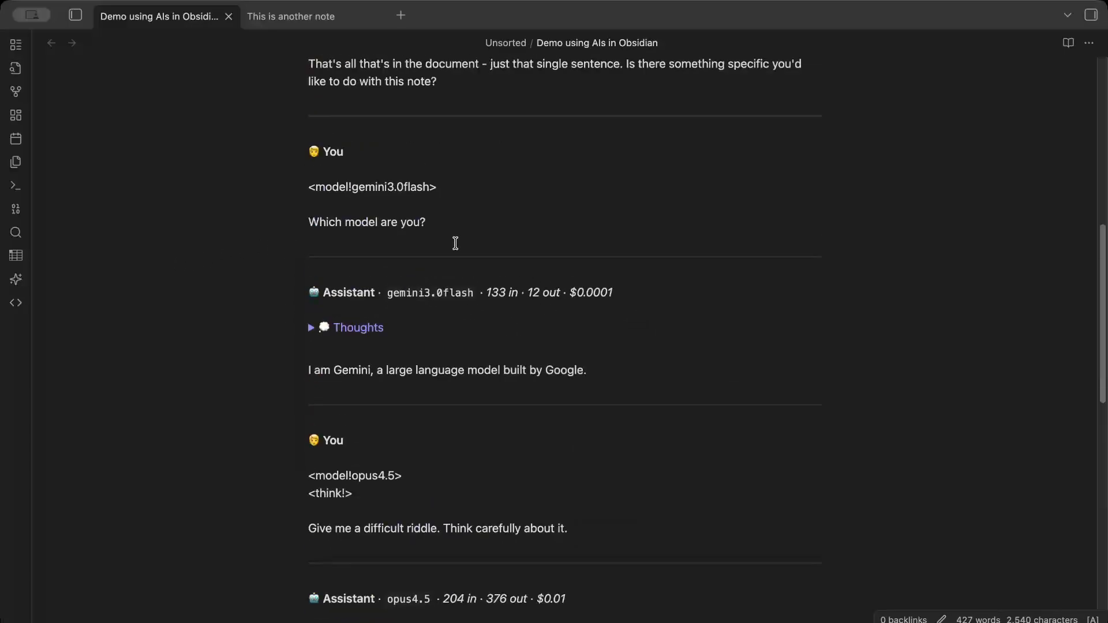
scroll(456, 242, down, 9)
click(403, 458)
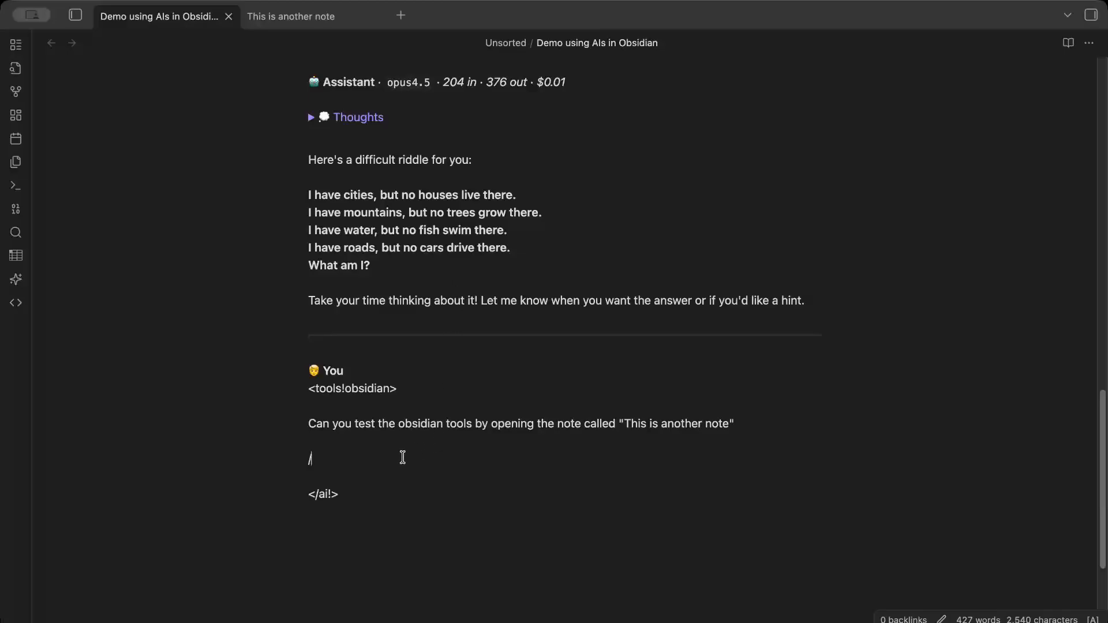
text(replyu)
key(BackSpace)
key(Return)
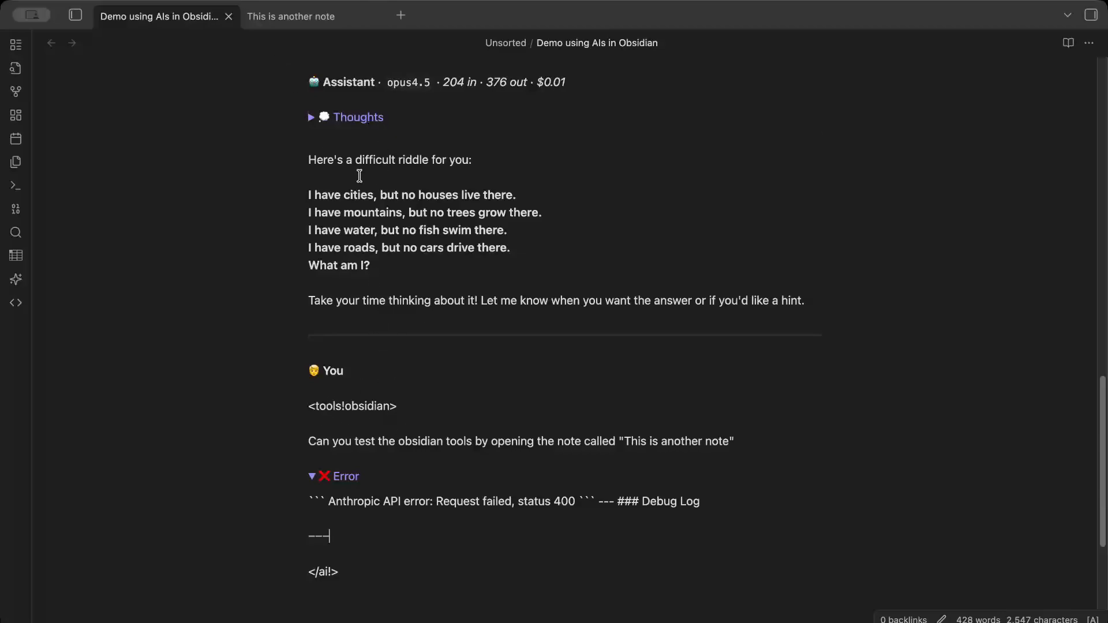
Step: Insert a new Inline AI block below the closing tag of the existing chat
scroll(463, 211, down, 2)
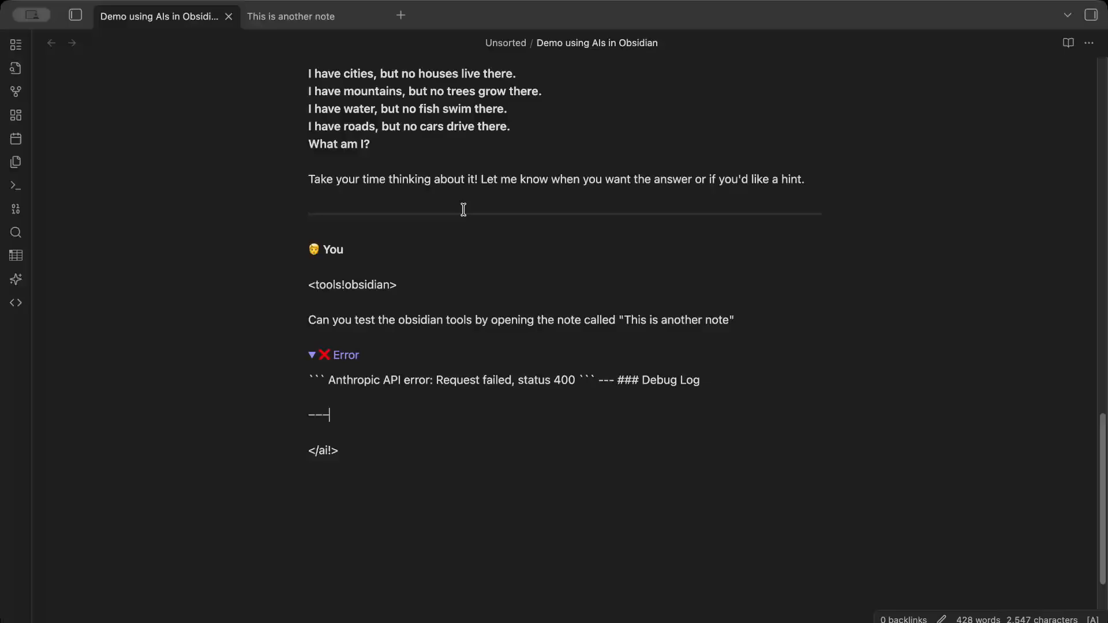
scroll(462, 210, up, 5)
scroll(462, 210, down, 7)
click(398, 401)
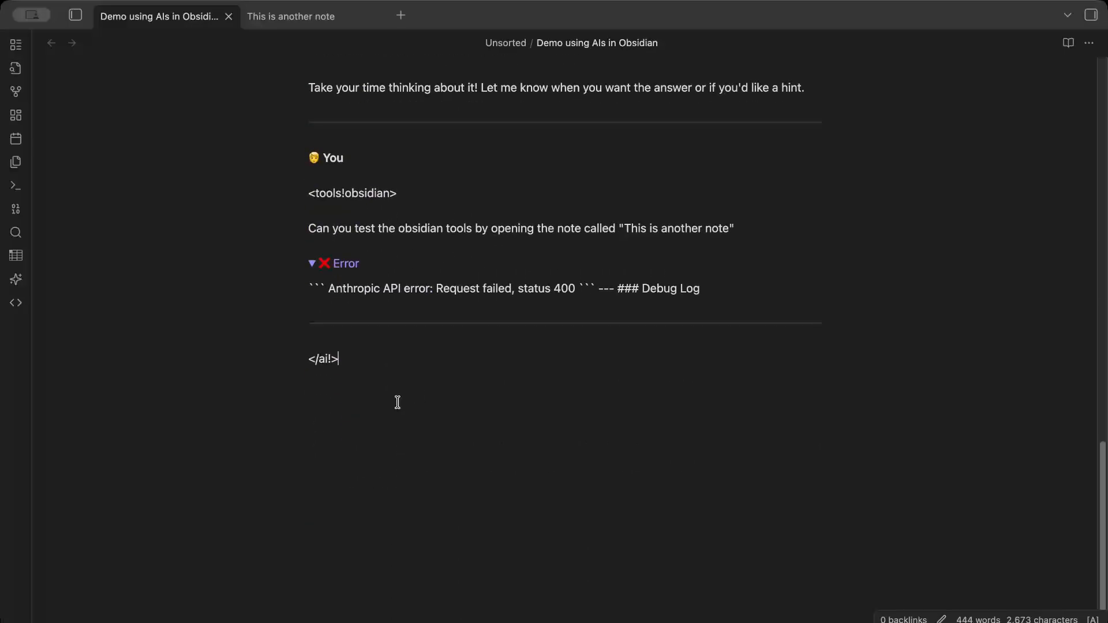
key(Return)
key(Return)
text(/aiai)
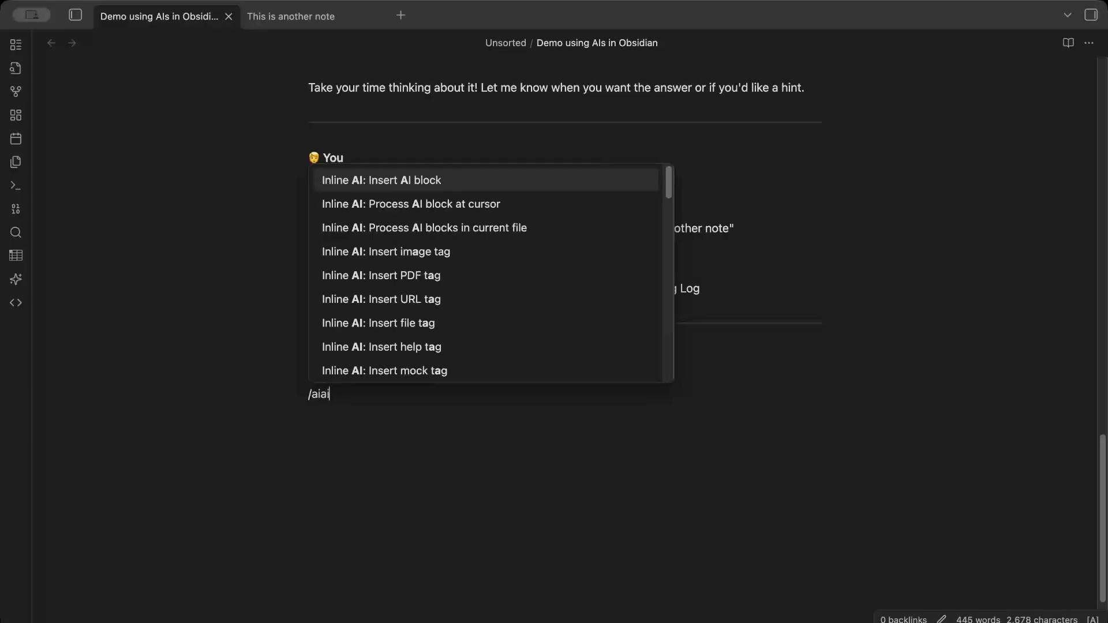
key(Return)
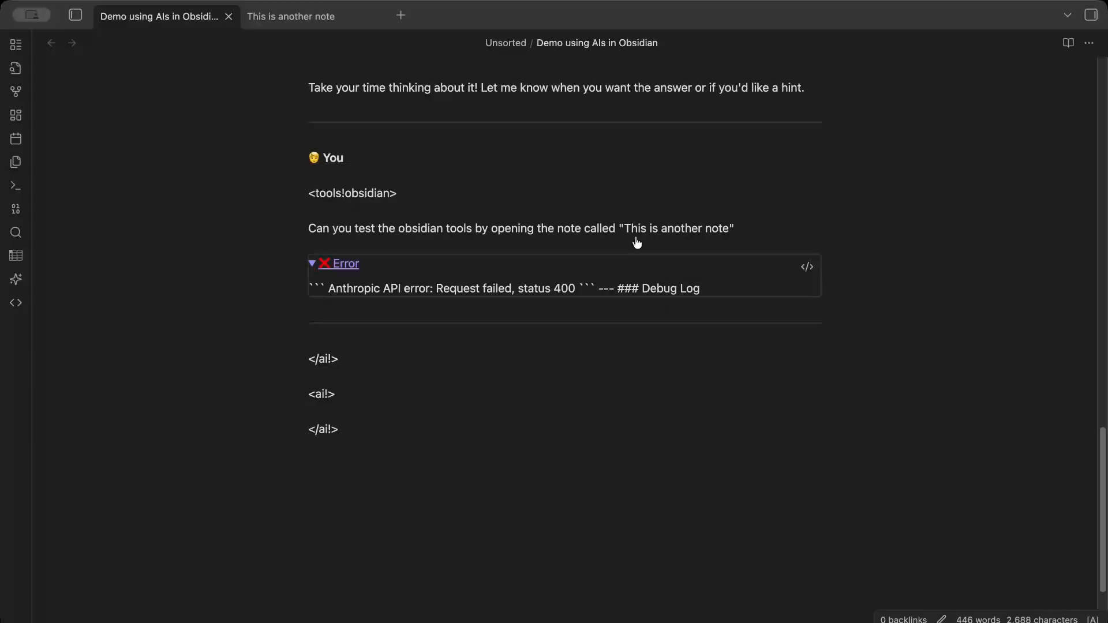
Step: Copy the obsidian tools tag and its prompt into the new AI block, and insert a reply beacon beneath them
drag(764, 240, 304, 204)
key(ctrl+c)
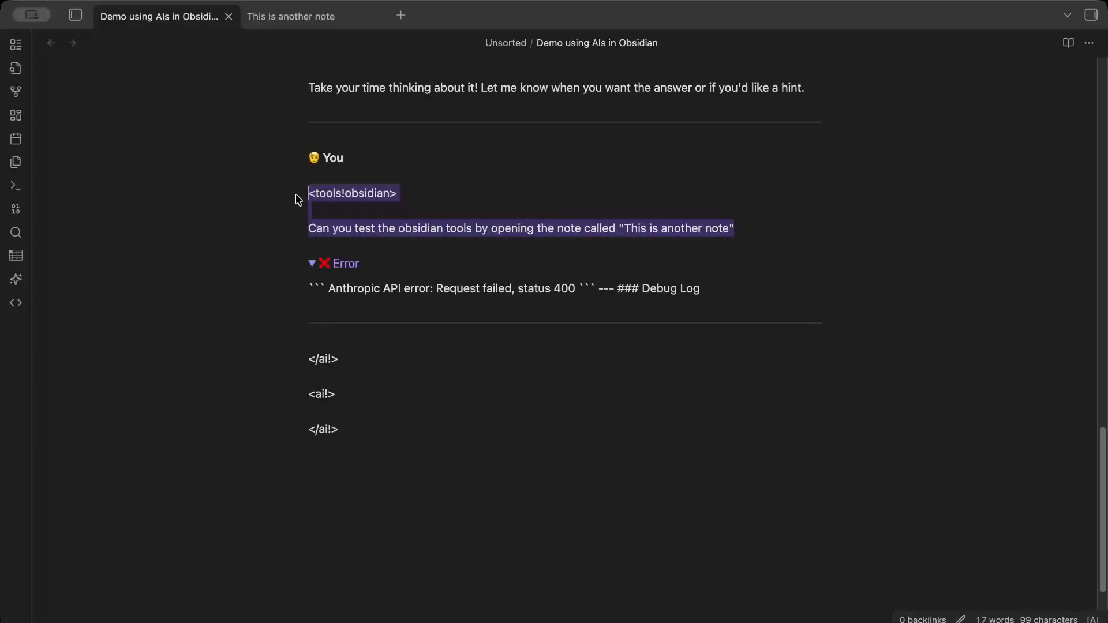
click(338, 407)
key(ctrl+v)
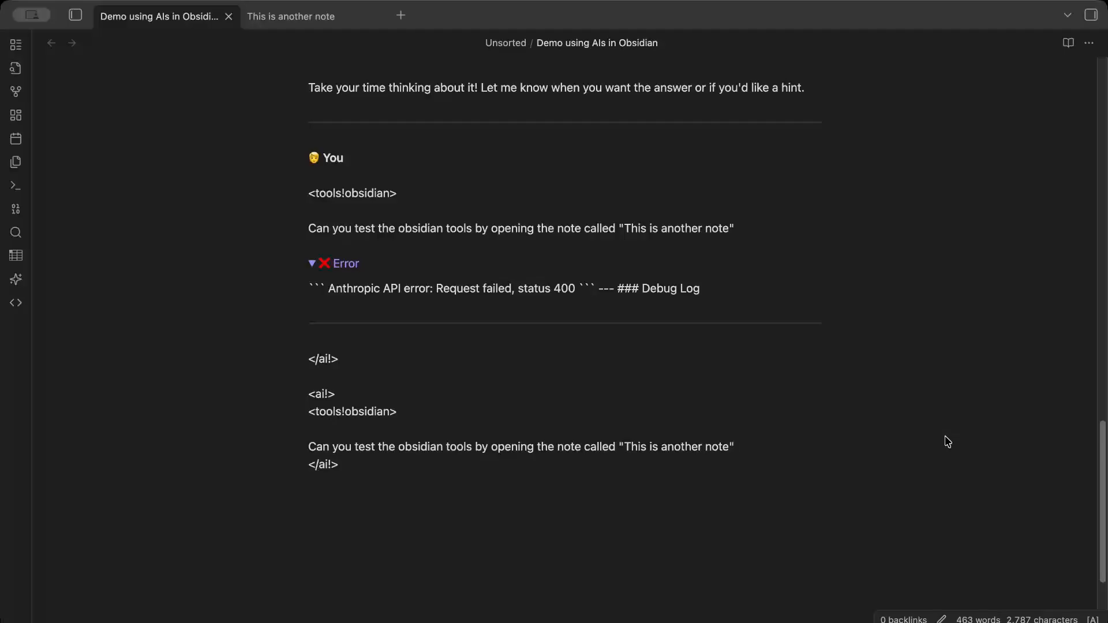
key(Return)
key(Return)
text(/reply)
key(Return)
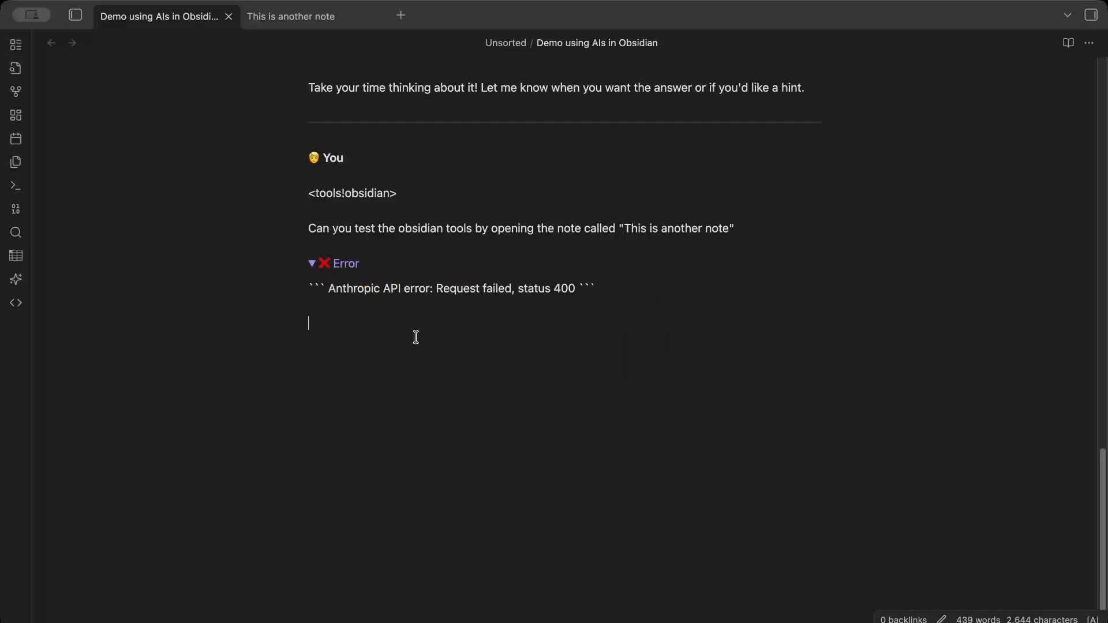
Step: Delete the entire body of the note "Demo using AIs in Obsidian"
click(460, 285)
scroll(556, 430, down, 1)
scroll(548, 461, up, 5)
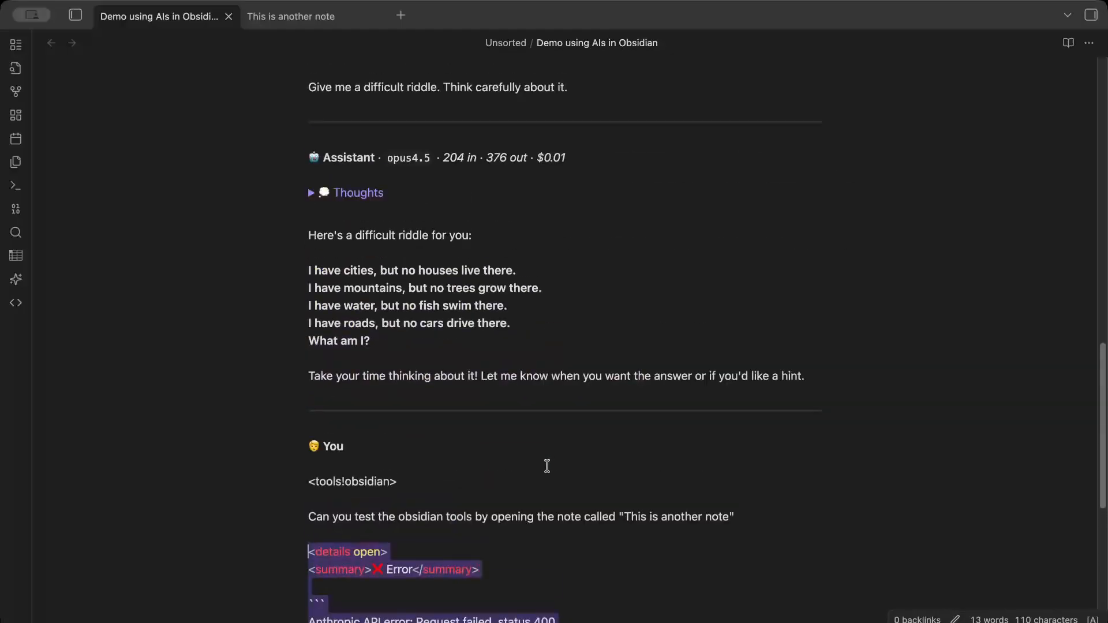
scroll(547, 466, up, 2)
scroll(547, 445, down, 5)
click(523, 347)
scroll(579, 388, up, 3)
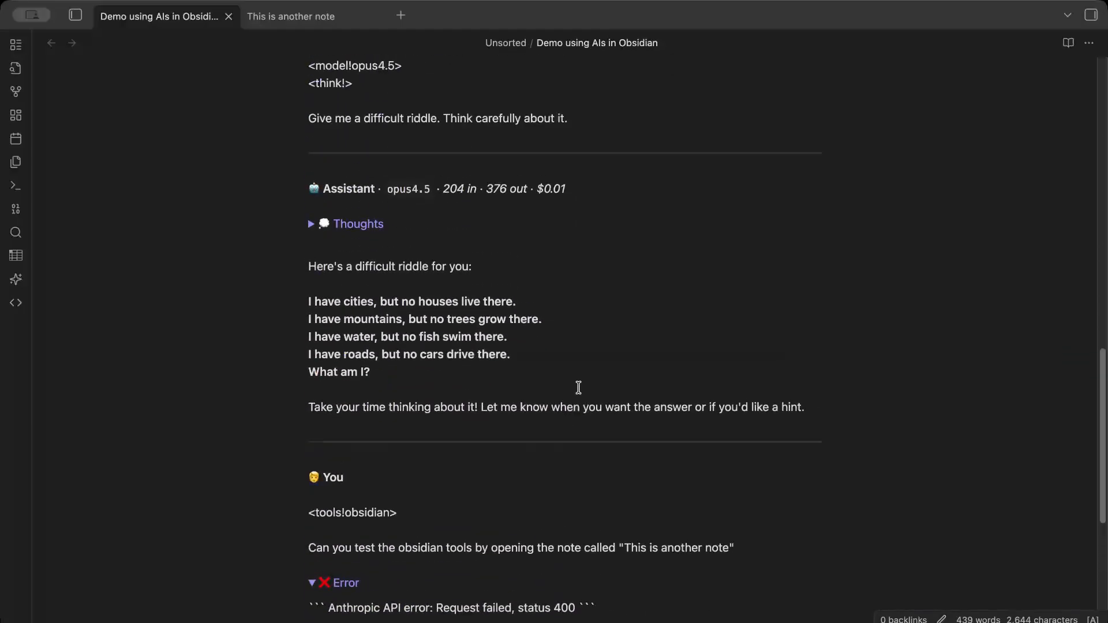
scroll(579, 388, up, 5)
scroll(589, 376, up, 10)
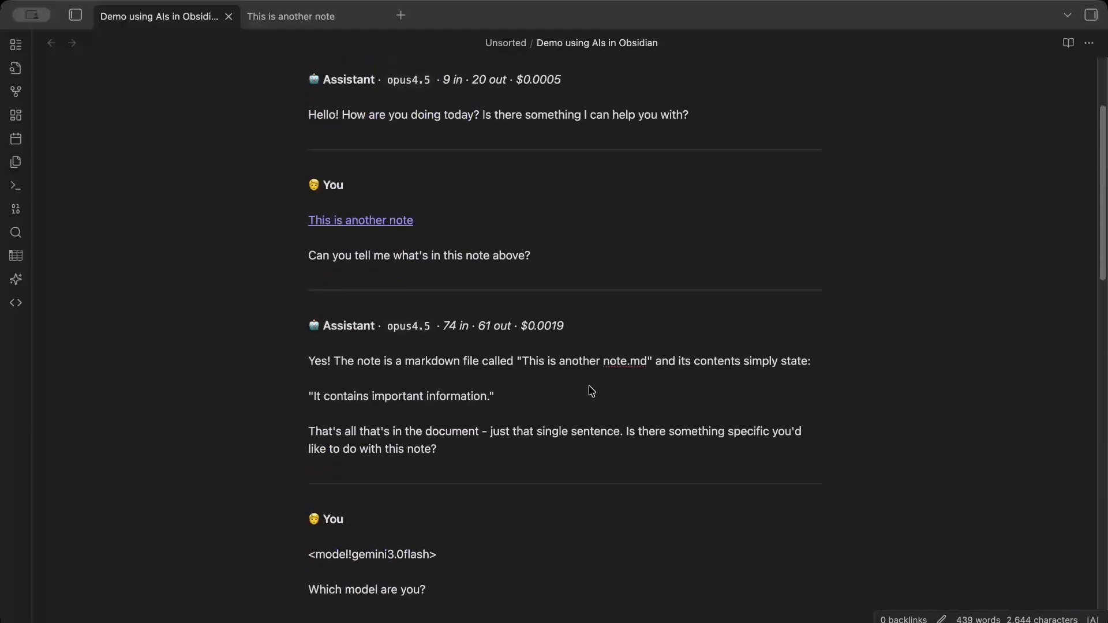
scroll(589, 376, down, 20)
key(super+a)
key(BackSpace)
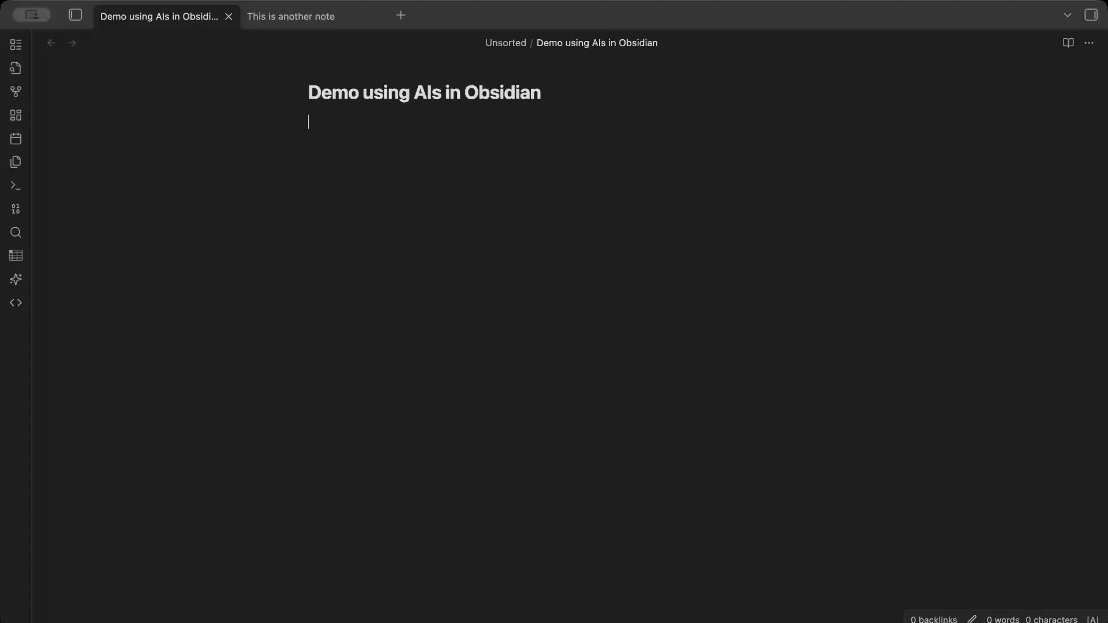
Step: Insert an Inline AI block in the empty note and add a tools tag with the obsidian toolset, followed by a blank line
text(/aiai)
key(Return)
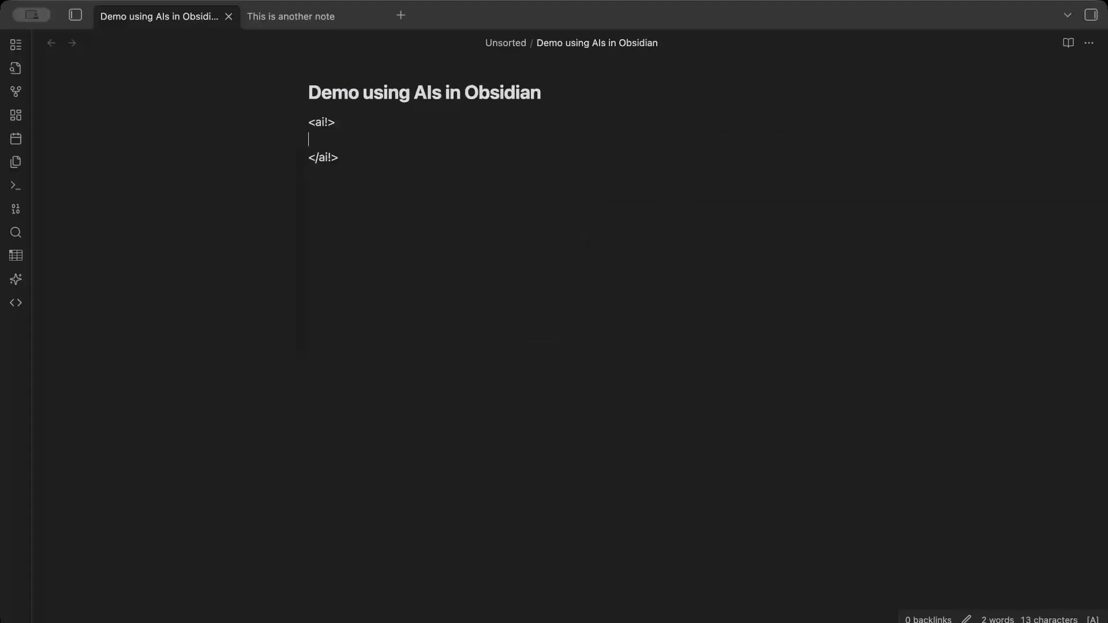
text(/tool)
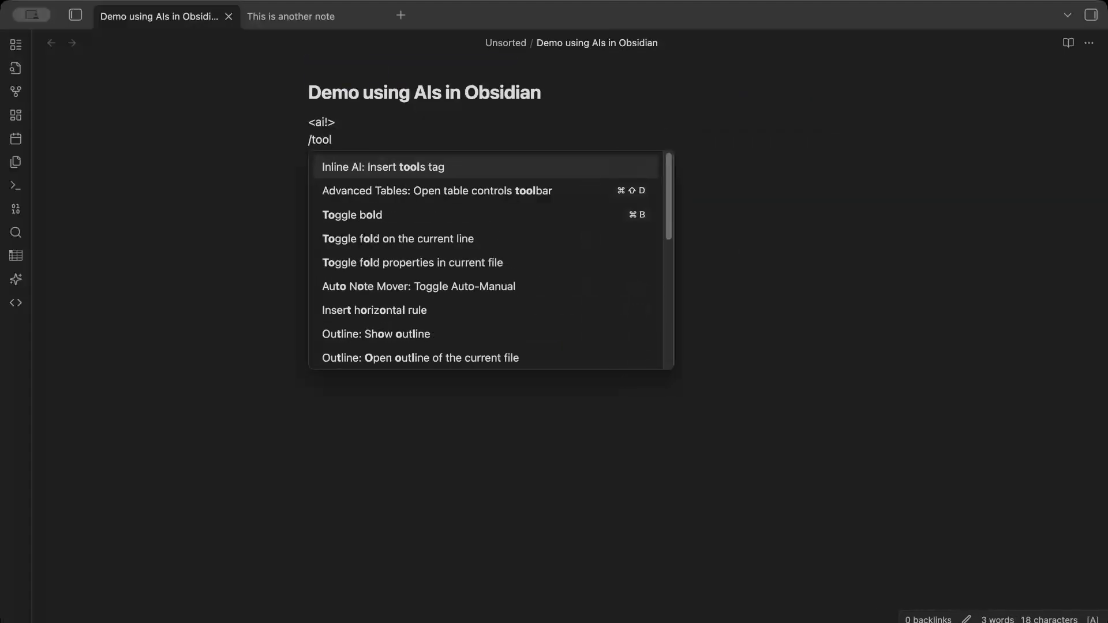
key(Return)
key(Return)
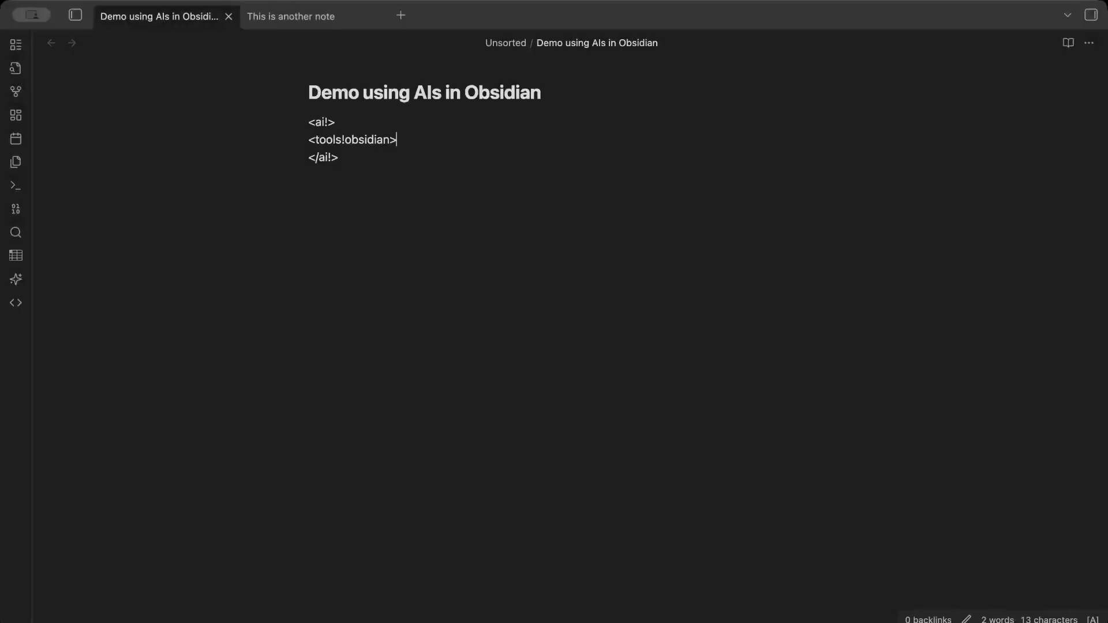
key(Return)
key(Return)
text(/re)
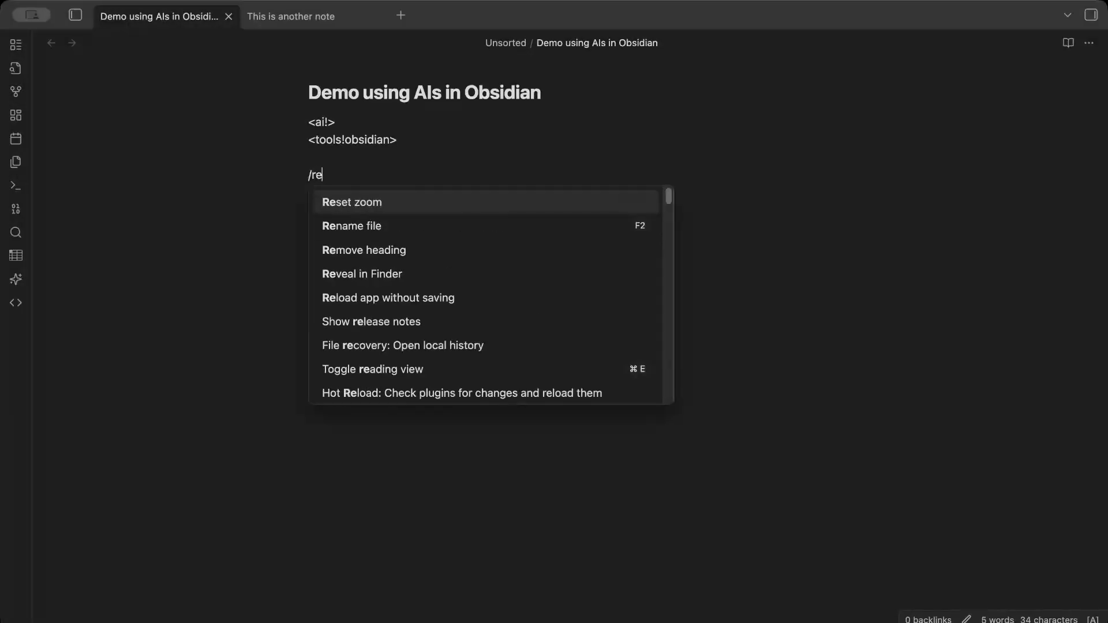
key(BackSpace)
key(BackSpace)
key(BackSpace)
Step: Write the prompt "Can you use the tools to find the note called "This is another note" and read it?" in the AI block
text(Can you )
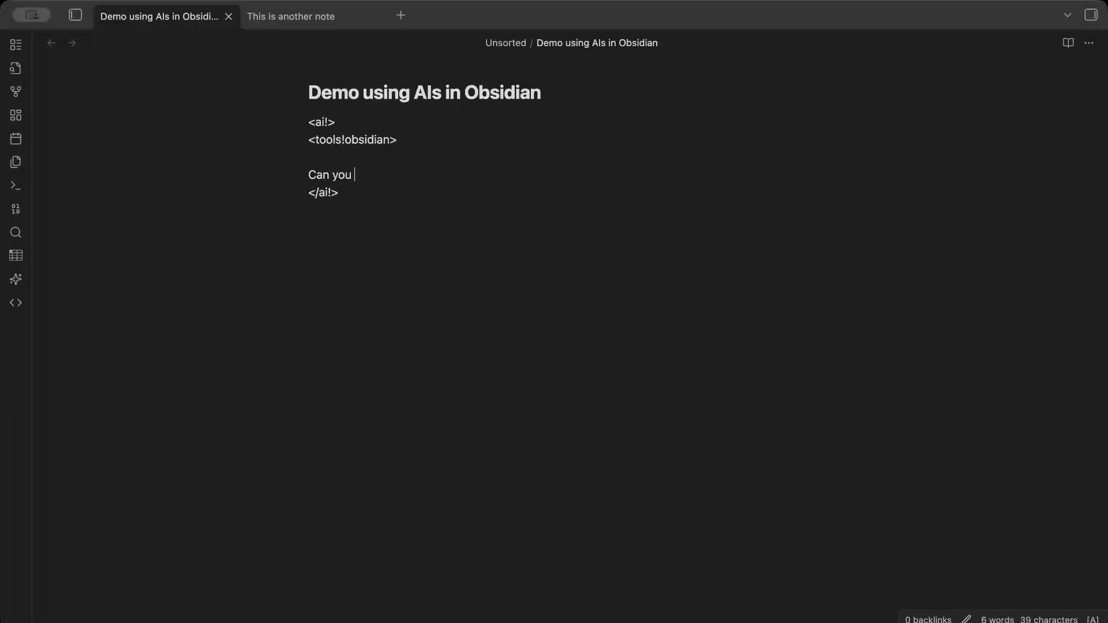
text(use the tools to find the )
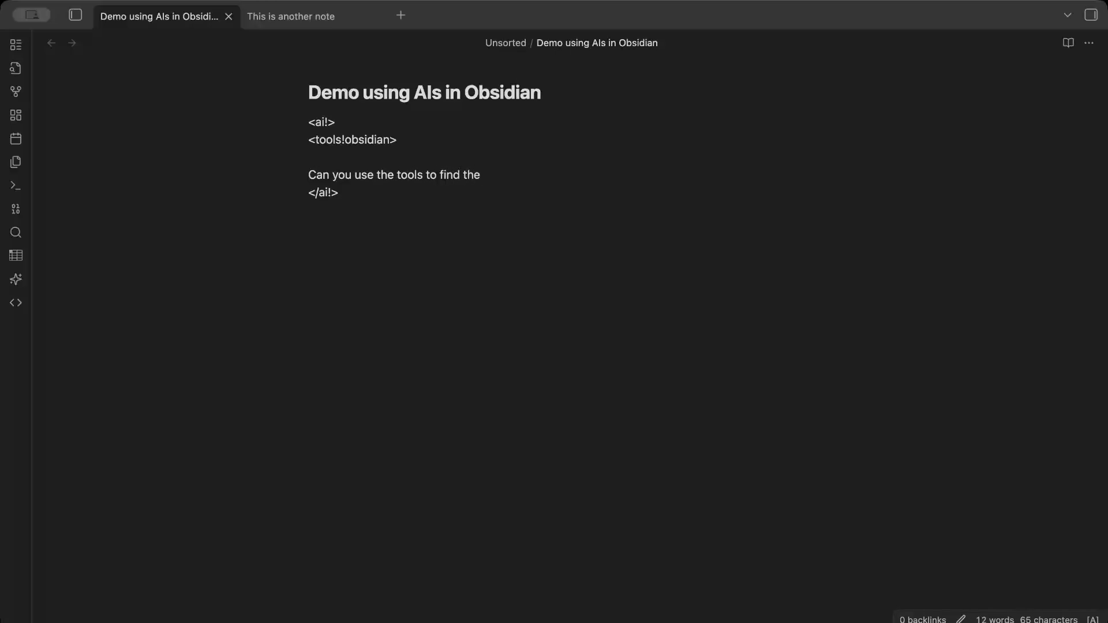
text(note called "t)
key(BackSpace)
text(This is another)
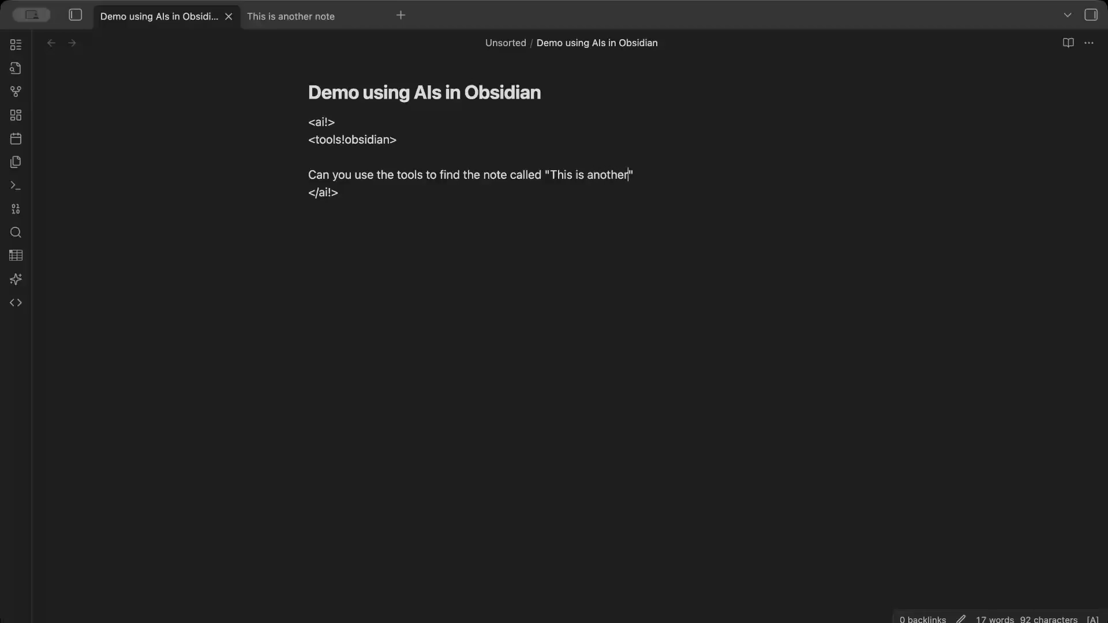
text( note" and read)
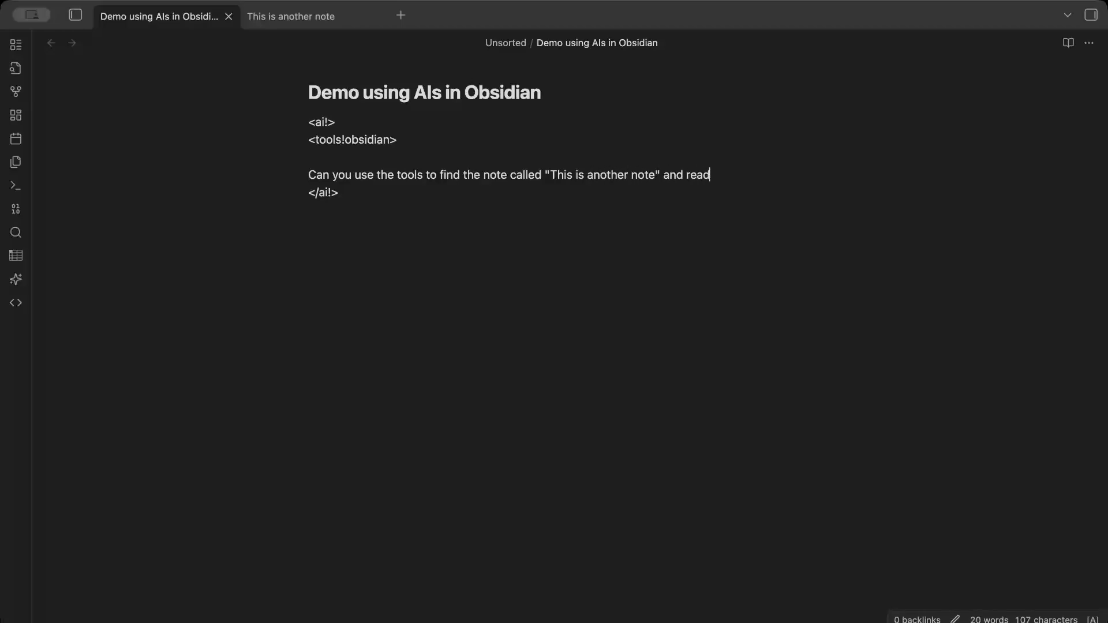
text( it?)
Step: Insert an Inline AI reply beacon one blank line below the prompt about finding and reading the note
key(Return)
key(Return)
text(/reply)
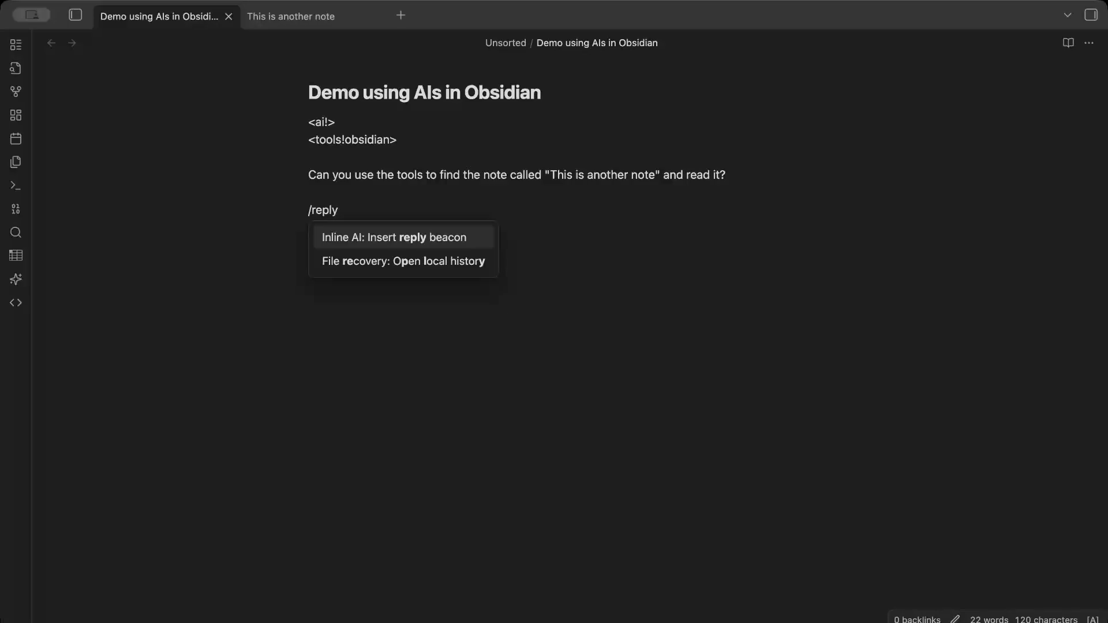
key(Return)
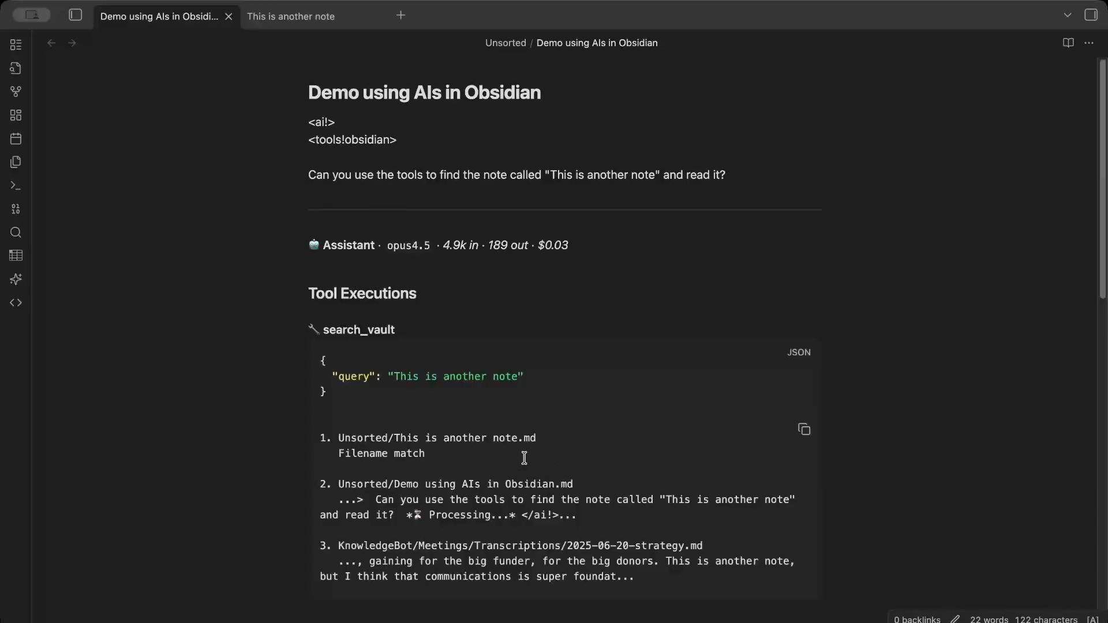
Step: Examine the reply's Tool Executions section, including the search_vault query, the read_note call and the final answer
scroll(594, 304, down, 2)
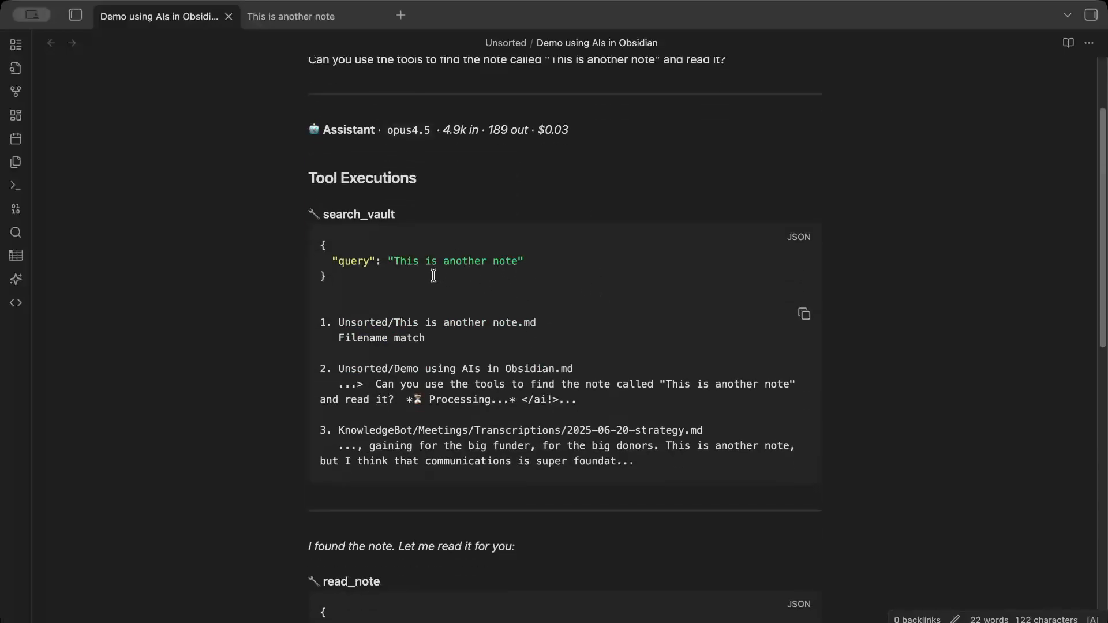
drag(323, 257, 576, 279)
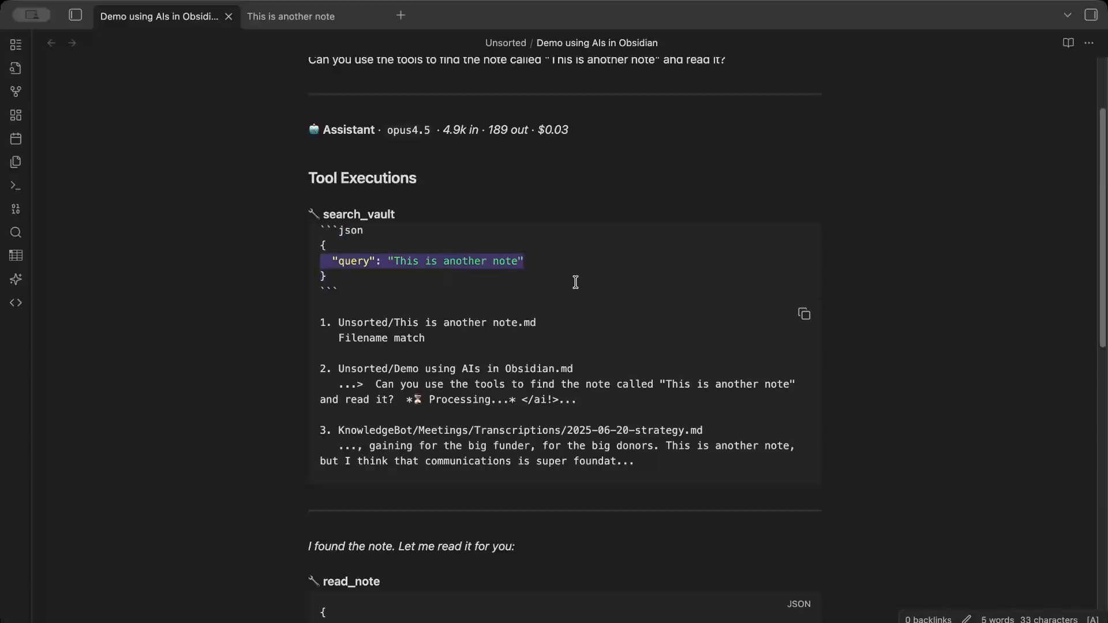
scroll(574, 323, down, 2)
scroll(581, 253, up, 2)
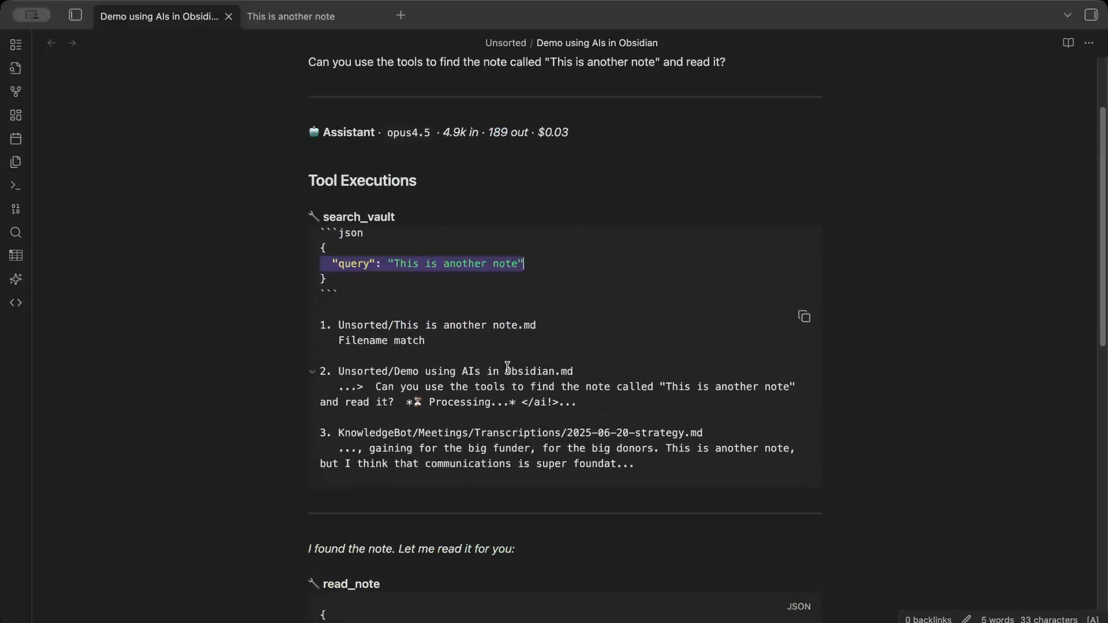
scroll(512, 356, down, 8)
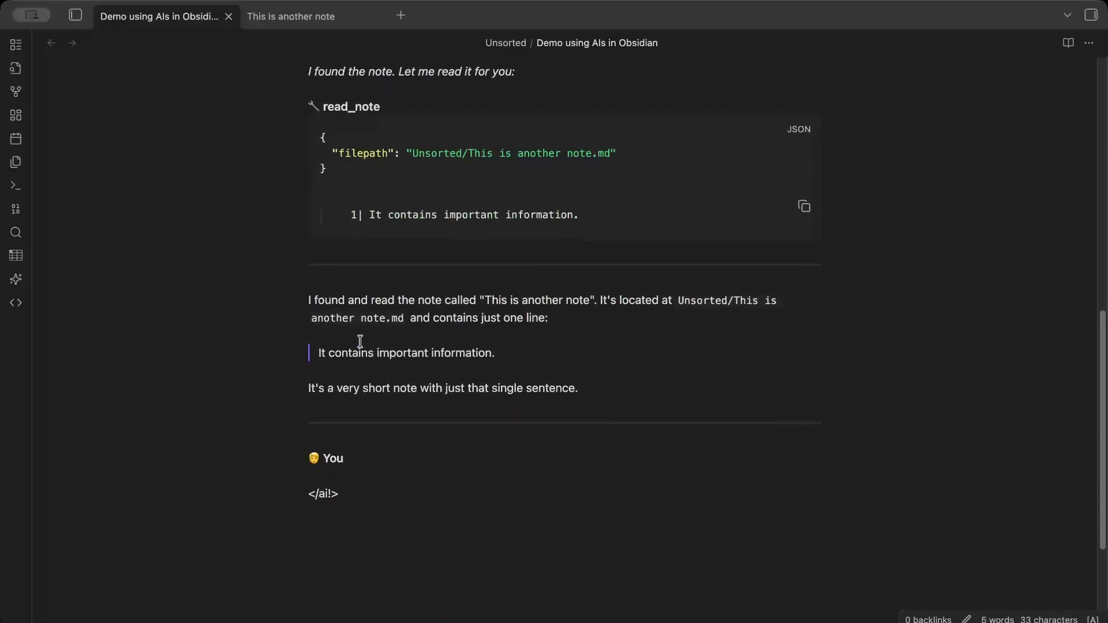
click(349, 479)
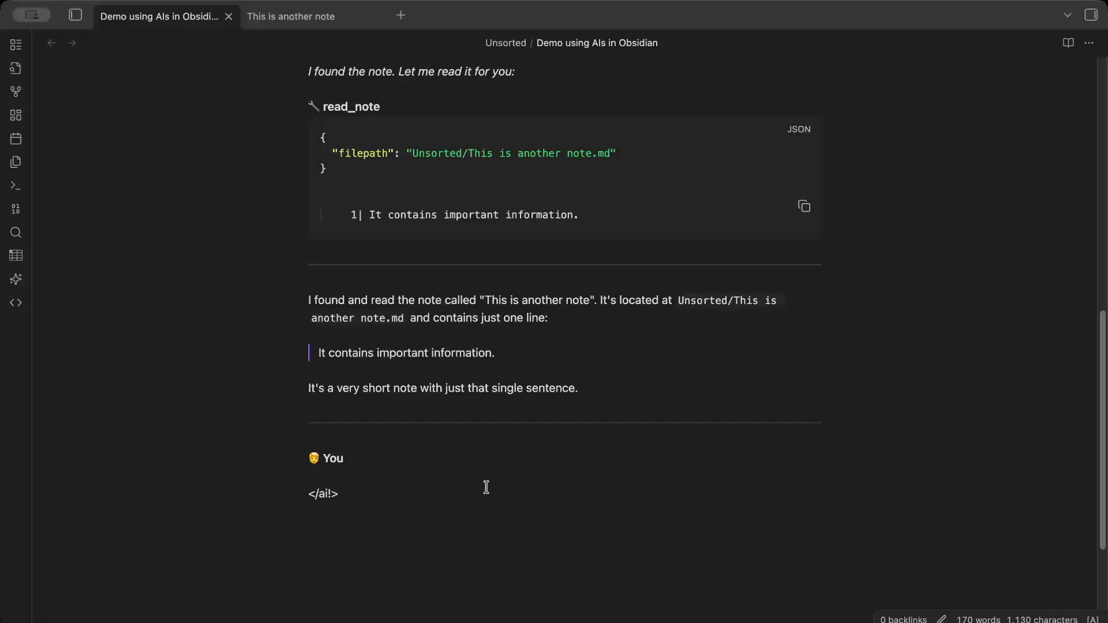
scroll(600, 322, down, 1)
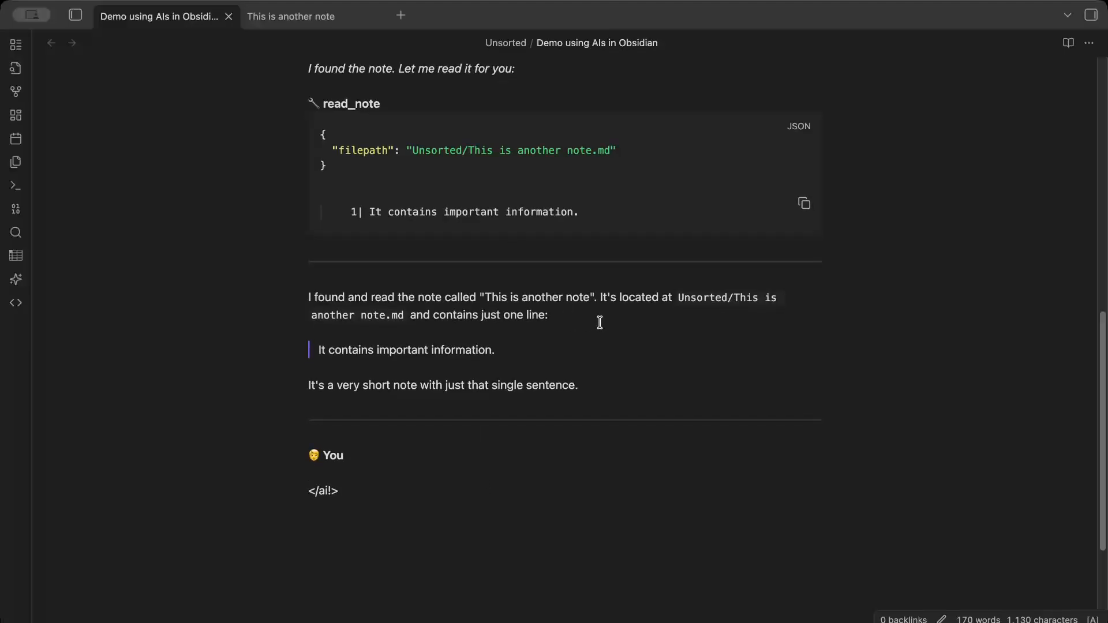
scroll(600, 322, down, 4)
scroll(603, 320, up, 9)
scroll(551, 315, down, 8)
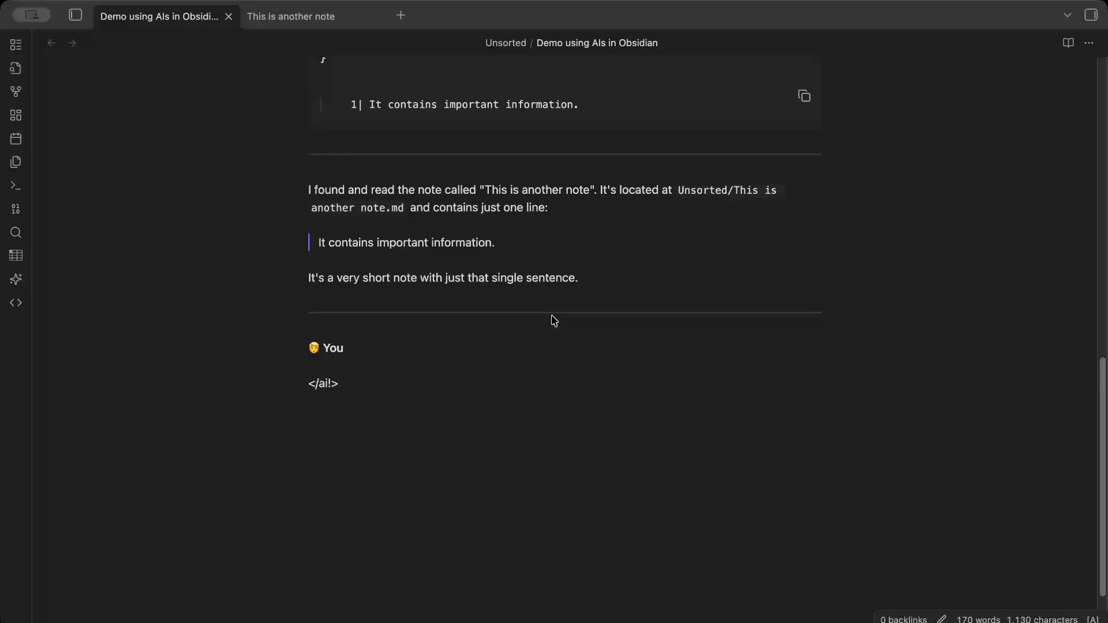
Step: Write the follow-up prompt "Please create a new note, for testing purposes" under the You heading at the end of the AI block
scroll(553, 319, down, 2)
scroll(552, 320, up, 12)
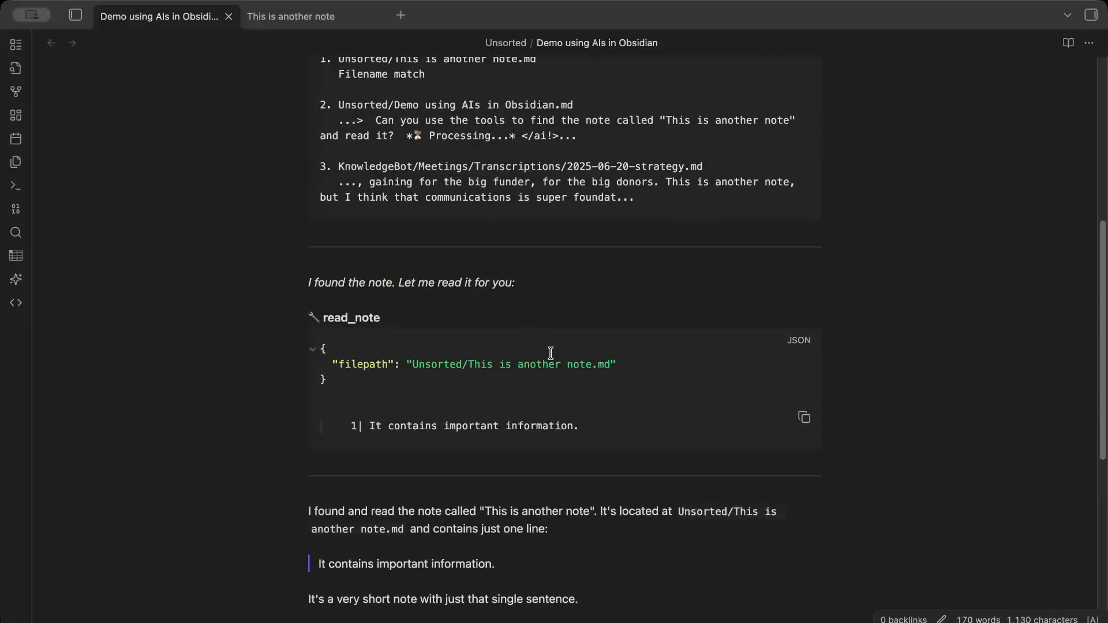
scroll(564, 478, down, 3)
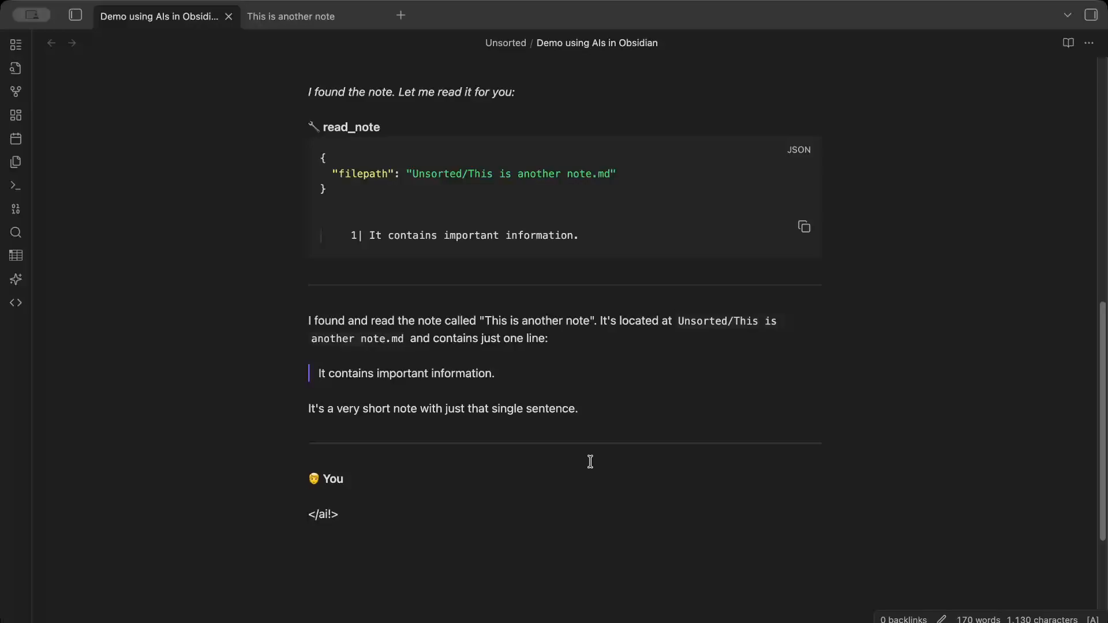
text(Please create a new not)
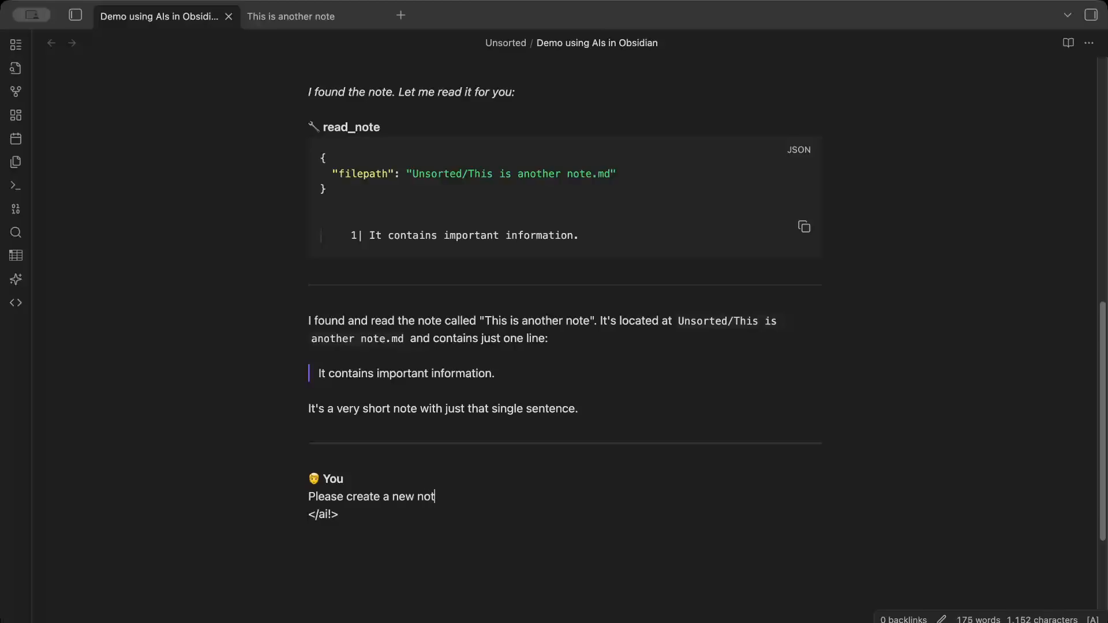
text(e, for testing purpose)
text(s)
key(Return)
Step: Insert an Inline AI reply beacon one blank line below the prompt about creating a test note
text(/)
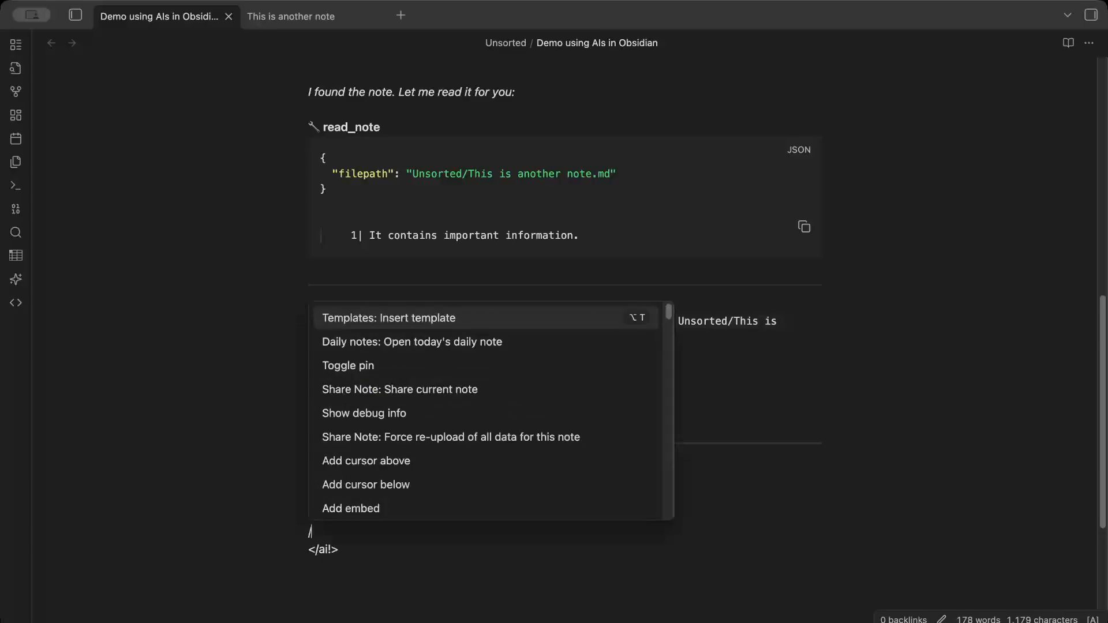
text(reply)
key(Return)
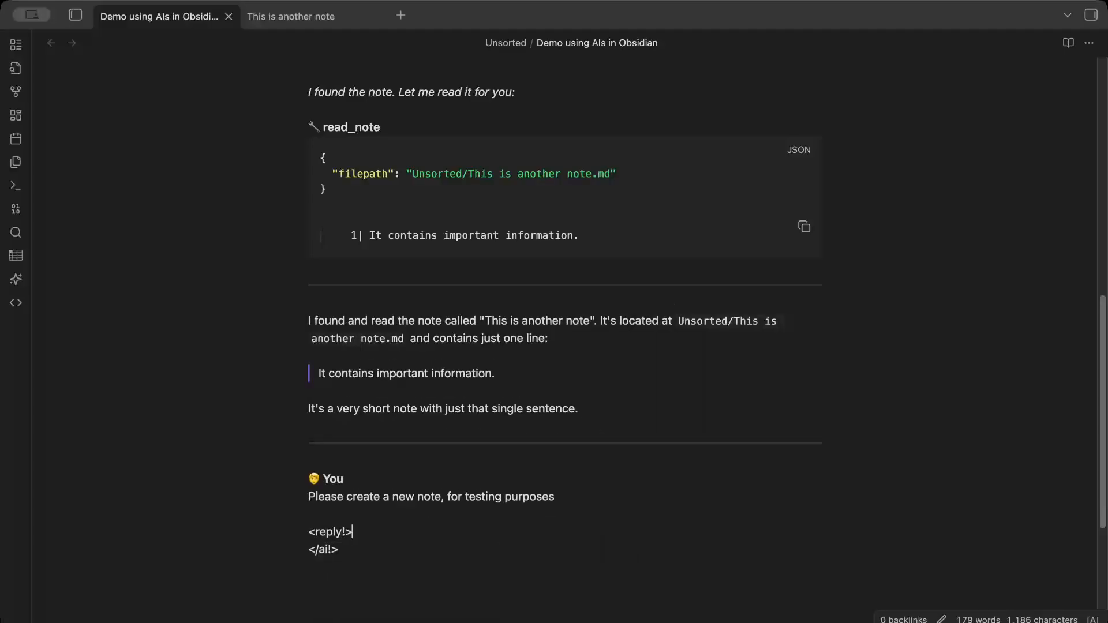
scroll(542, 401, down, 5)
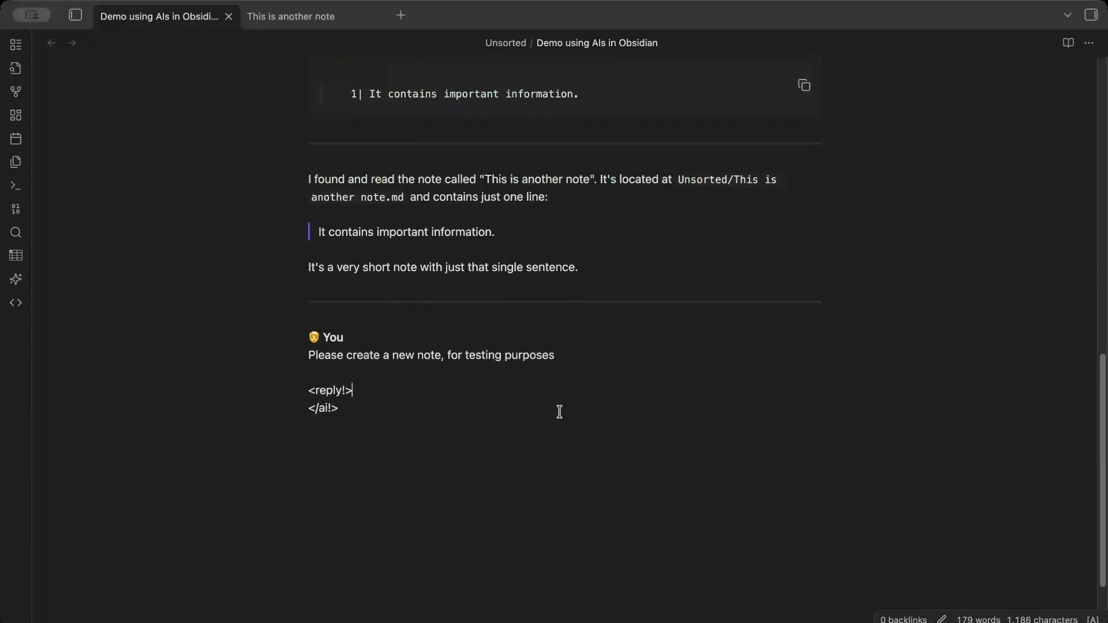
scroll(559, 412, up, 8)
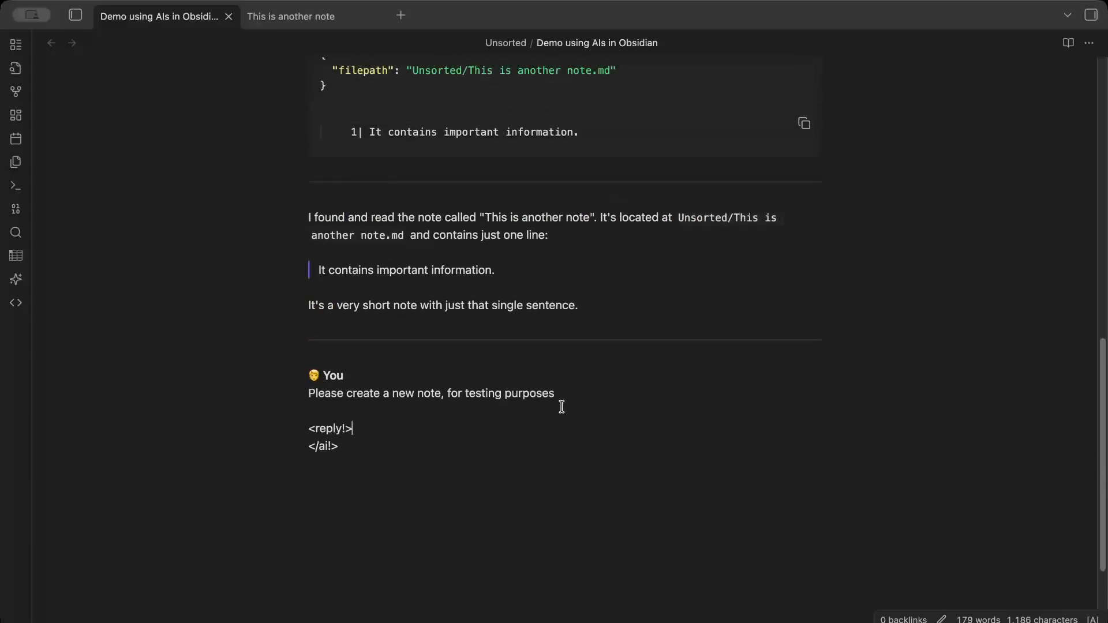
scroll(577, 408, up, 5)
scroll(594, 408, down, 15)
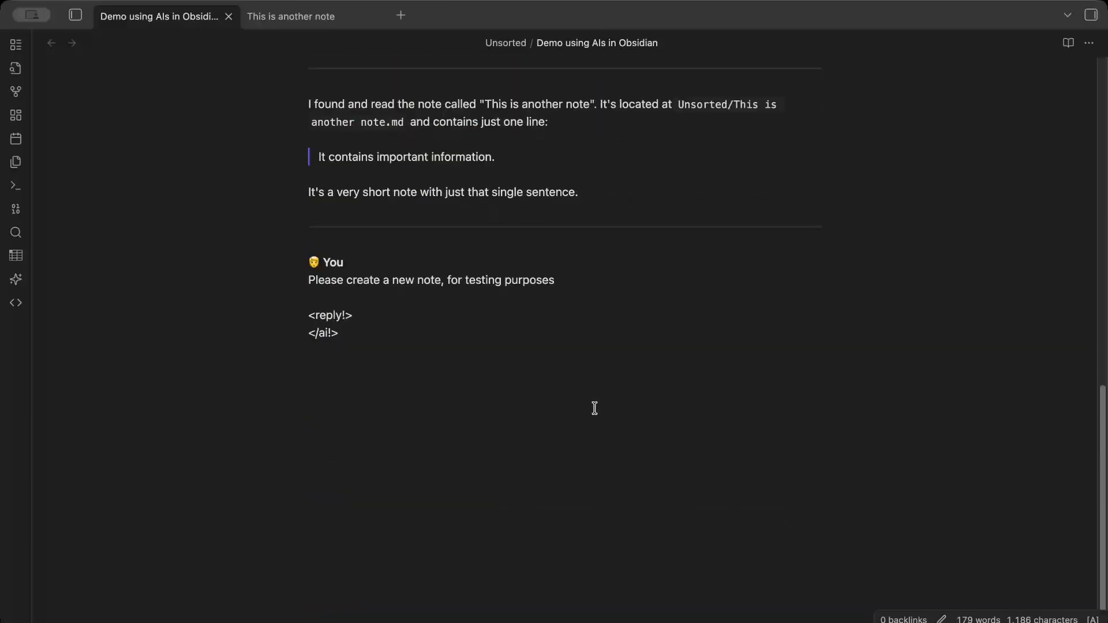
click(337, 283)
scroll(546, 249, up, 9)
scroll(538, 262, down, 10)
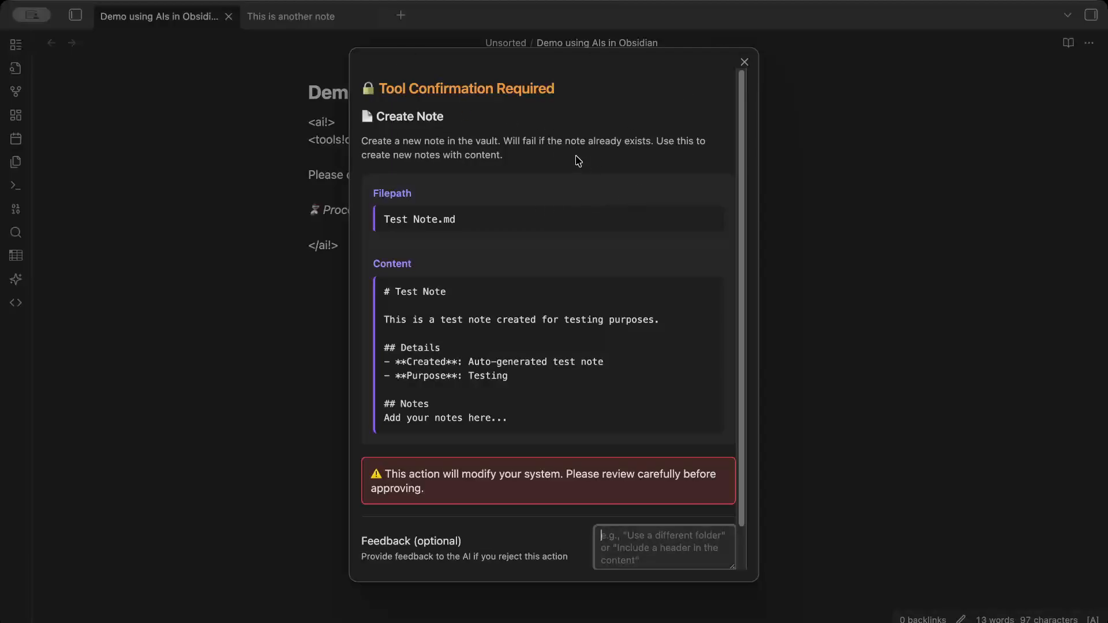
Step: Review the Create Note tool request for Test Note.md and reject it with the feedback "ABORT EVERYTHING"
scroll(557, 409, down, 1)
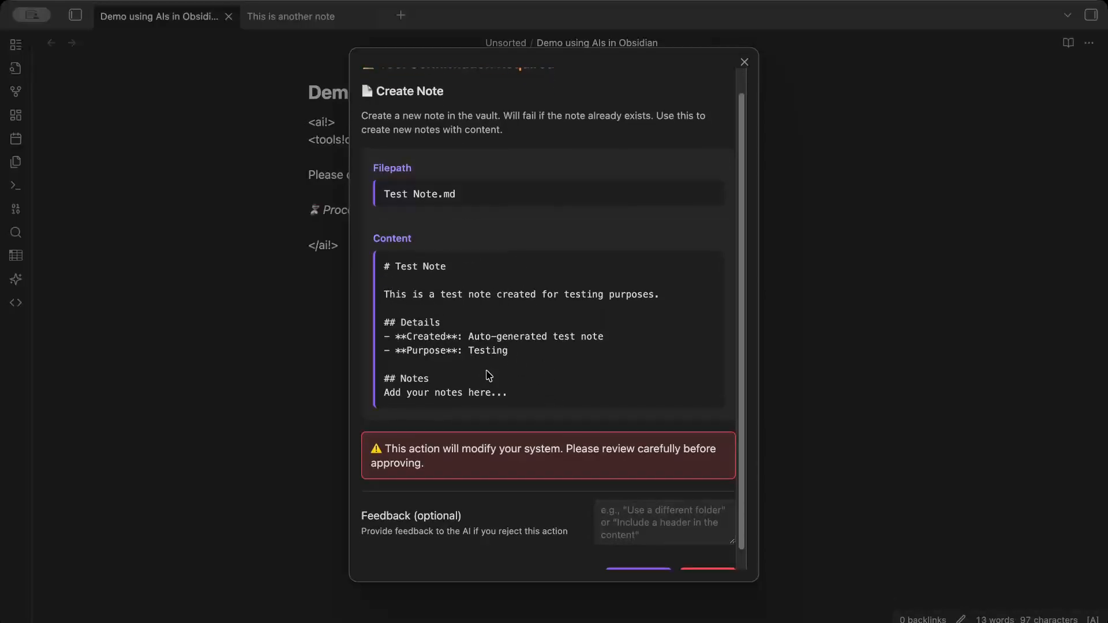
scroll(577, 474, down, 1)
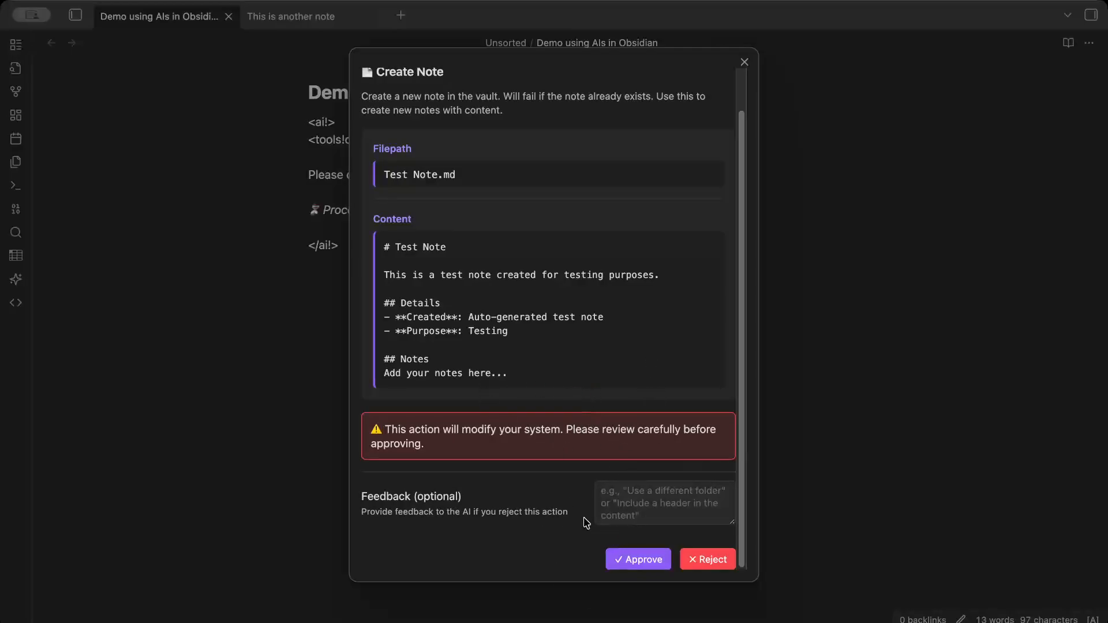
click(630, 502)
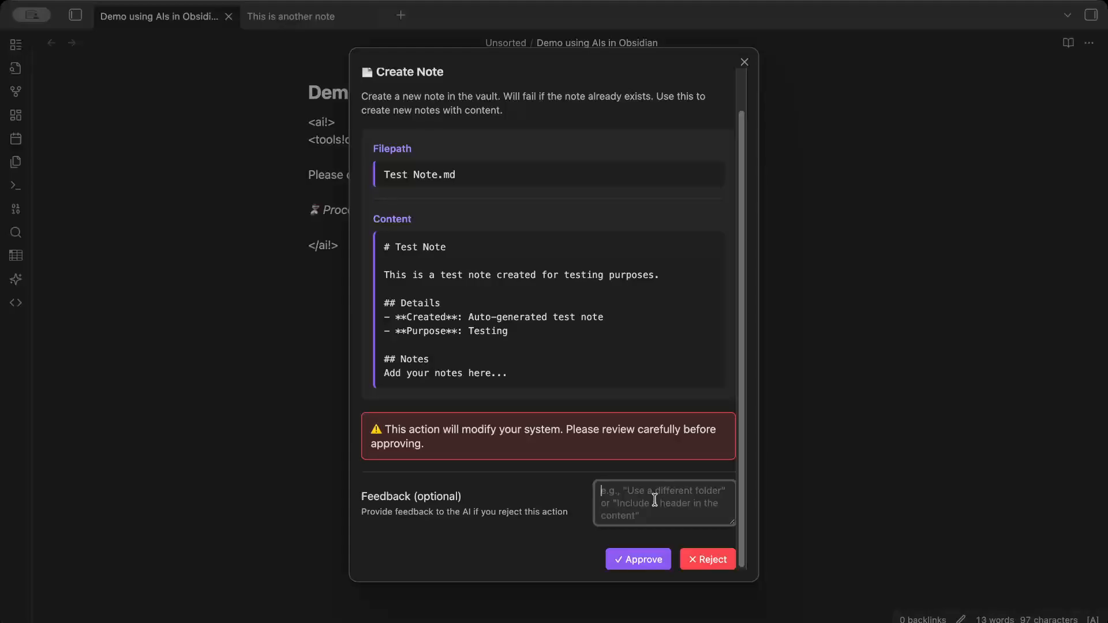
text(ABORT )
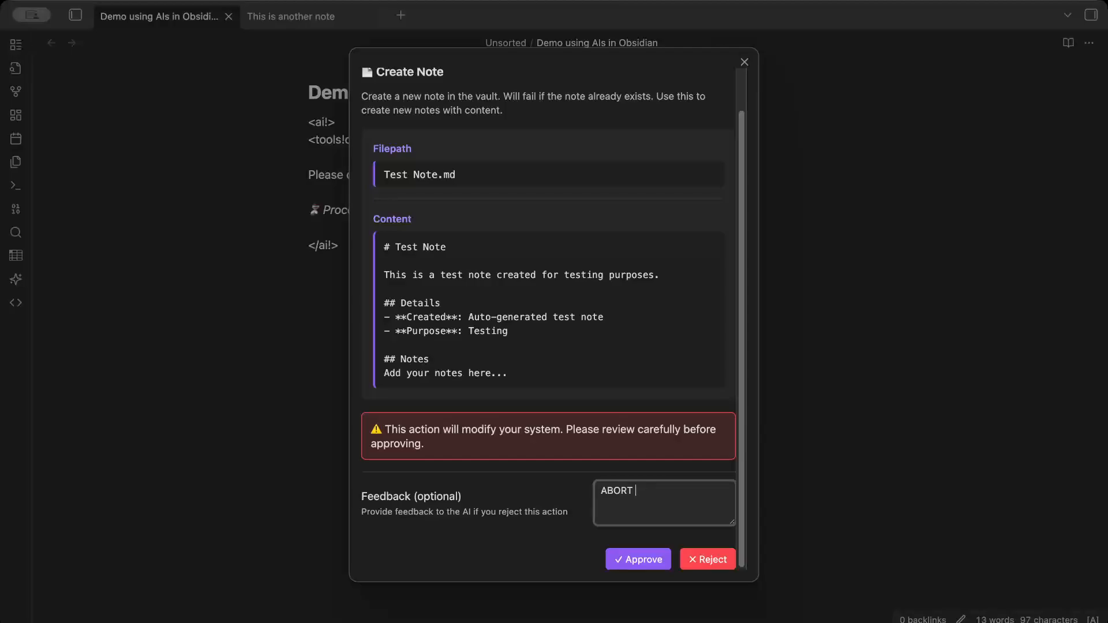
text(EVERYTHING)
click(722, 555)
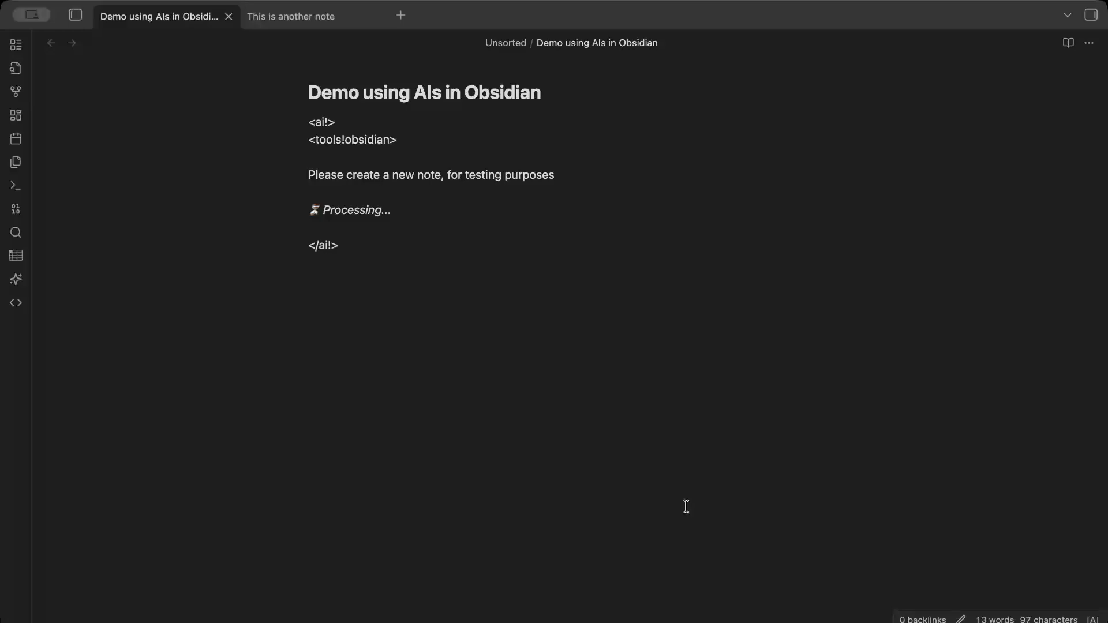
Step: Examine the reply's create_note call, the feedback recorded for it and the AI's final answer
scroll(683, 457, down, 5)
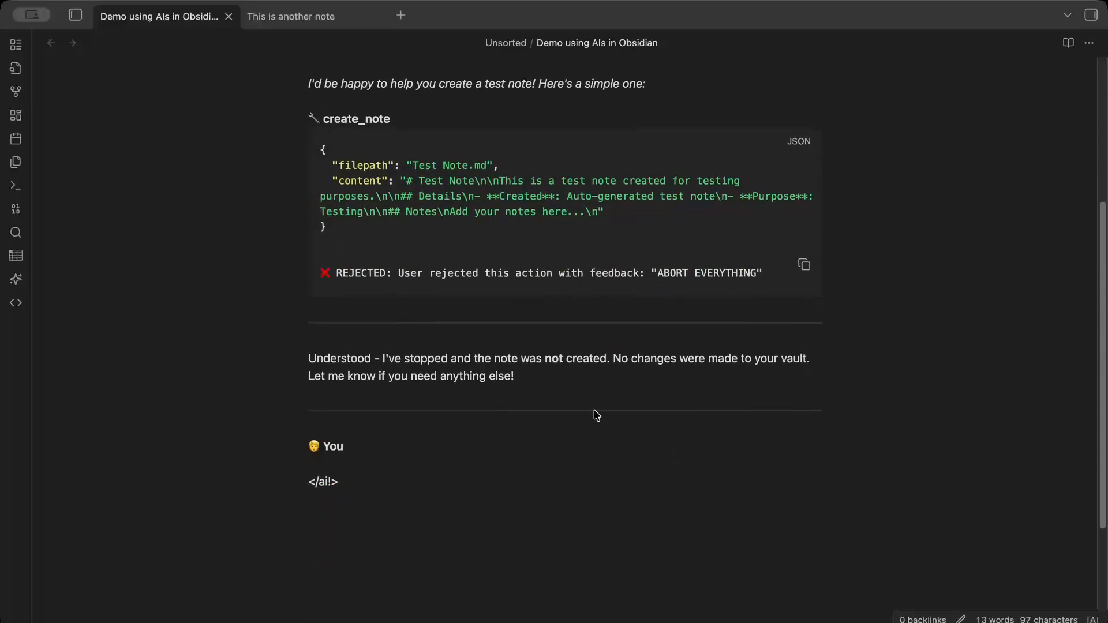
drag(317, 365, 598, 361)
click(572, 359)
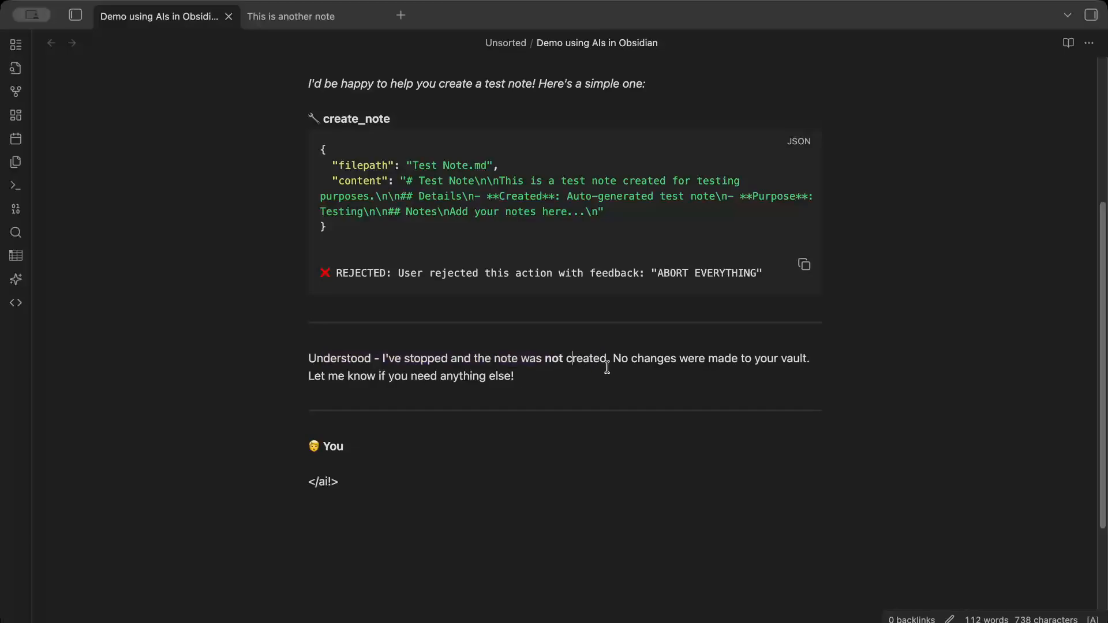
click(617, 388)
scroll(532, 424, up, 5)
scroll(535, 416, down, 8)
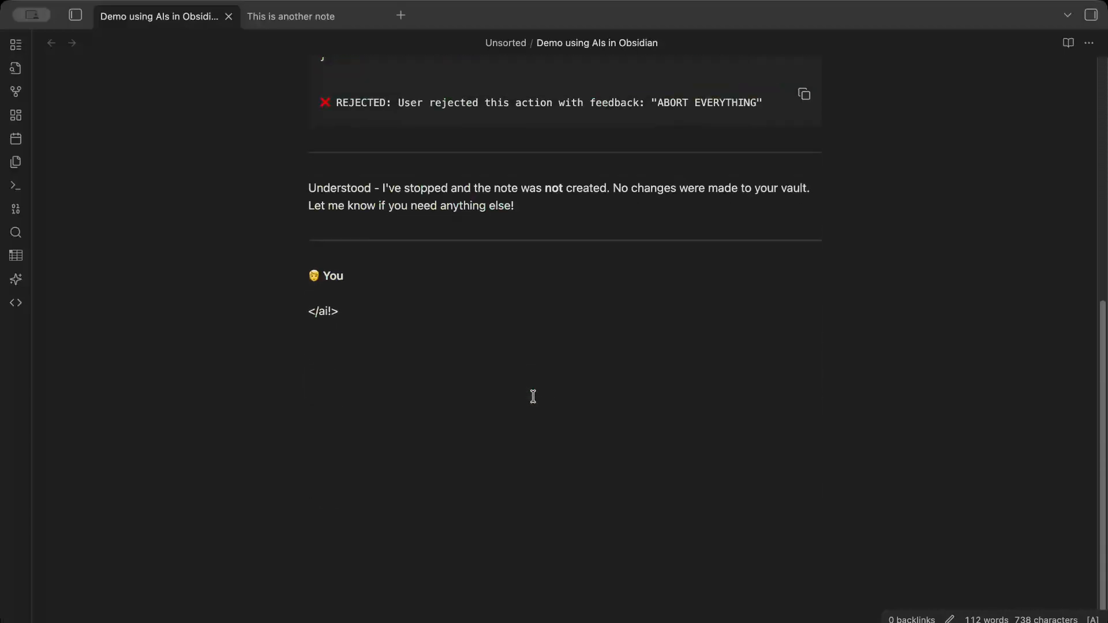